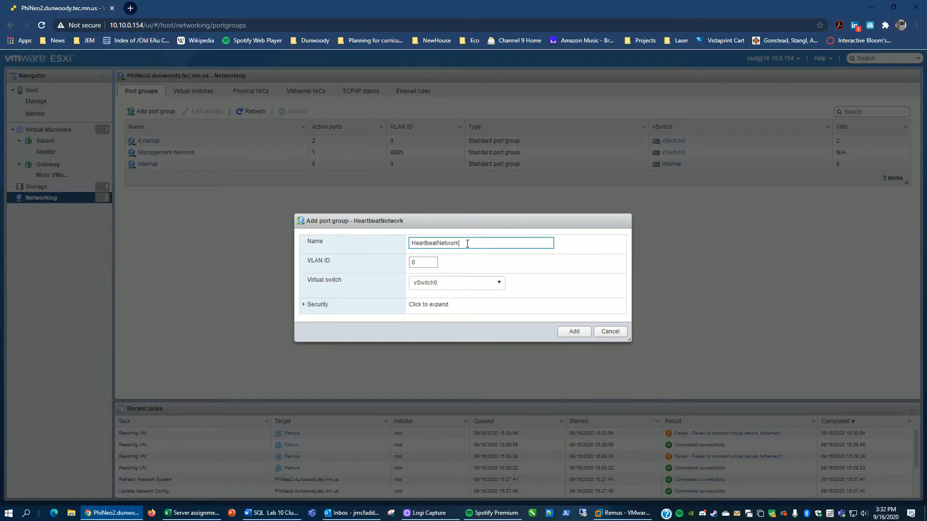
Step: Add the HeartbeatNetwork port group on the Heartbeat virtual switch with VLAN ID 0
left_click(497, 285)
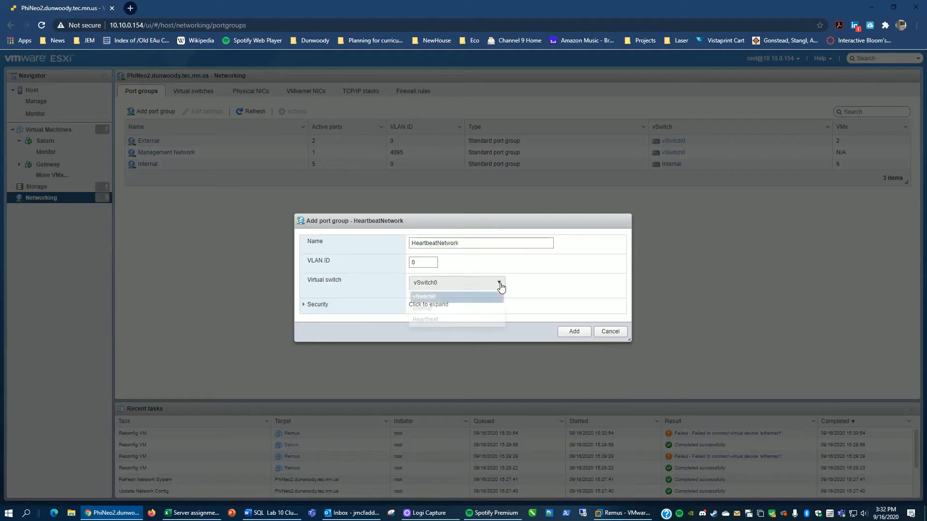
left_click(444, 319)
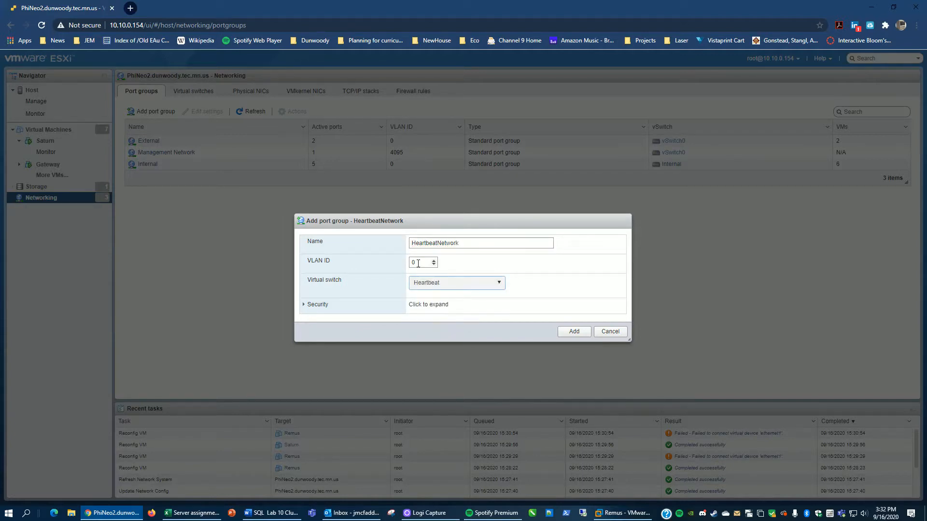
left_click(574, 332)
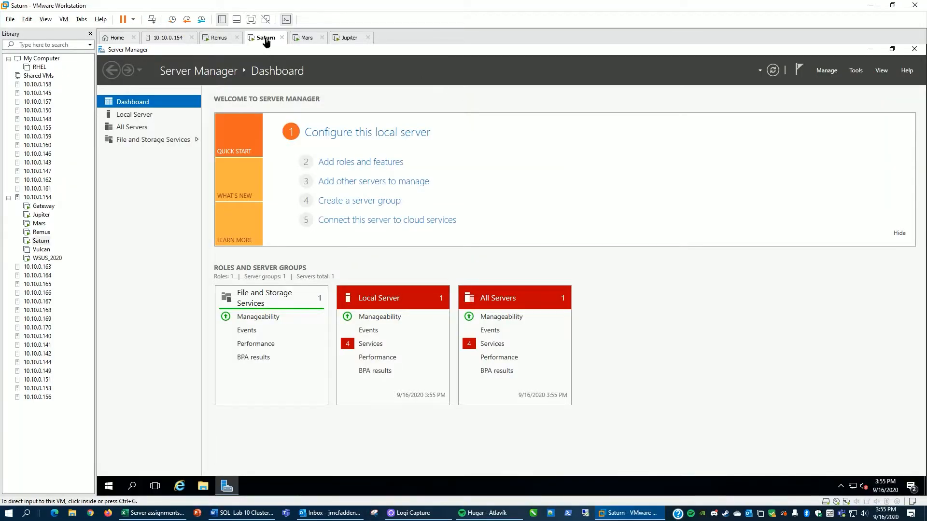
Step: Add a second network adapter to the Saturn virtual machine connected to HeartbeatNetwork
right_click(266, 38)
left_click(312, 168)
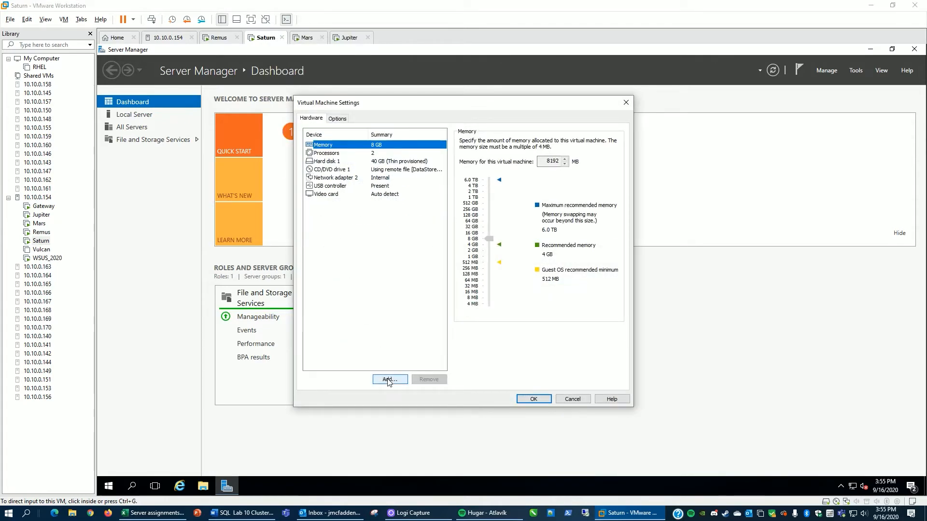
left_click(389, 380)
left_click(391, 235)
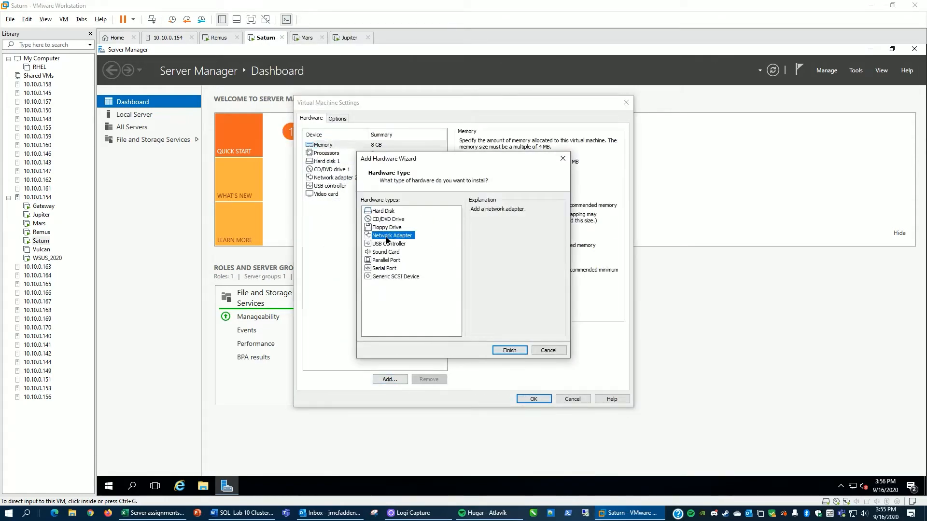
left_click(508, 351)
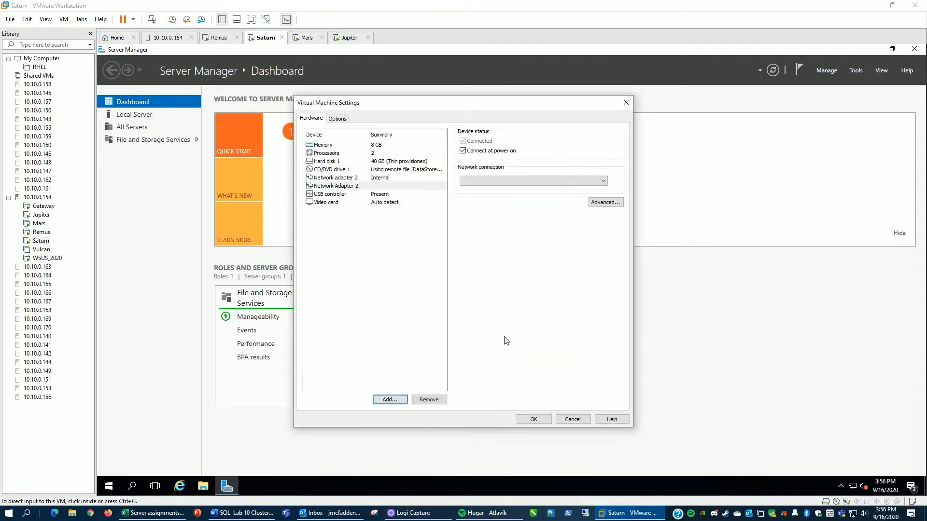
left_click(495, 181)
left_click(498, 202)
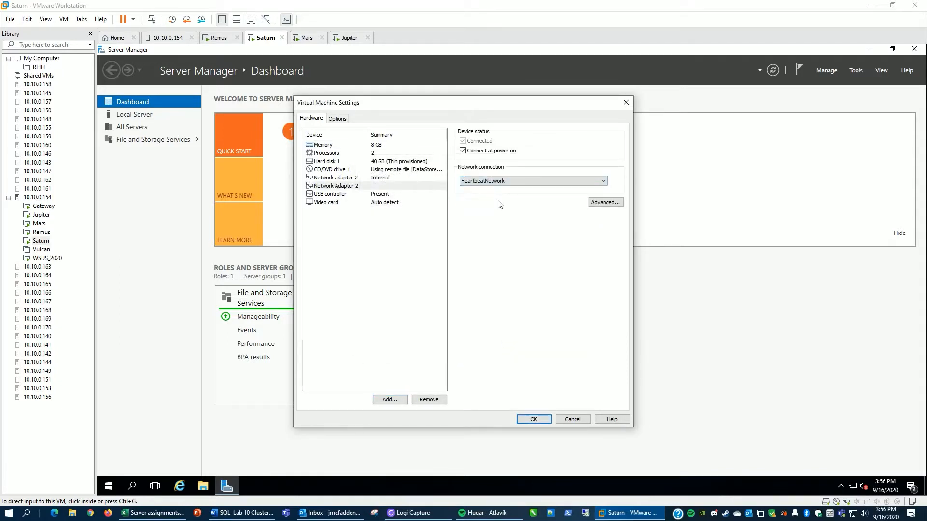
left_click(535, 420)
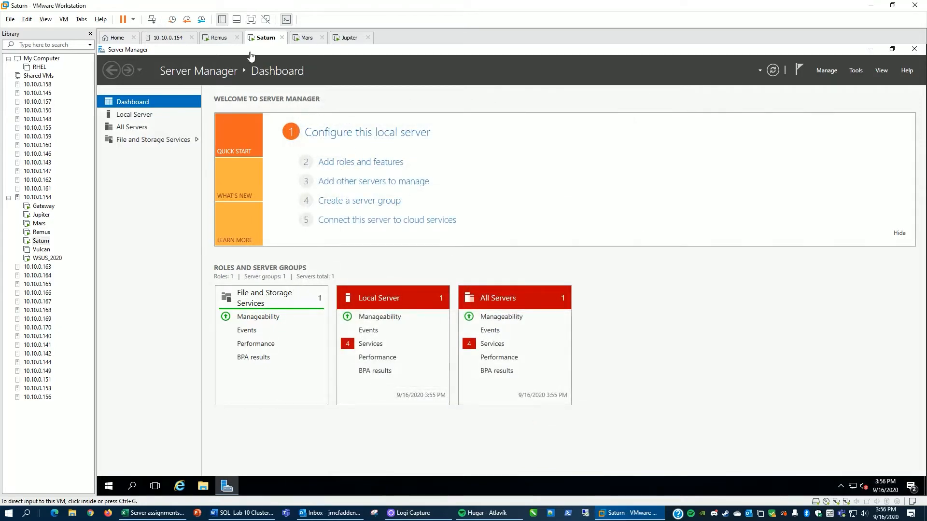
Step: Add a second network adapter to the Remus virtual machine connected to HeartbeatNetwork
left_click(222, 41)
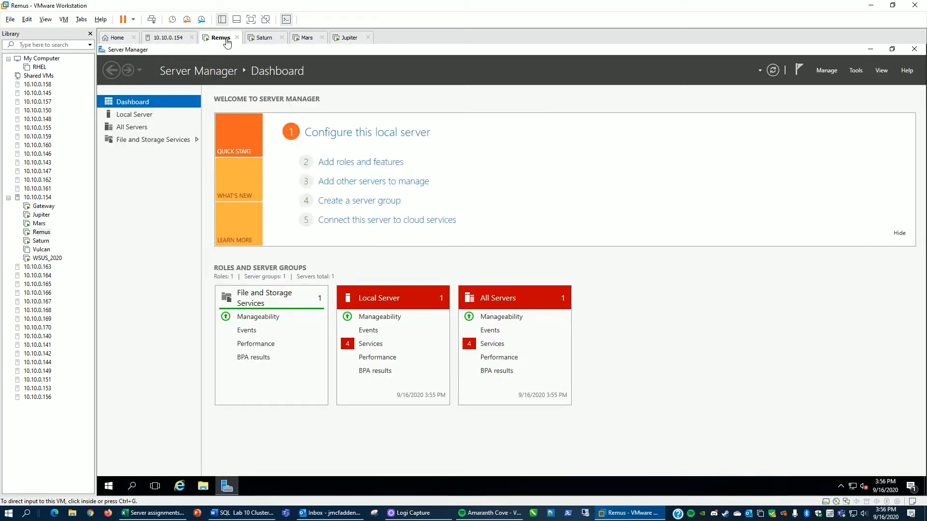
right_click(225, 40)
left_click(256, 168)
left_click(404, 380)
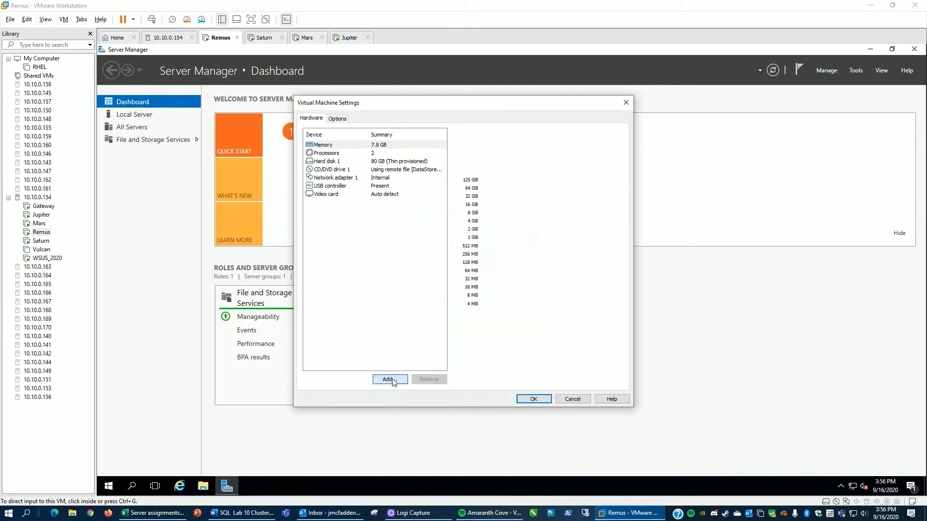
left_click(395, 236)
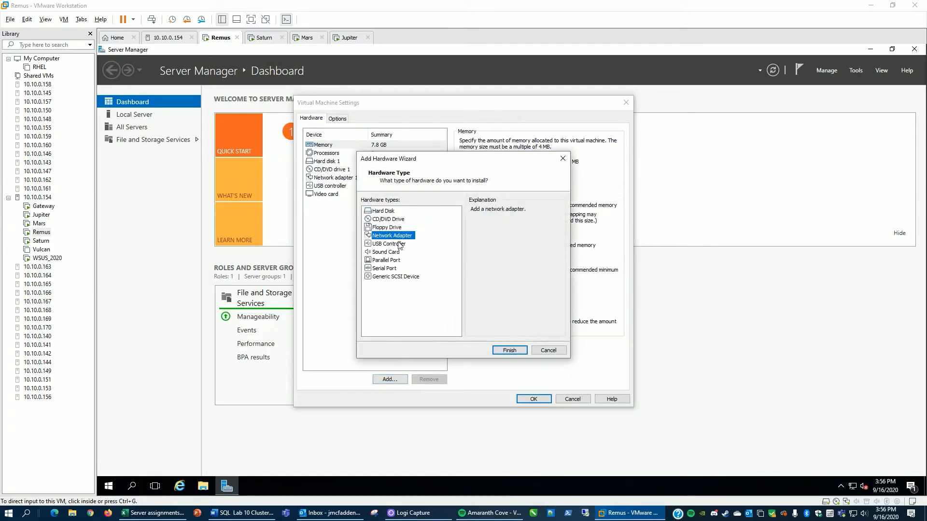
left_click(509, 350)
left_click(502, 186)
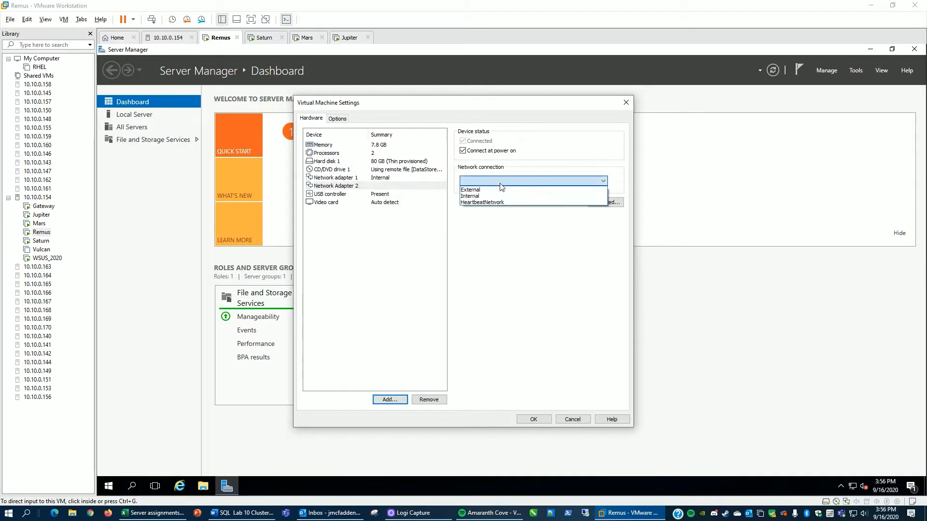
left_click(503, 206)
left_click(533, 420)
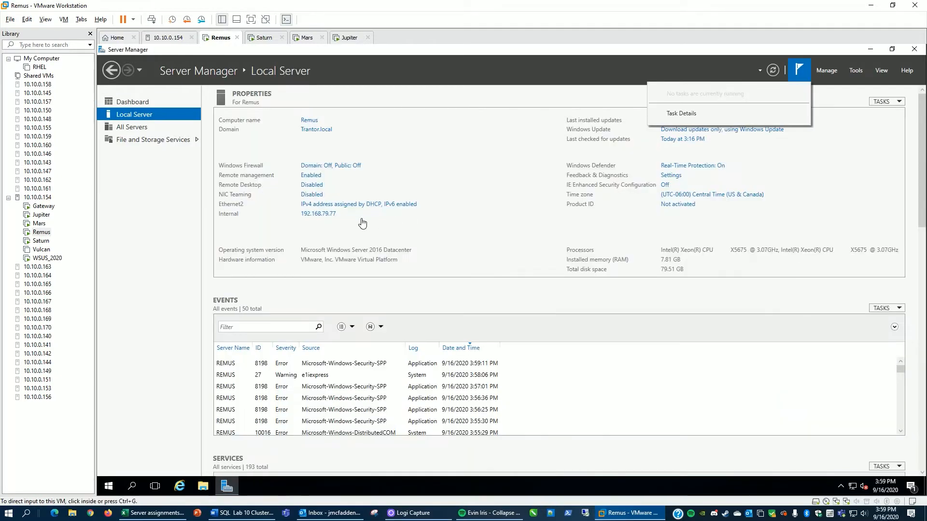
Step: On Remus, open the Ethernet2 adapter's properties and disable Internet Protocol Version 6
left_click(325, 208)
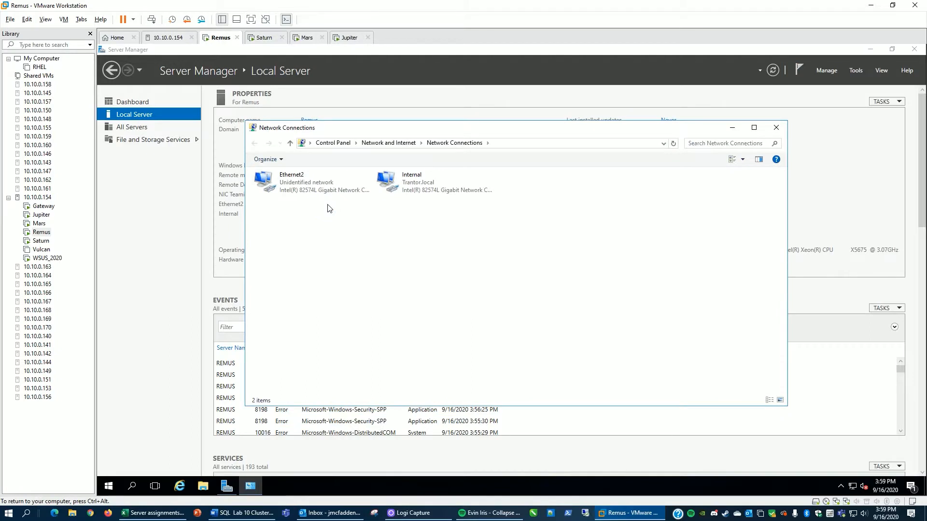
right_click(297, 181)
left_click(324, 269)
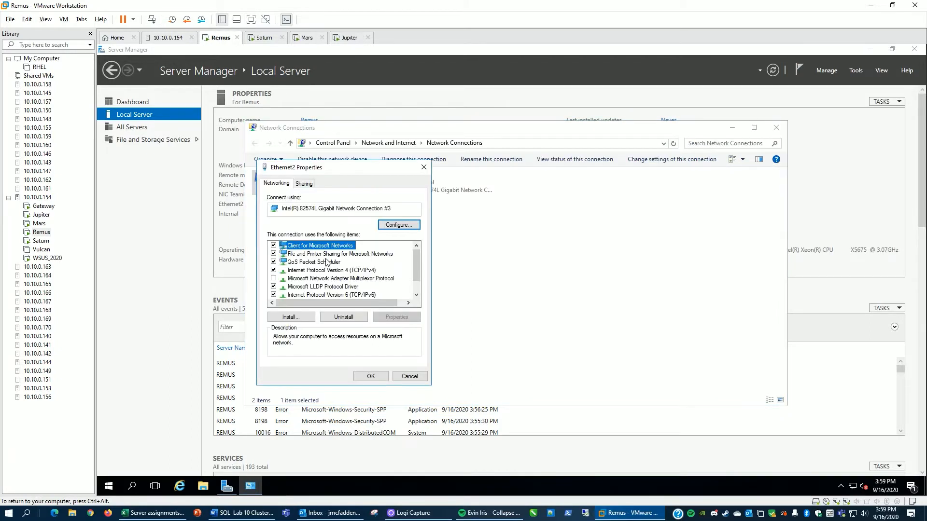
left_click(273, 295)
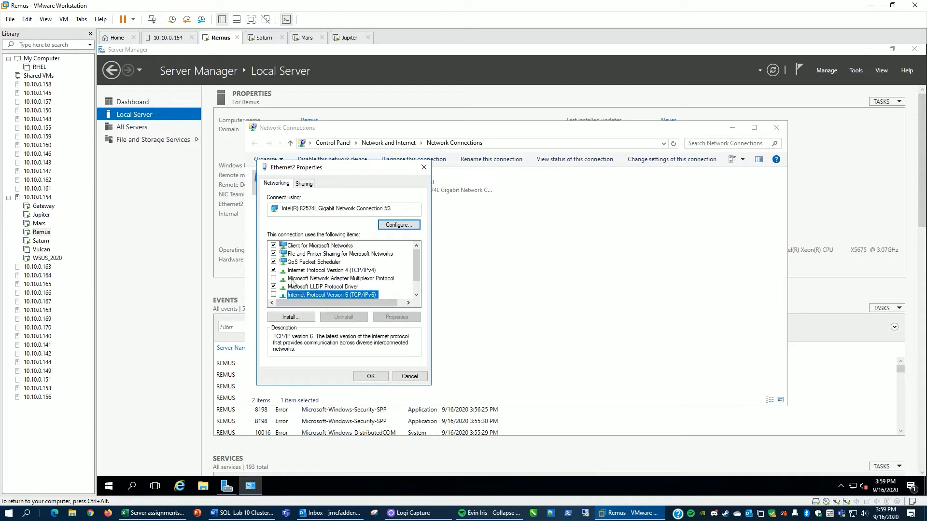
Step: Give Remus's Ethernet2 adapter a static IPv4 address and subnet mask, then close its properties
left_click(303, 270)
left_click(386, 317)
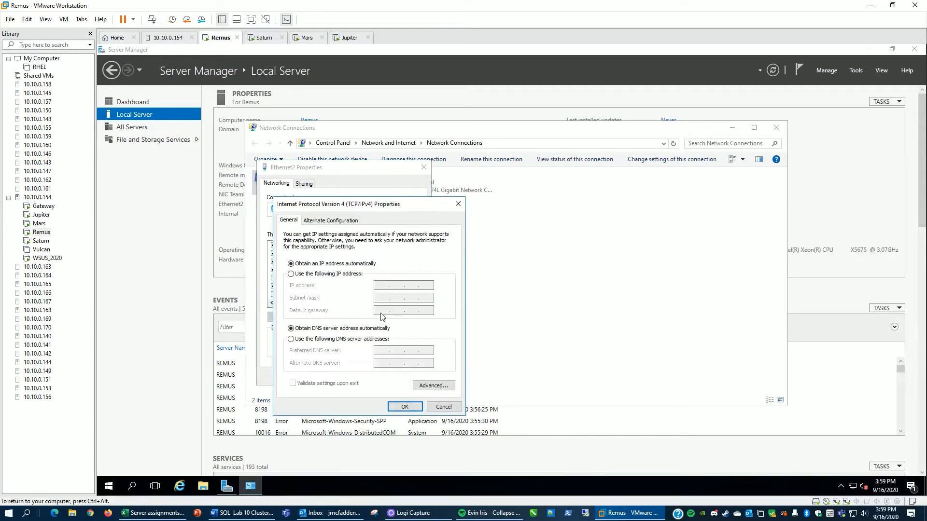
left_click(291, 274)
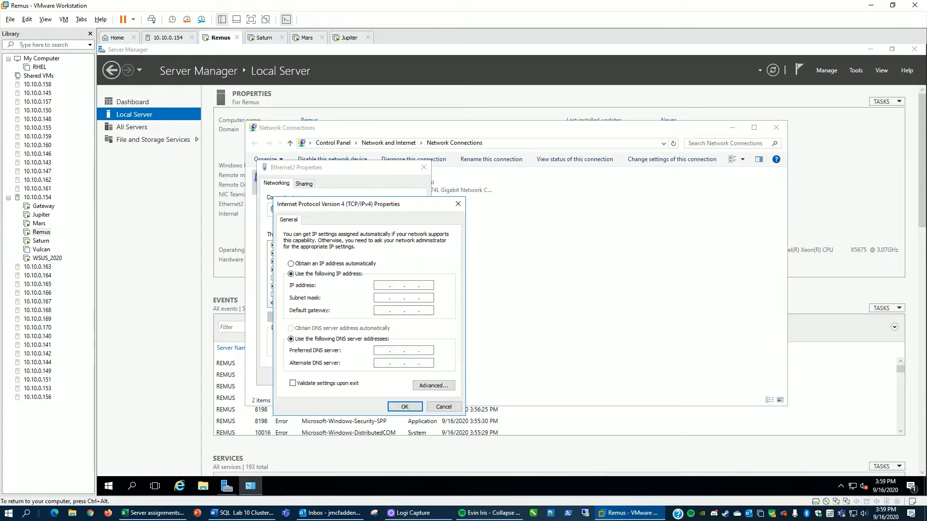
left_click(382, 286)
key("Tab")
type("2")
left_click(405, 407)
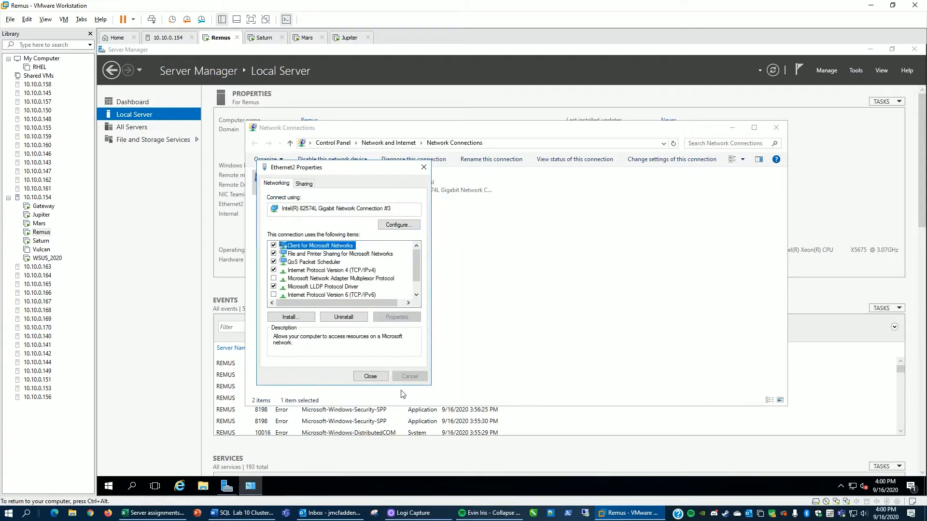
left_click(371, 379)
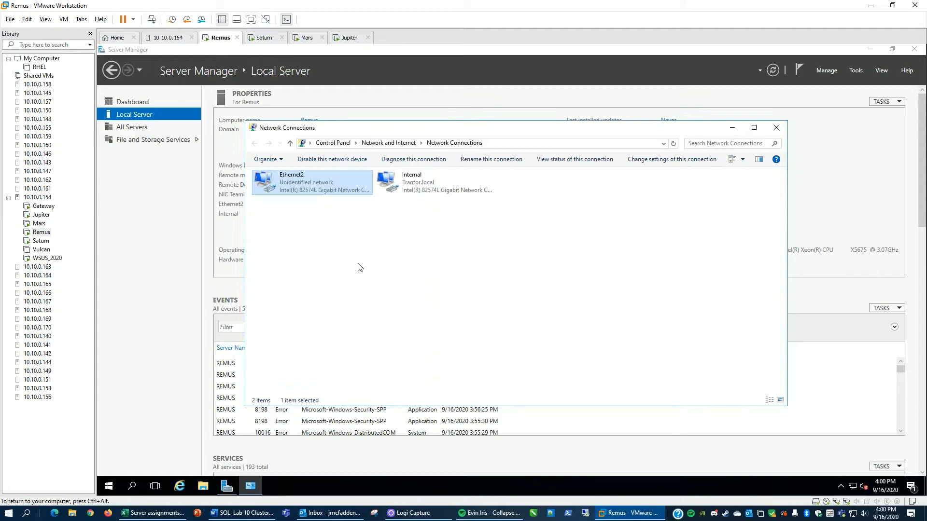
Step: Rename Remus's Ethernet2 connection to HeartbeatNetwork and close the Network Connections window
right_click(287, 177)
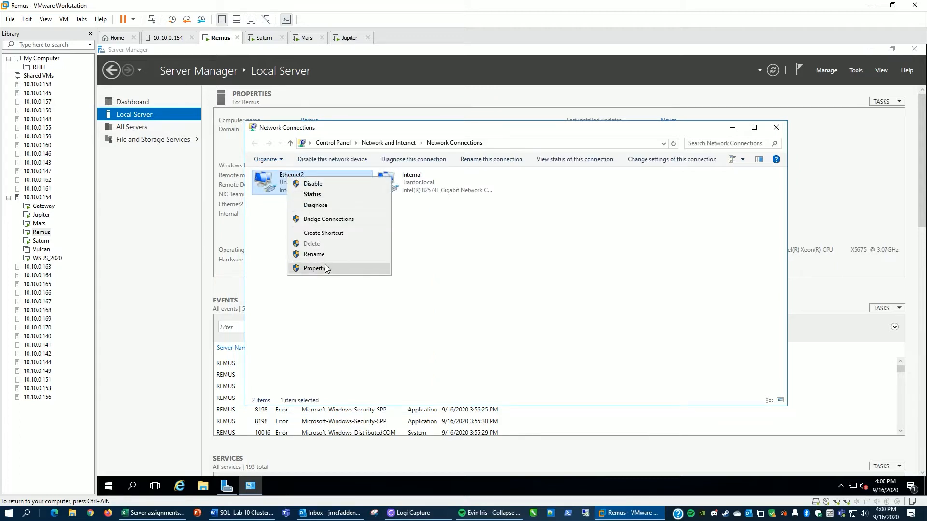
left_click(323, 255)
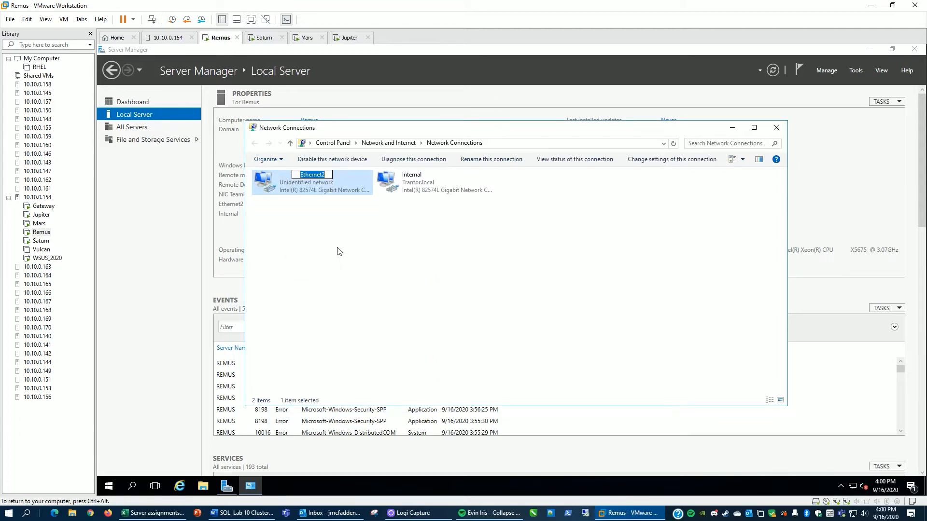
type("Heartb")
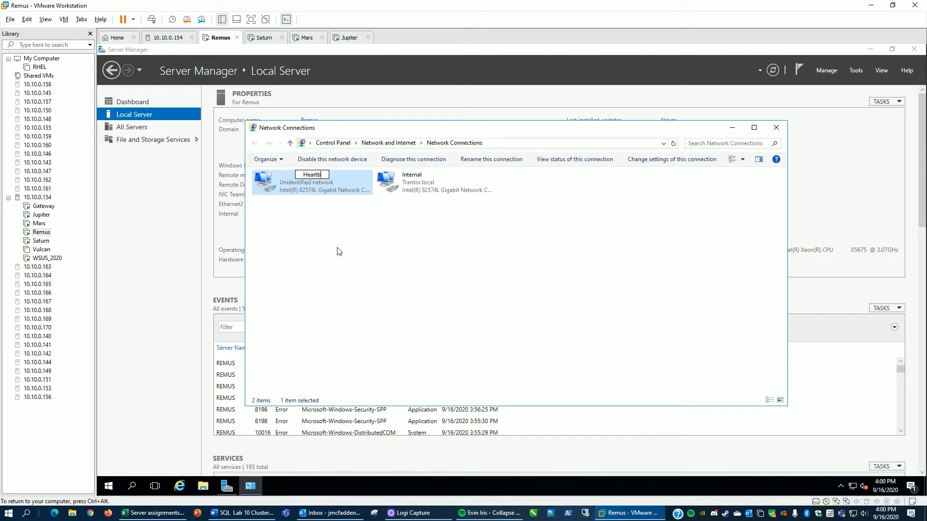
type("eatNetwork")
left_click(339, 251)
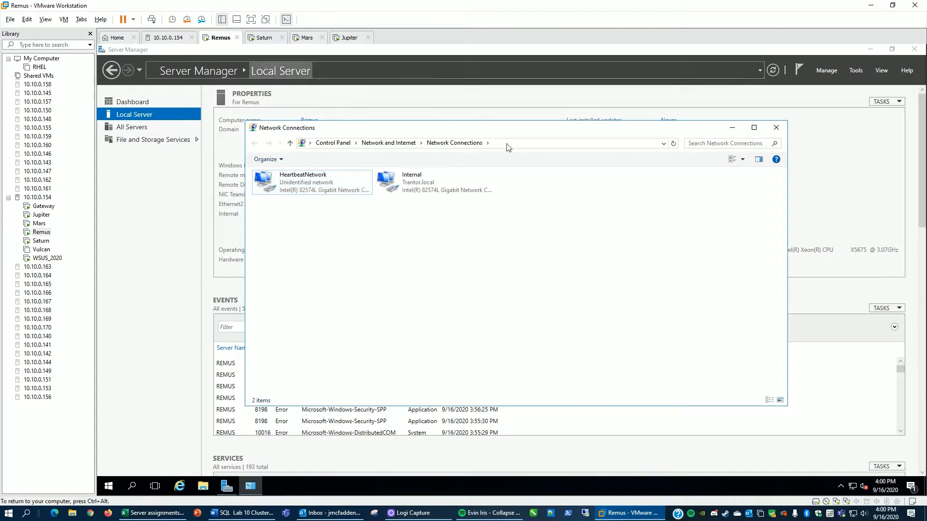
left_click(776, 127)
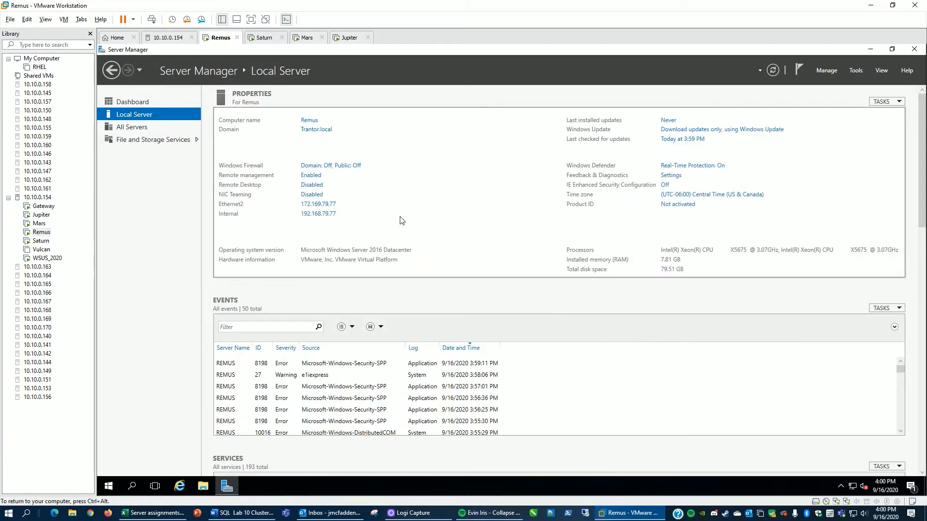
Step: On Saturn, open the network connections and rename Ethernet2 to HeartbeatNetwork
left_click(265, 38)
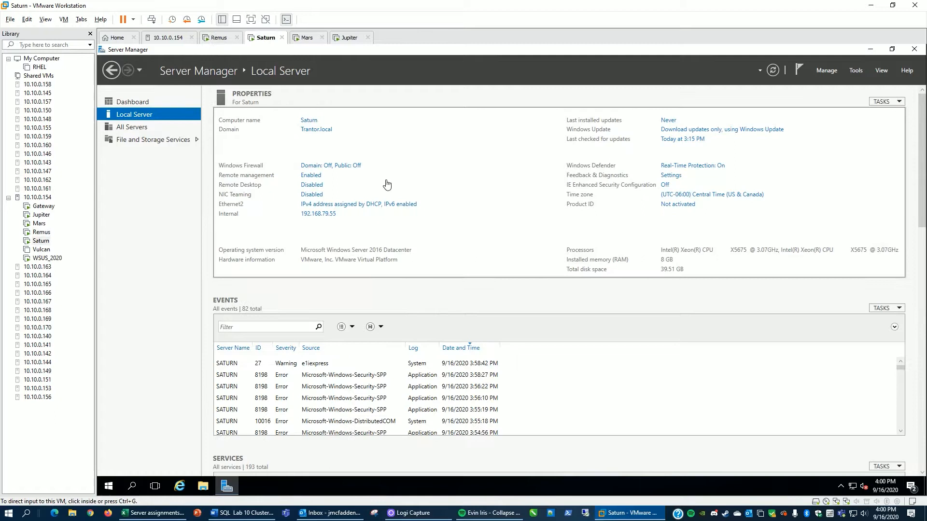
left_click(340, 206)
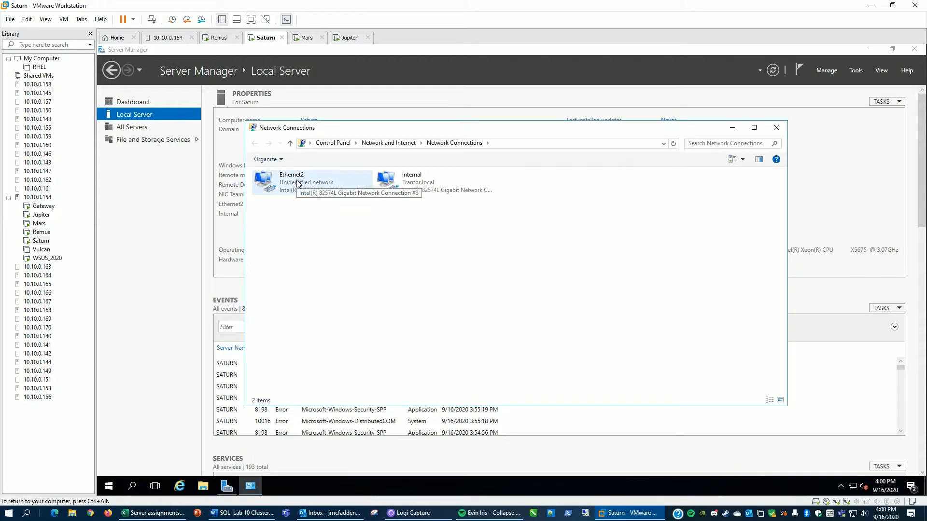
left_click(299, 182)
right_click(298, 181)
left_click(342, 259)
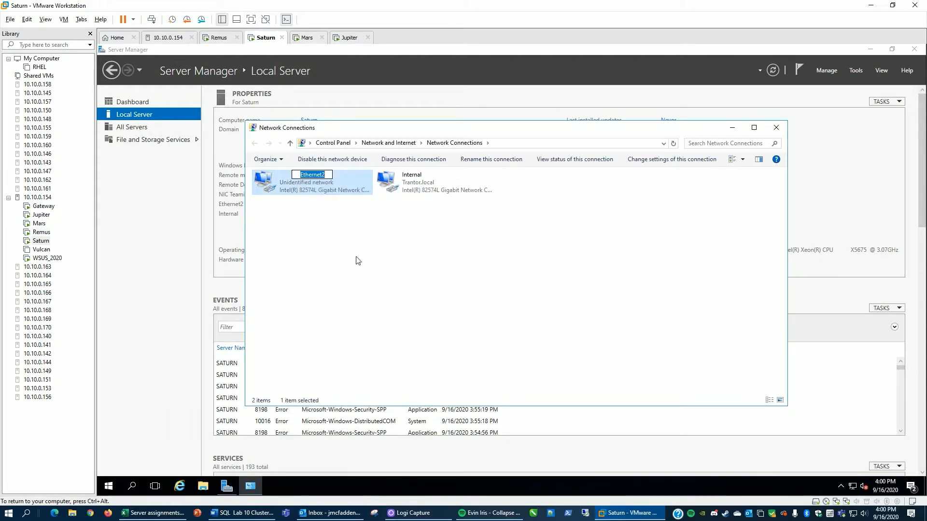
type("HeartbeatNetwork")
key("Return")
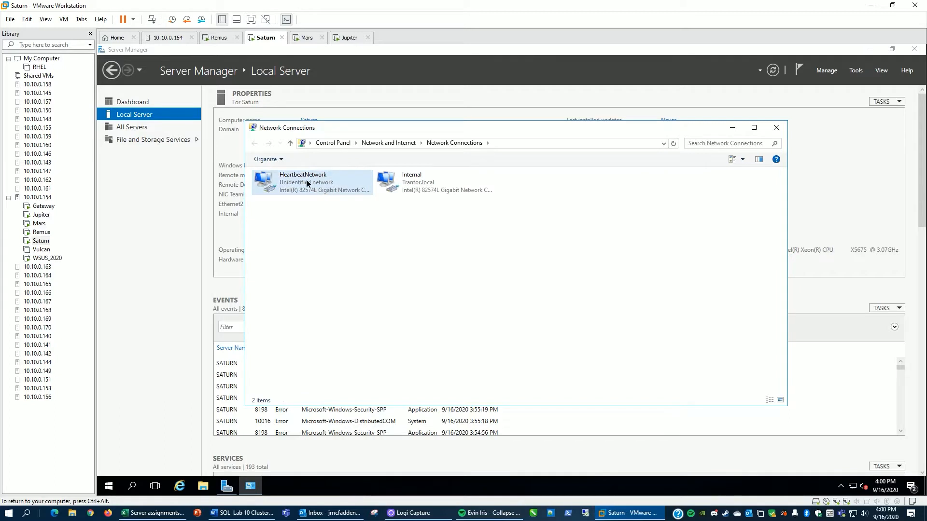
Step: Open Saturn's HeartbeatNetwork adapter properties and disable Internet Protocol Version 6
right_click(307, 180)
left_click(335, 272)
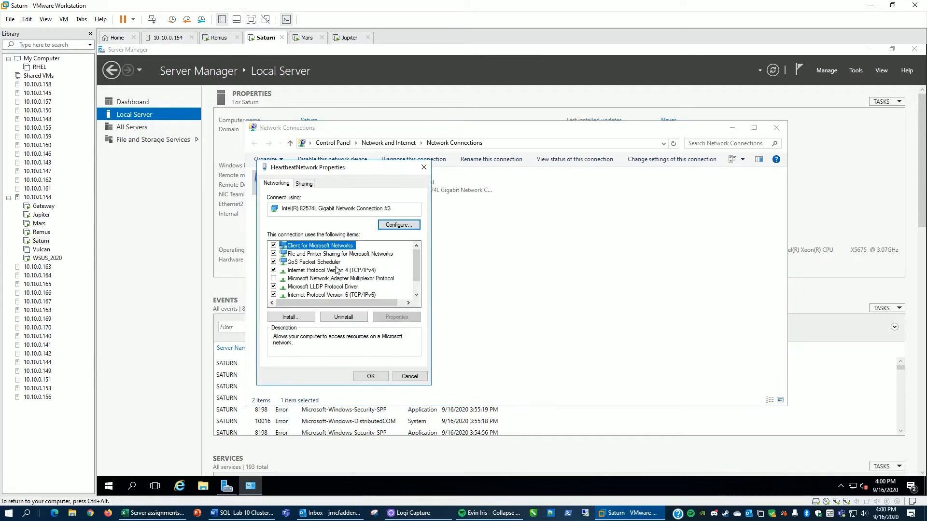
left_click(274, 295)
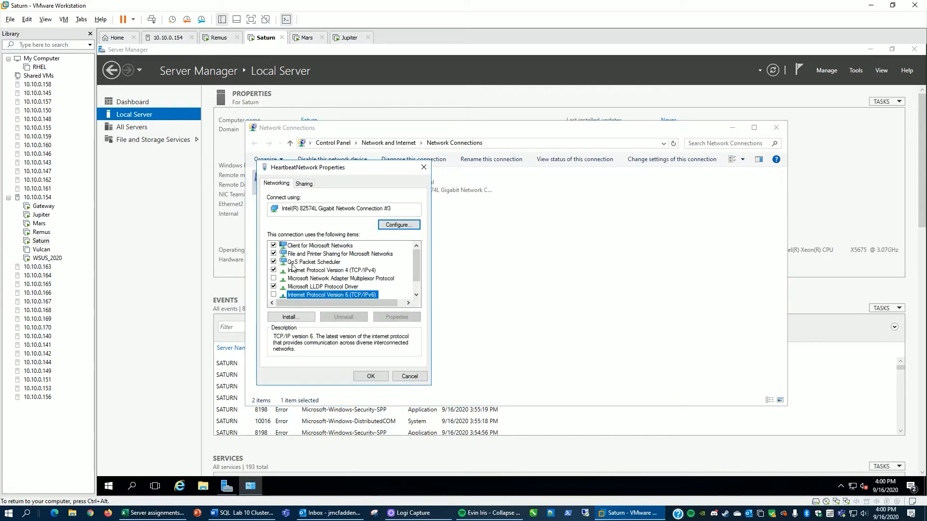
Step: Set Saturn's HeartbeatNetwork IPv4 address statically to 172.168.79.55 and close the adapter properties
left_click(296, 270)
left_click(397, 317)
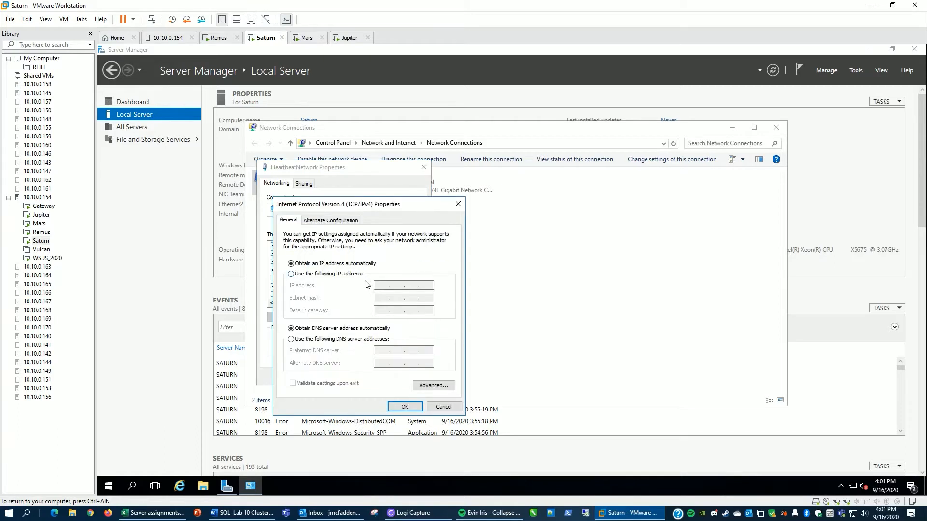
left_click(329, 274)
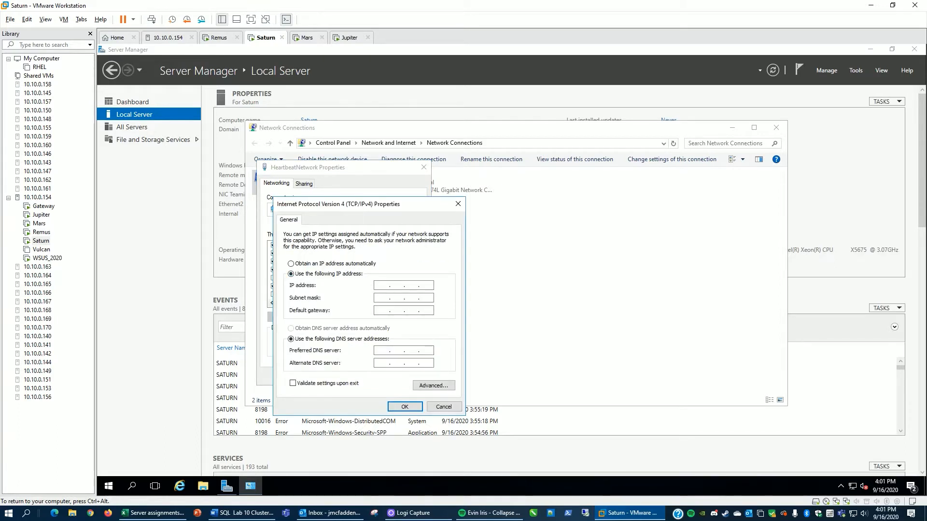
type("172 . 168 . 79 . 55")
left_click(403, 408)
left_click(375, 380)
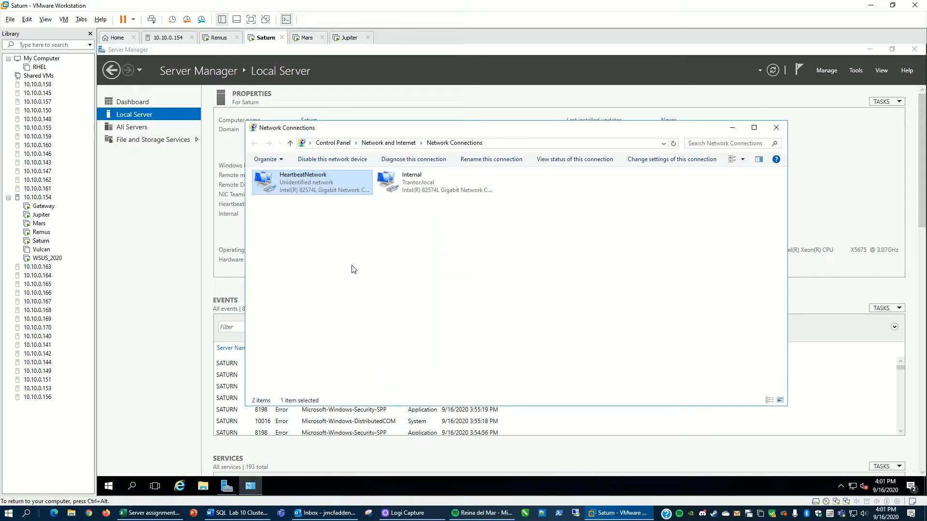
Step: Close the Network Connections window and refresh Saturn's local server properties
left_click(777, 127)
left_click(773, 70)
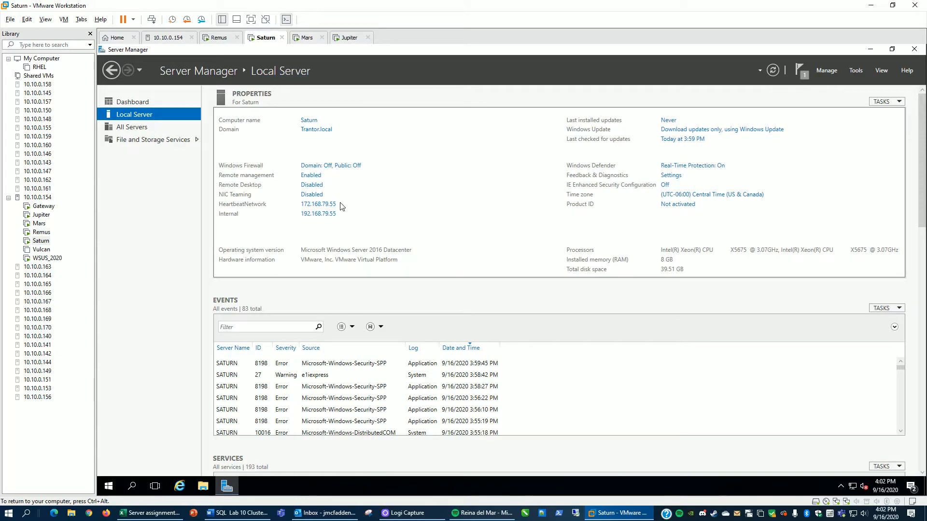
Step: On Jupiter, add a new 40 GB SCSI hard disk with all space allocated through the virtual machine settings
left_click(219, 37)
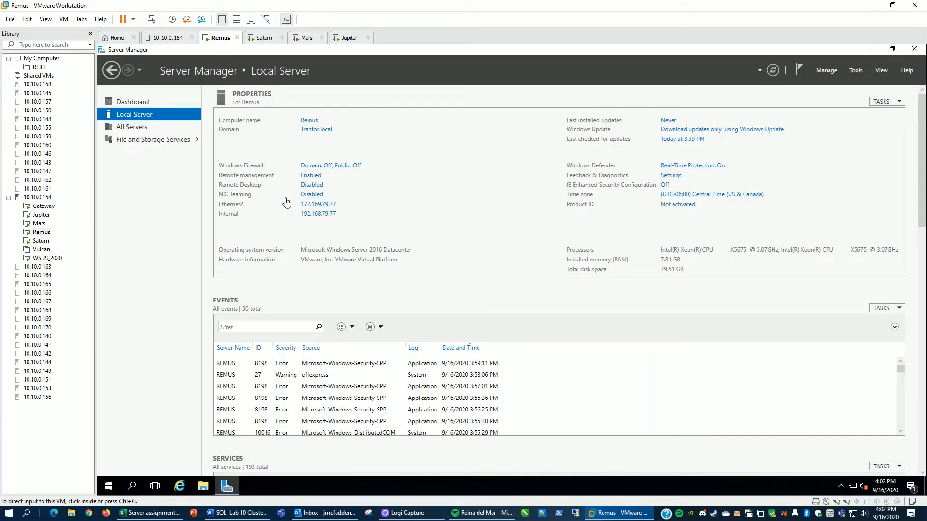
left_click(348, 38)
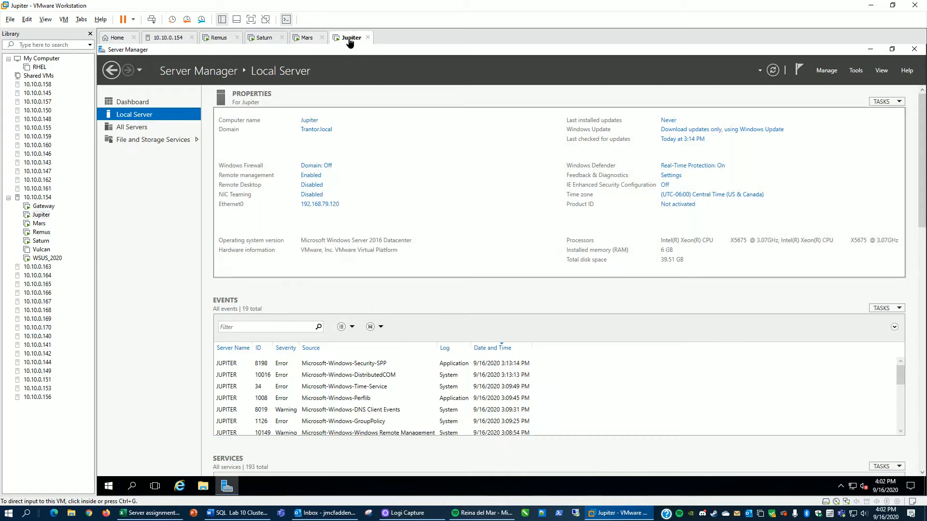
right_click(349, 40)
left_click(381, 170)
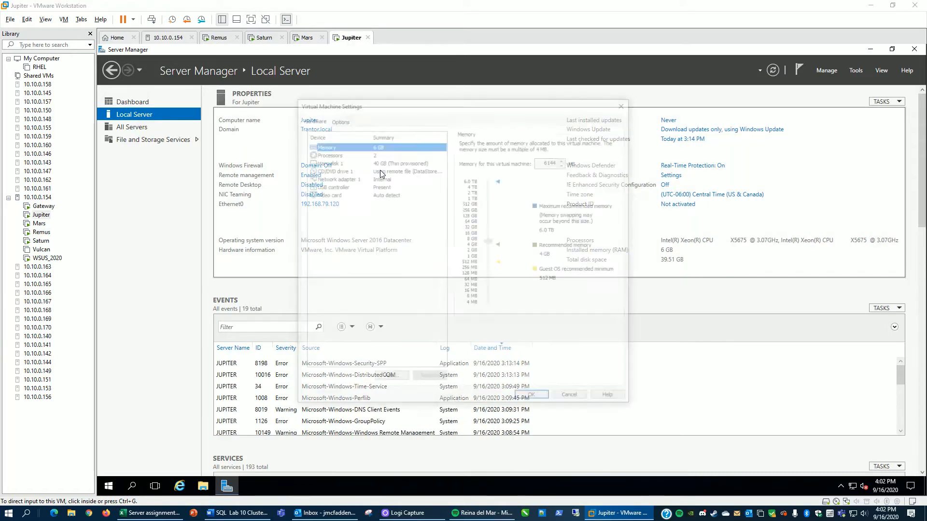
left_click(389, 379)
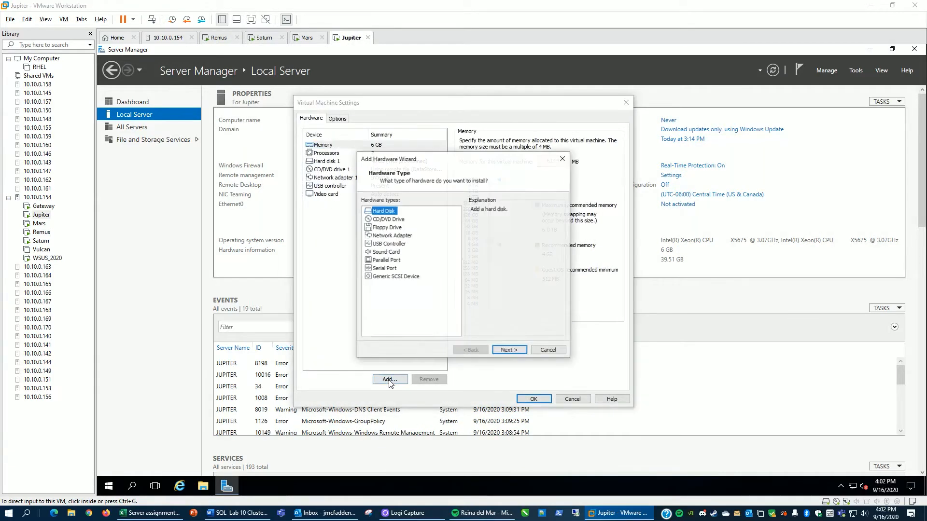
left_click(508, 351)
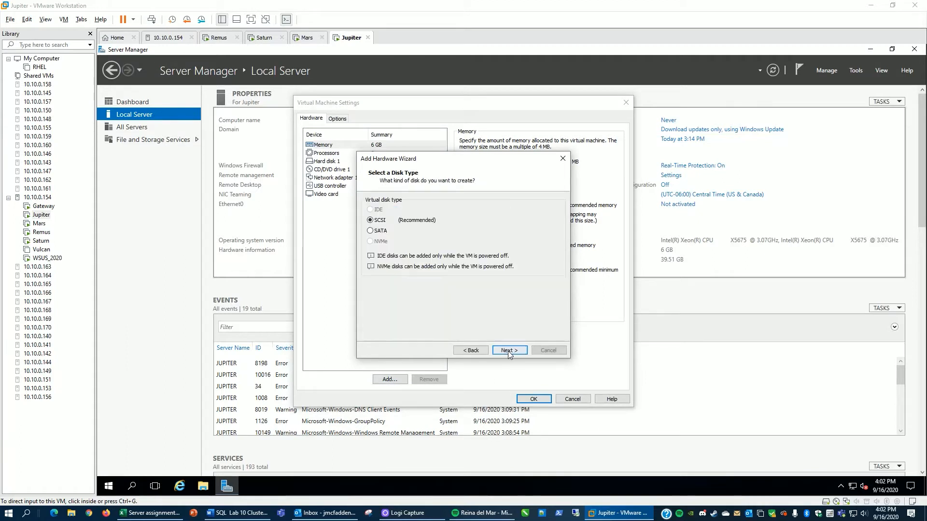
left_click(509, 352)
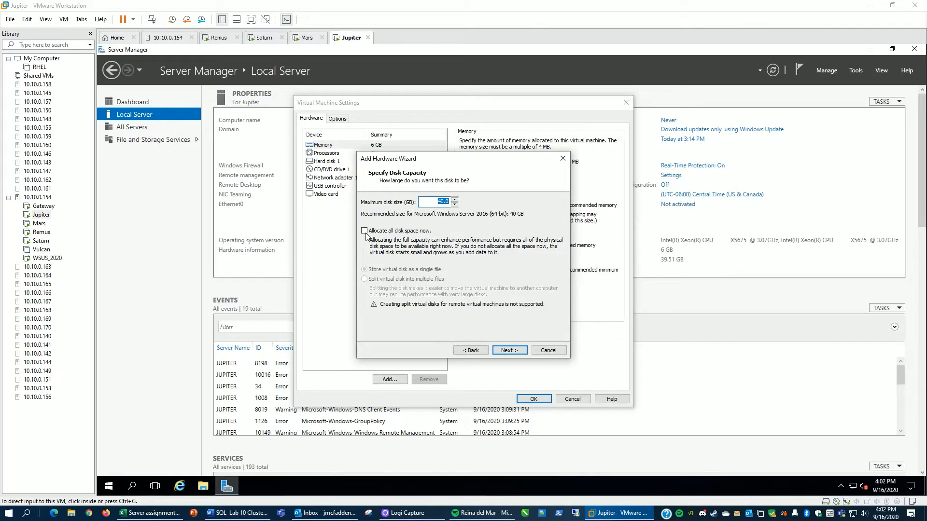
left_click(514, 351)
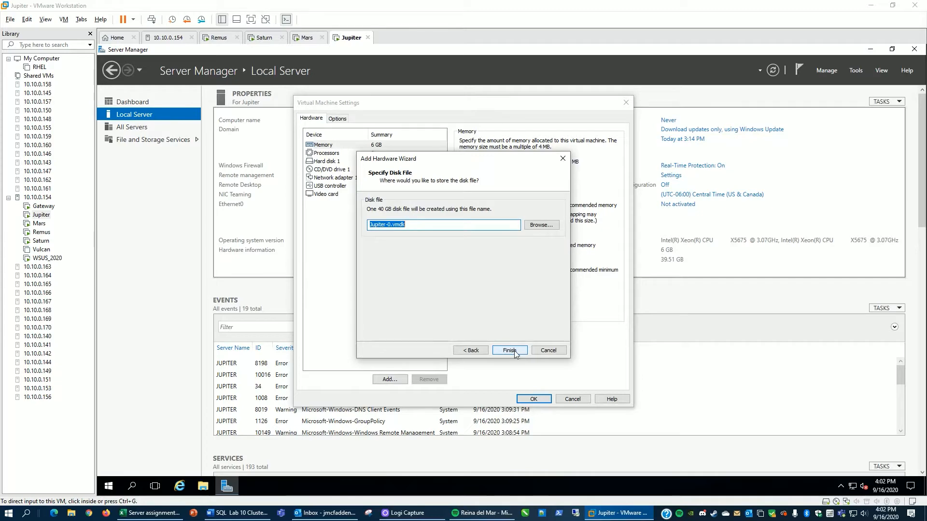
left_click(514, 351)
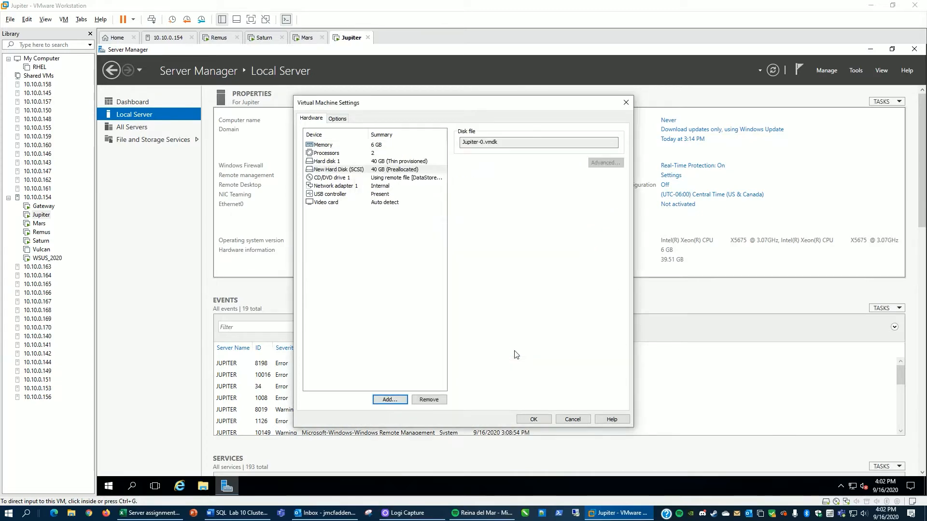
left_click(532, 419)
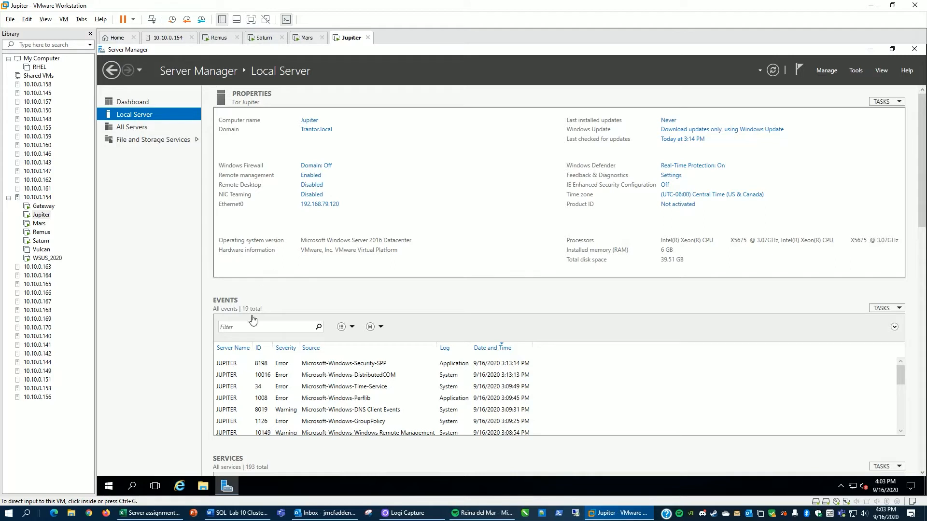
Step: Open Disk Management on Jupiter, bring Disk 1 online and initialize it
left_click(107, 489)
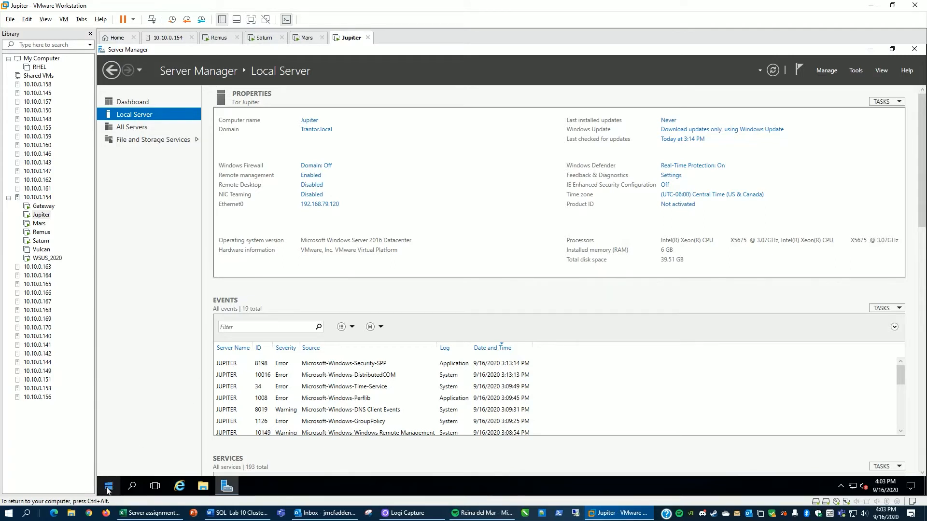
right_click(108, 488)
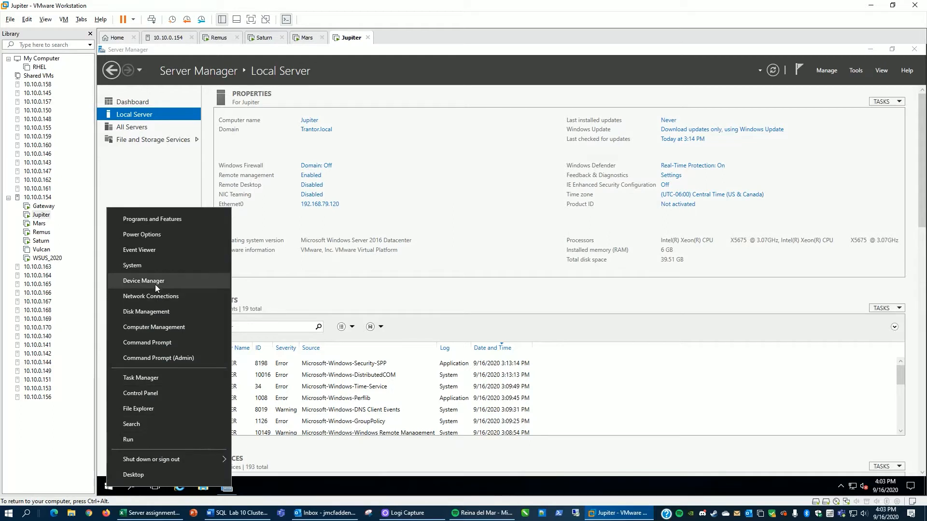
left_click(157, 312)
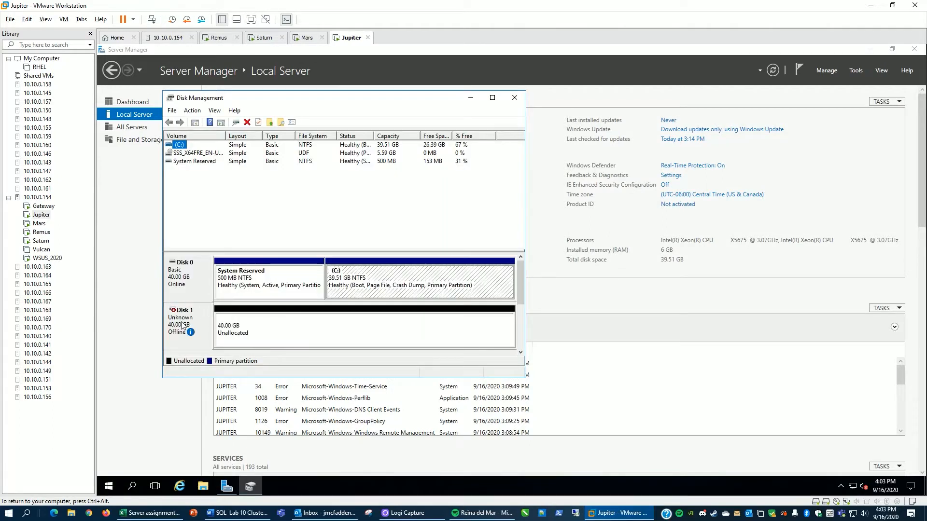
right_click(183, 326)
left_click(201, 329)
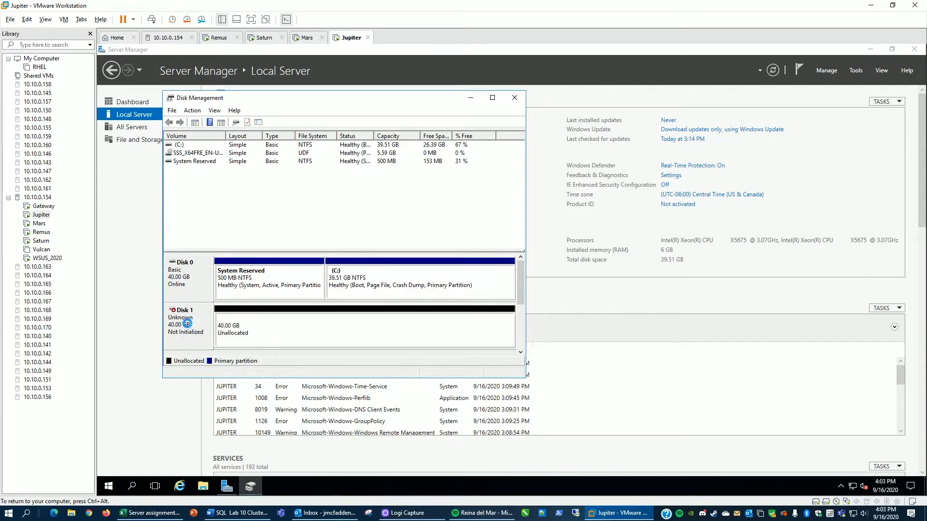
right_click(188, 327)
left_click(201, 331)
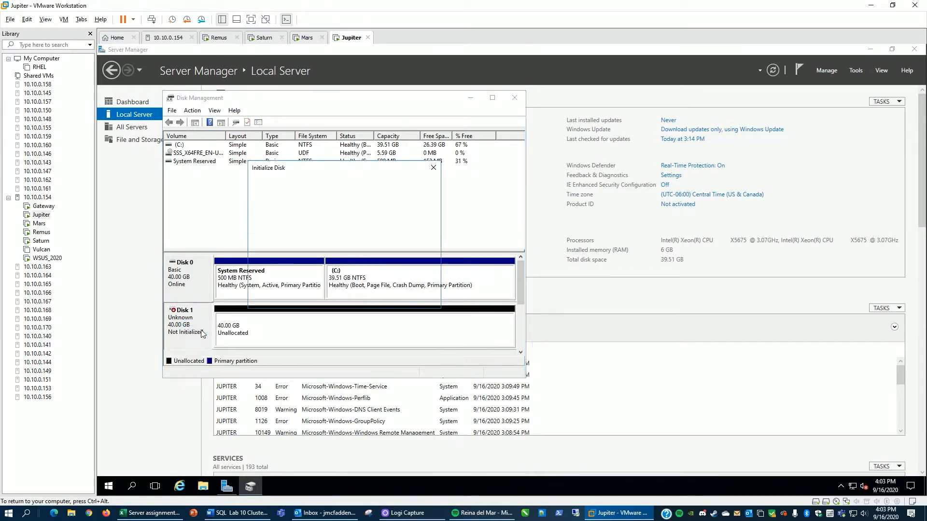
left_click(375, 298)
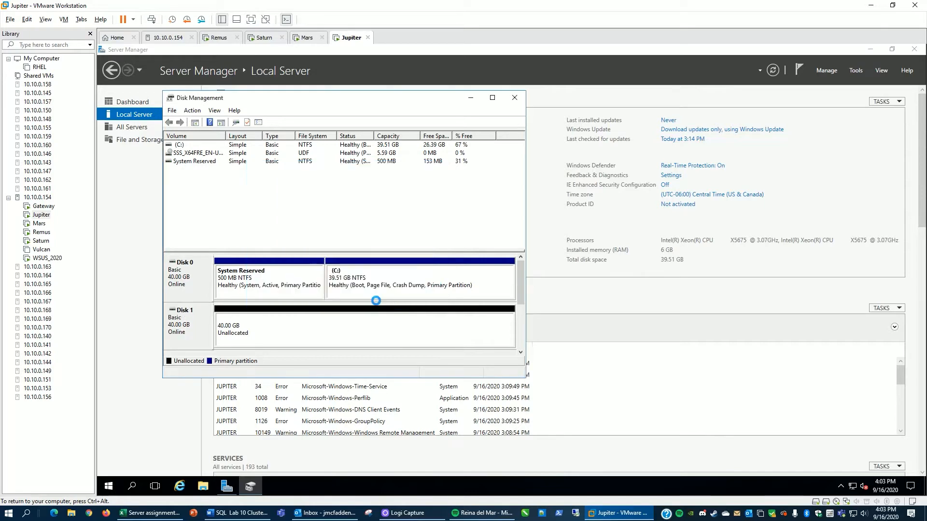
Step: Create a new simple NTFS volume with drive letter E on all of Disk 1, then close Disk Management
right_click(264, 335)
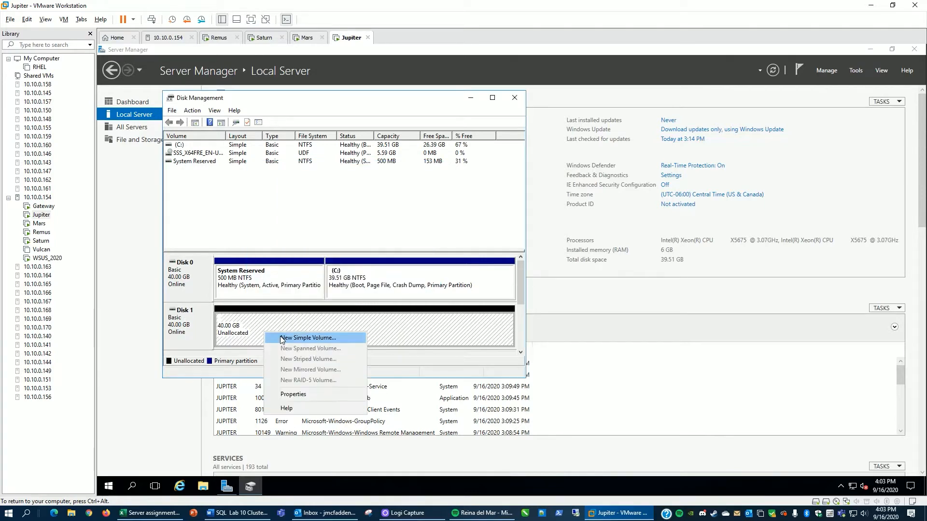
left_click(282, 338)
left_click(346, 319)
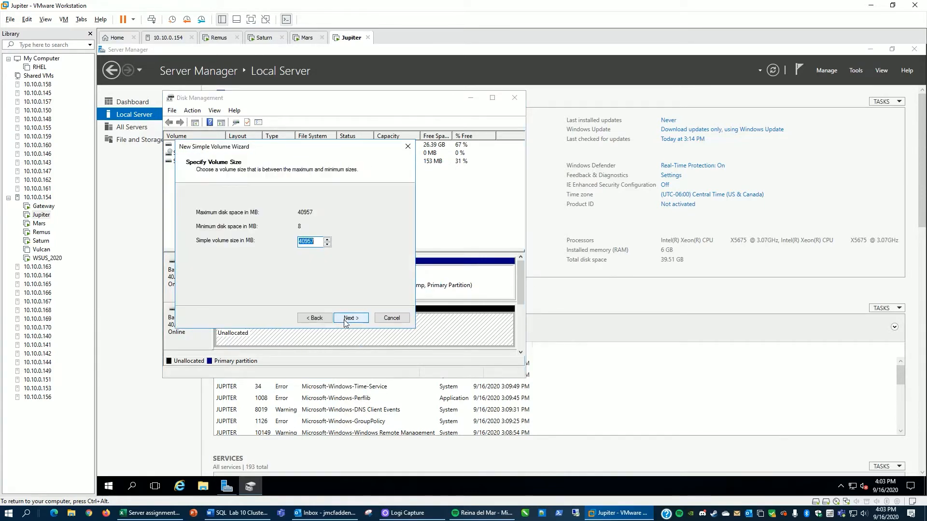
left_click(344, 320)
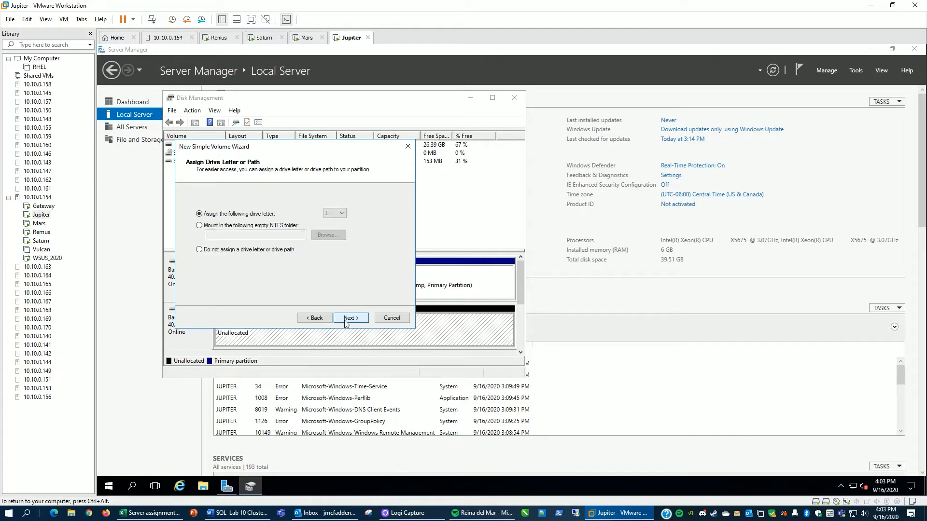
left_click(345, 320)
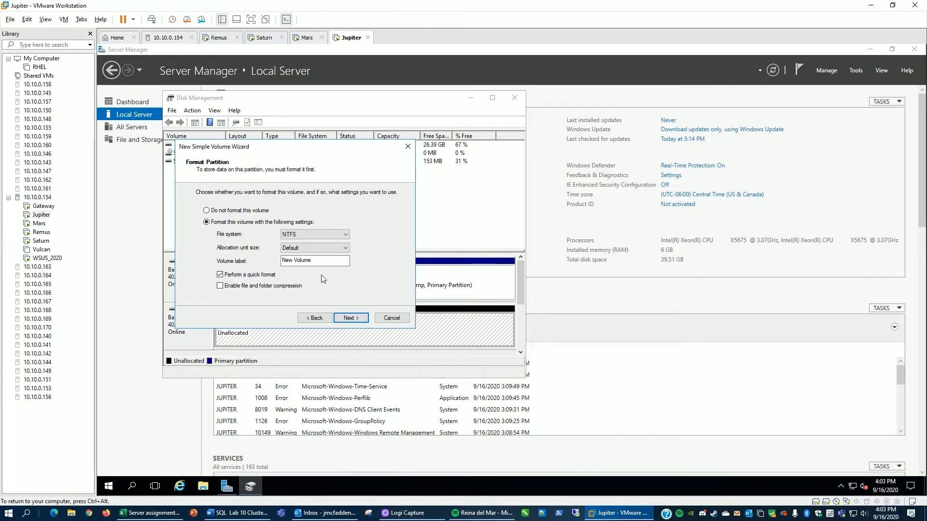
left_click(350, 319)
left_click(351, 318)
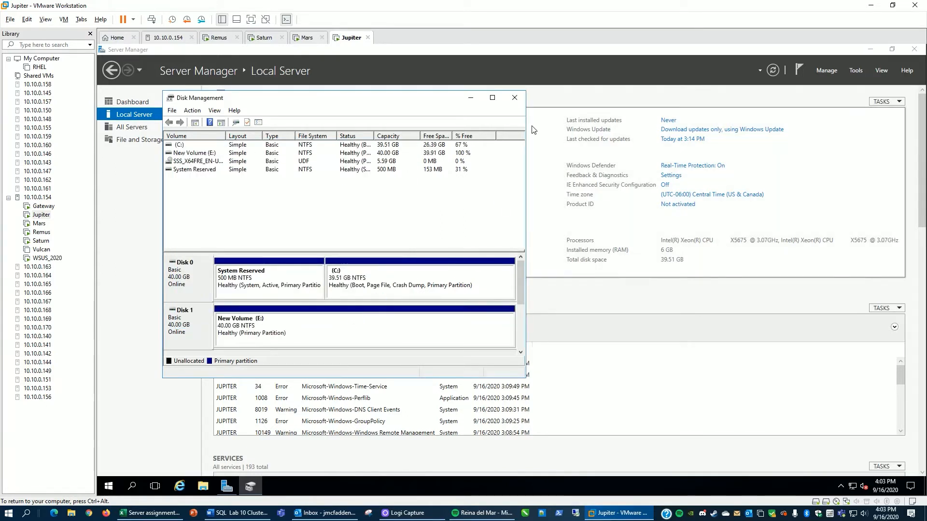
left_click(515, 97)
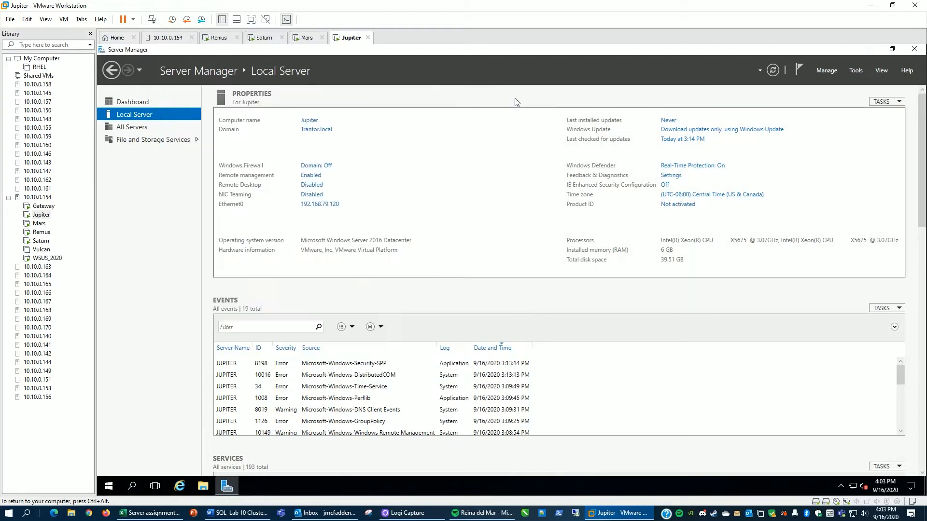
Step: Install the iSCSI Target Server role on Jupiter with the Add Roles and Features wizard
left_click(831, 71)
left_click(831, 78)
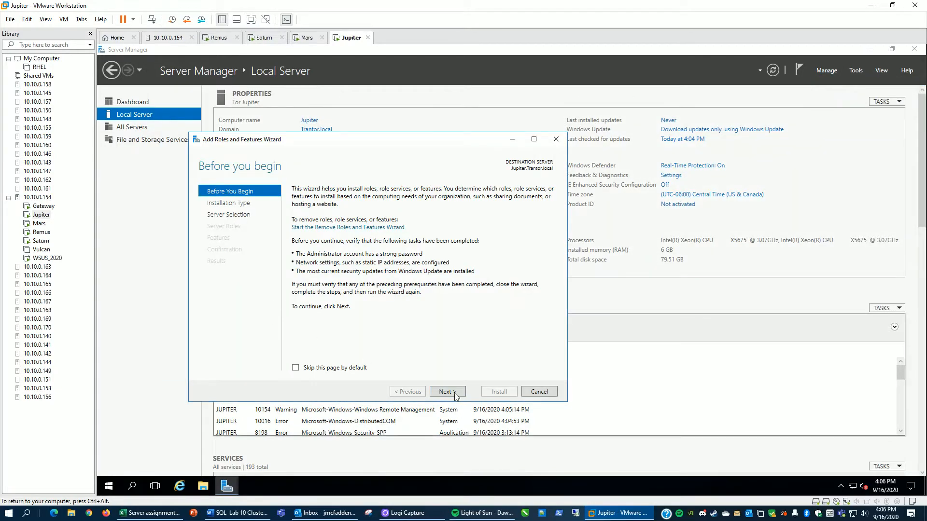
left_click(455, 395)
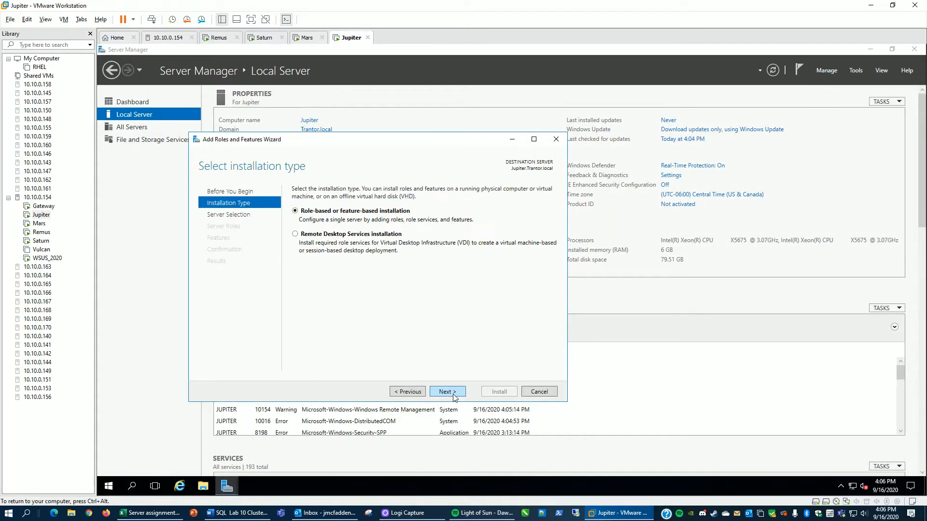
left_click(455, 395)
left_click(454, 395)
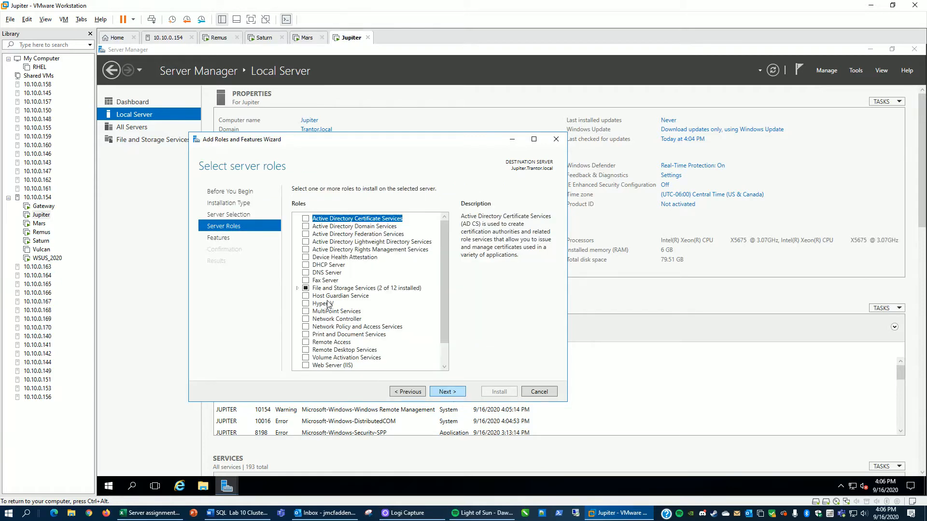
left_click(298, 289)
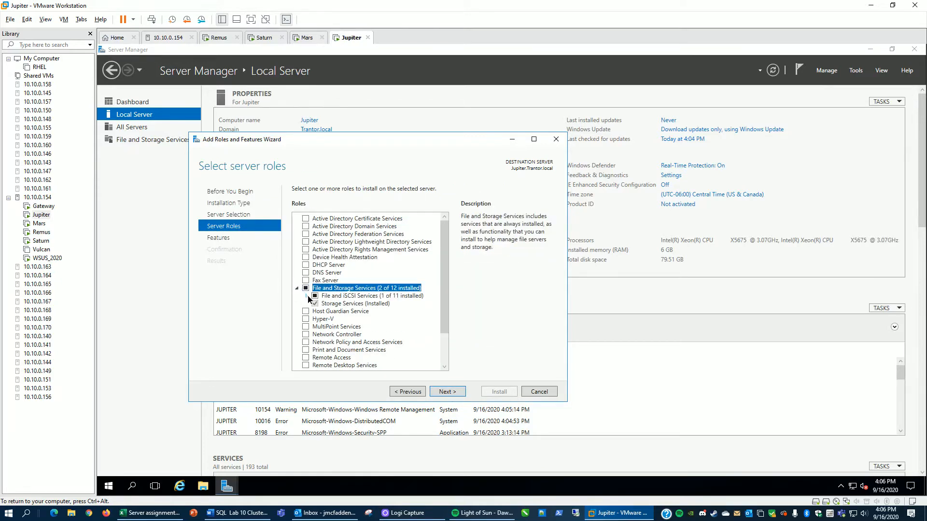
left_click(307, 296)
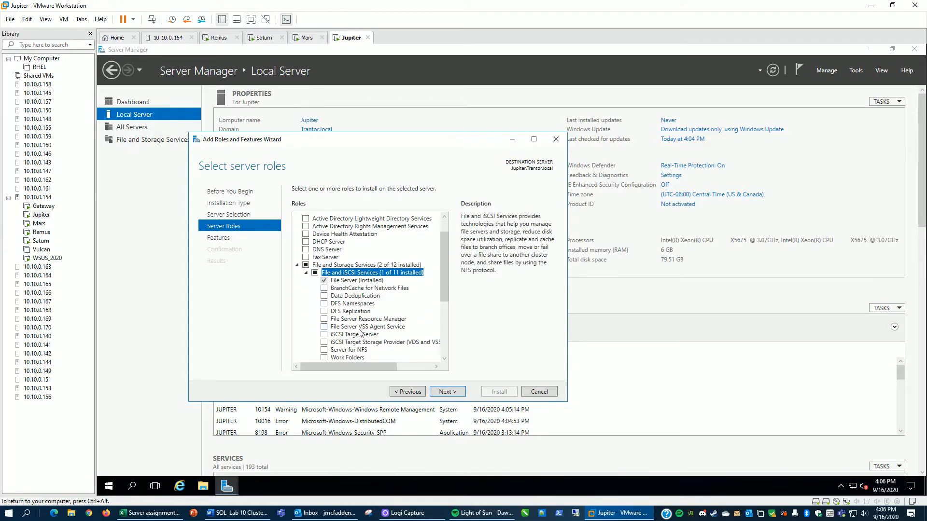
left_click(324, 334)
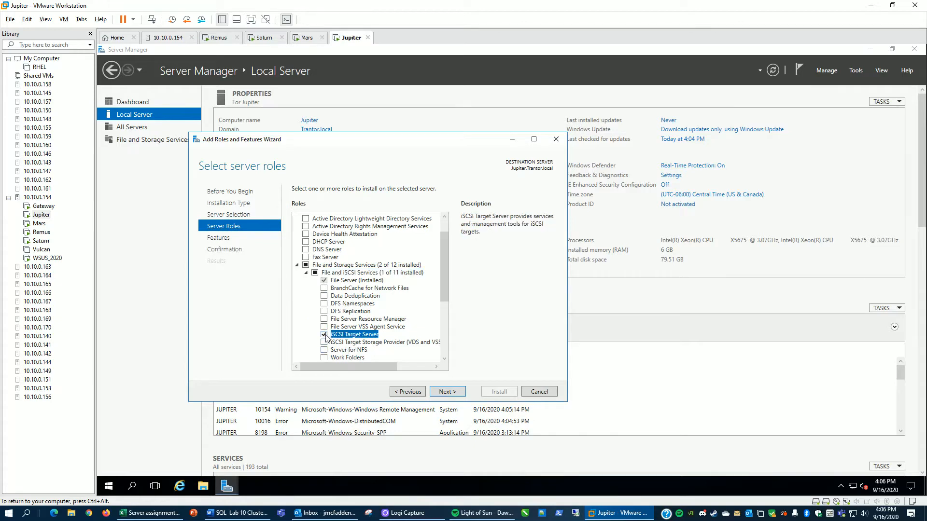
left_click(444, 394)
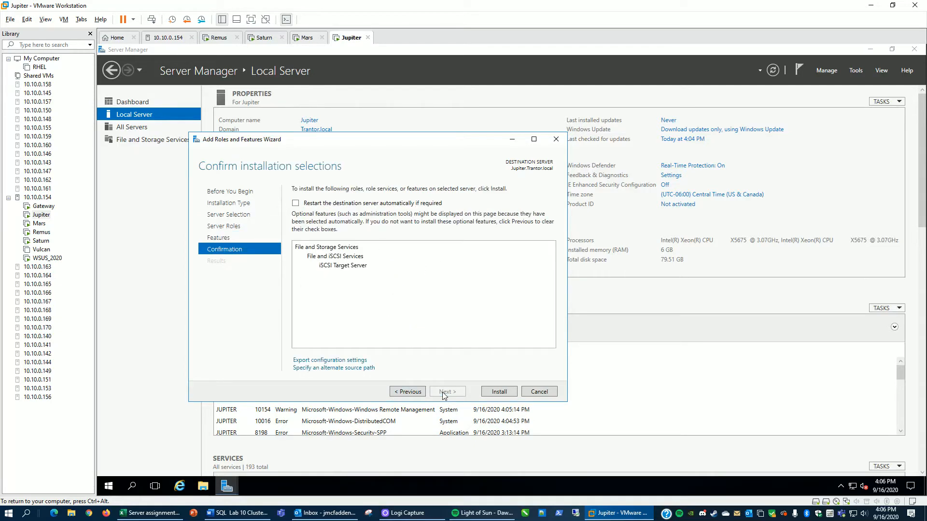
left_click(500, 392)
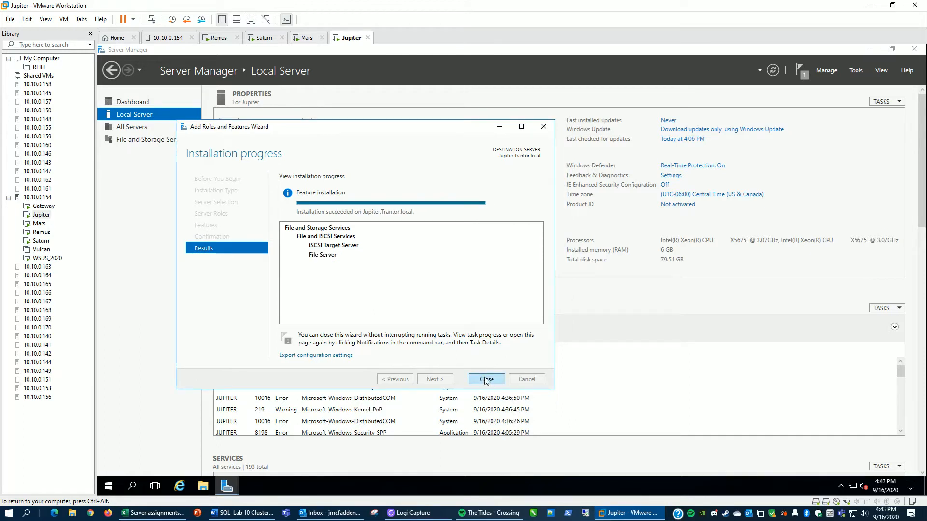
left_click(485, 380)
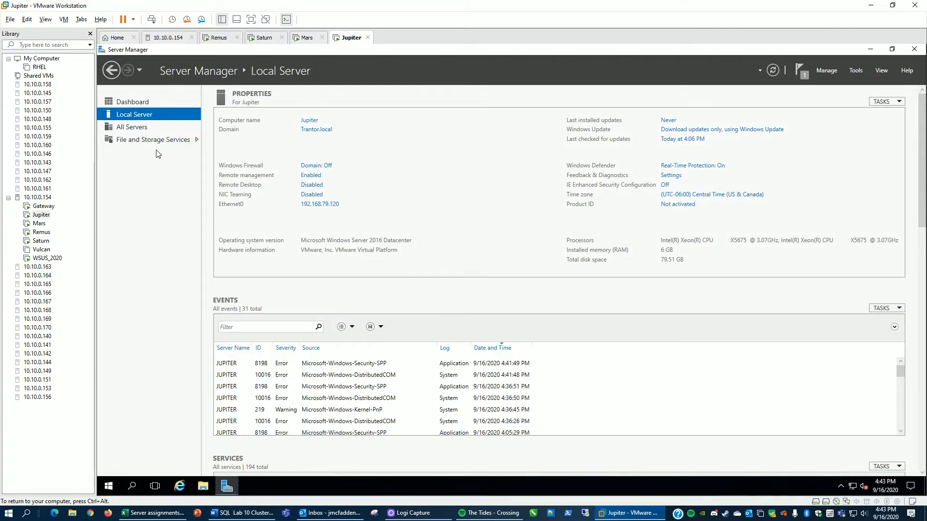
Step: Open the iSCSI page of File and Storage Services and start a new iSCSI virtual disk on volume E, keeping the default name
left_click(148, 140)
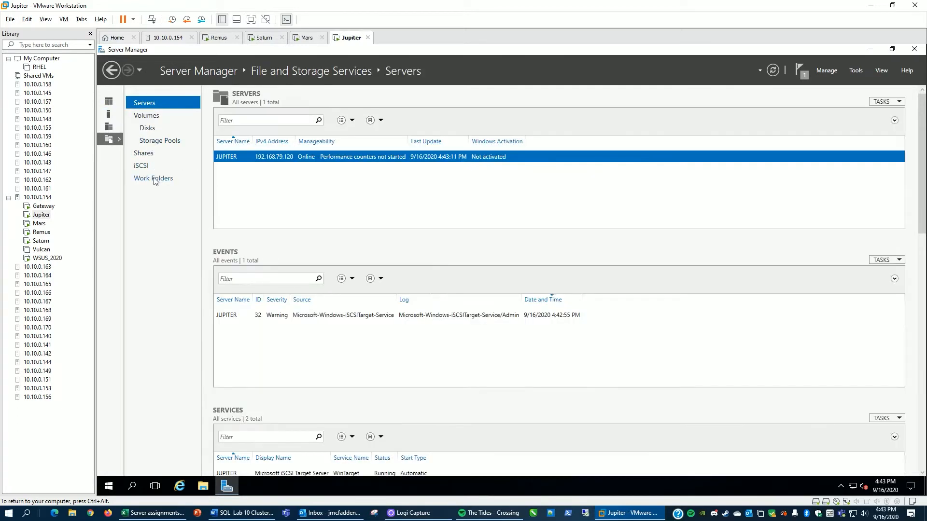
left_click(142, 168)
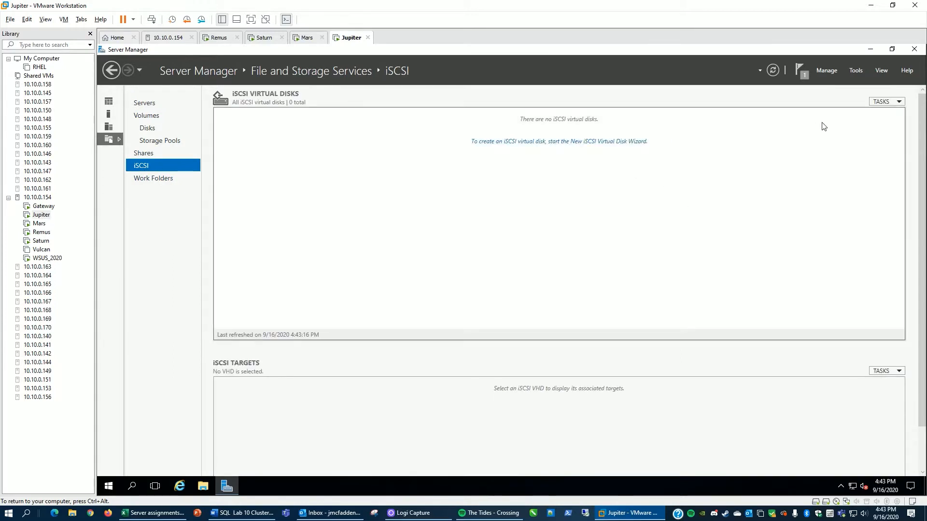
left_click(891, 104)
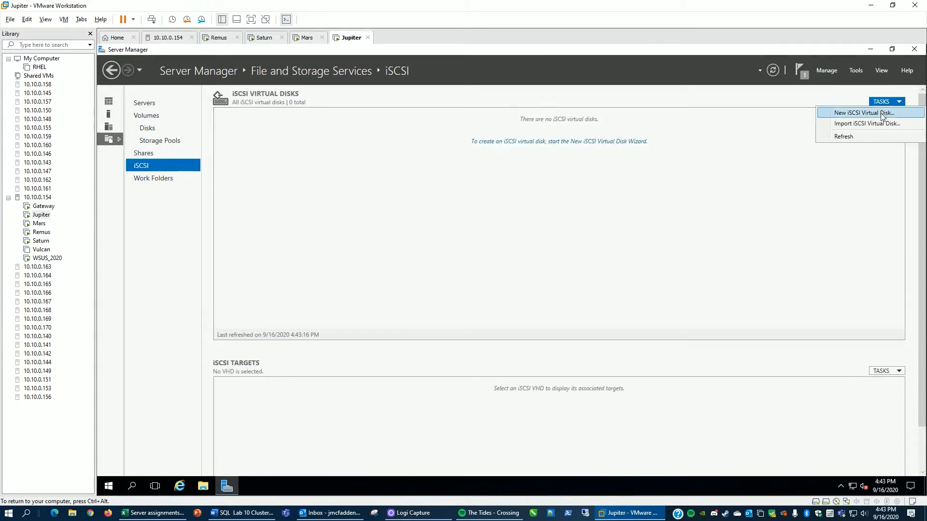
left_click(885, 114)
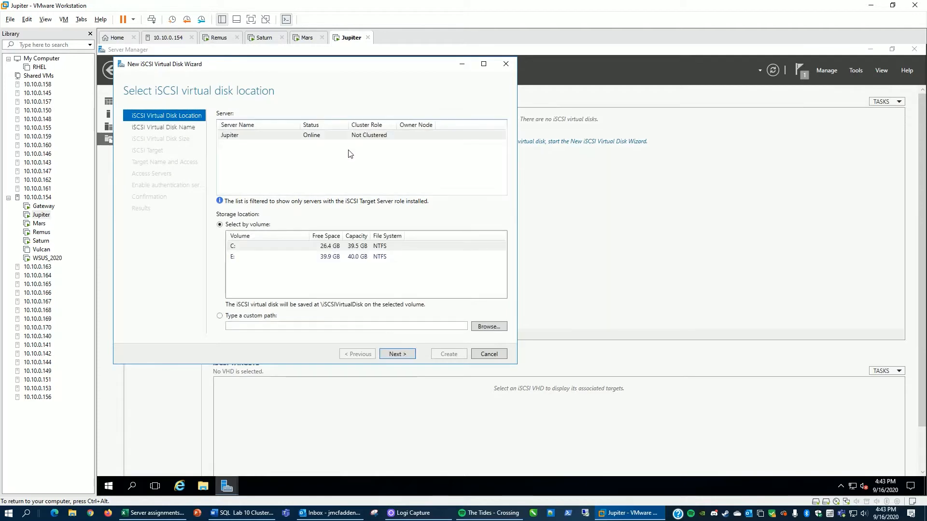
left_click(236, 258)
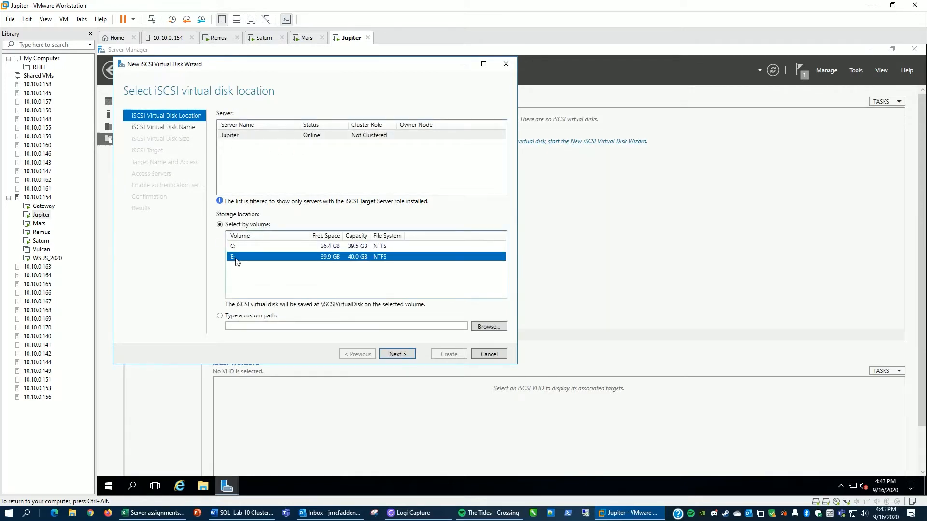
left_click(392, 354)
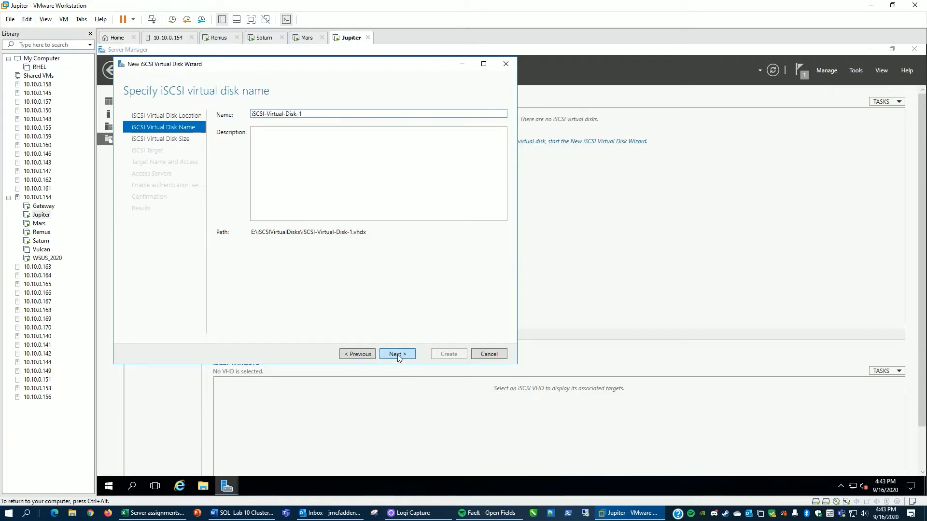
left_click(398, 354)
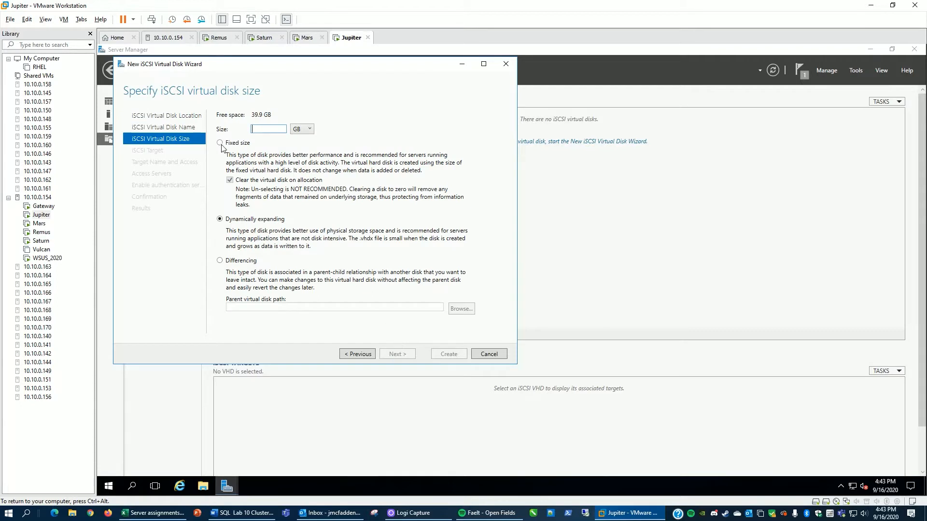
Step: Make the virtual disk 5 GB fixed size and assign it to a new iSCSI target named iSCSI-Target
type("5")
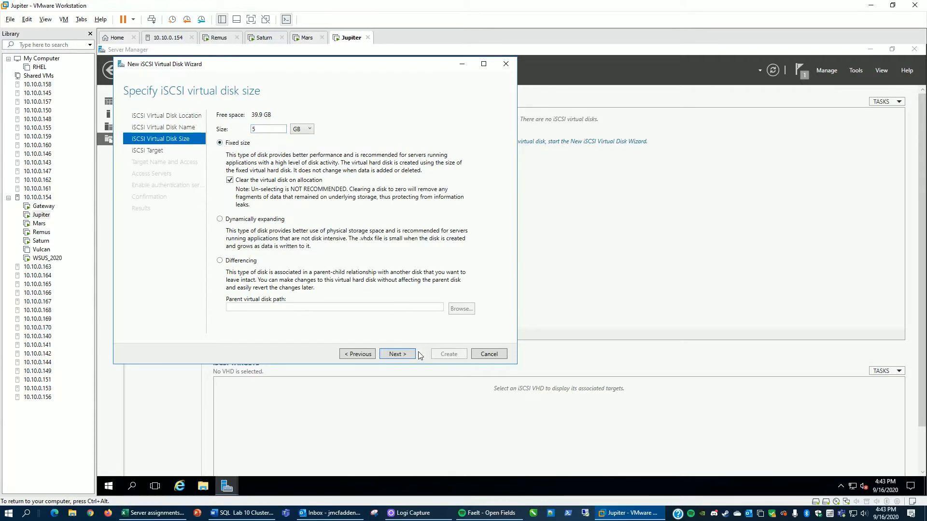
left_click(400, 356)
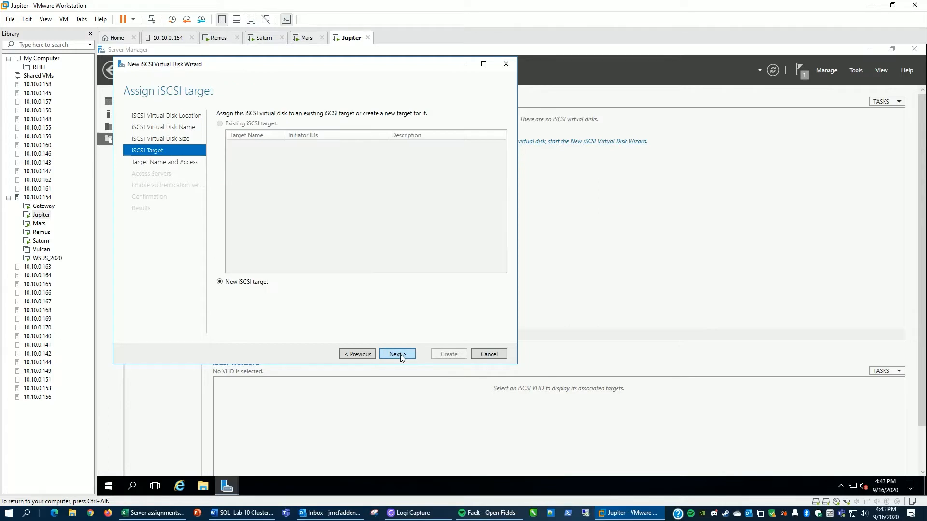
left_click(399, 355)
type("iSCSI")
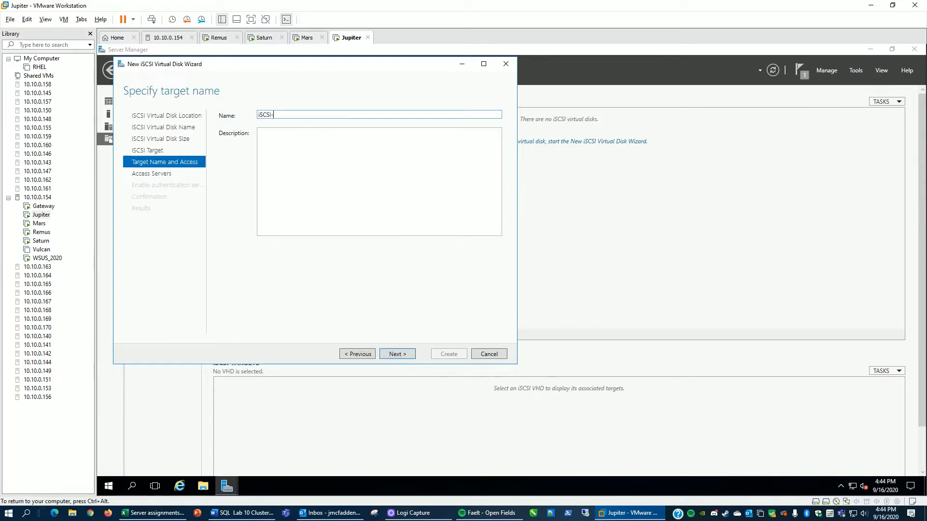
type("-Target")
left_click(398, 355)
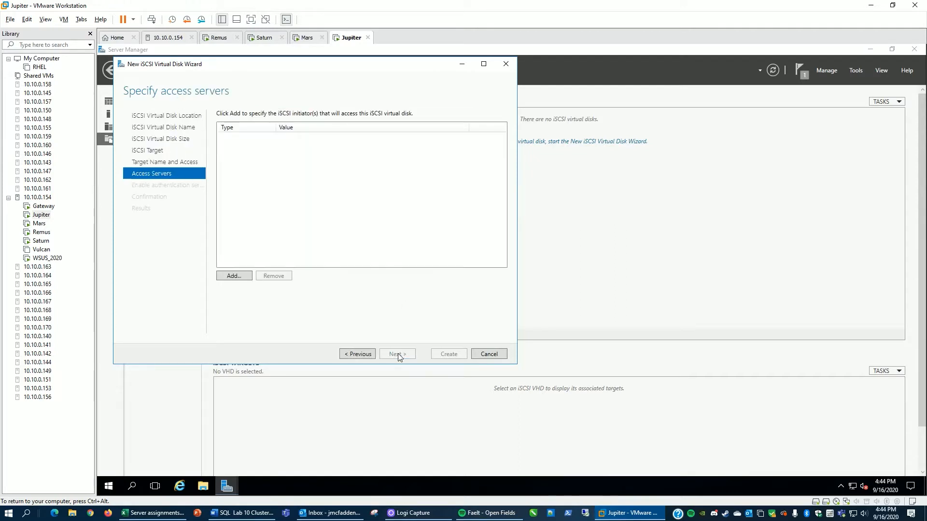
Step: Add an access server initiator identified by IP address 192.168.79.77
left_click(239, 277)
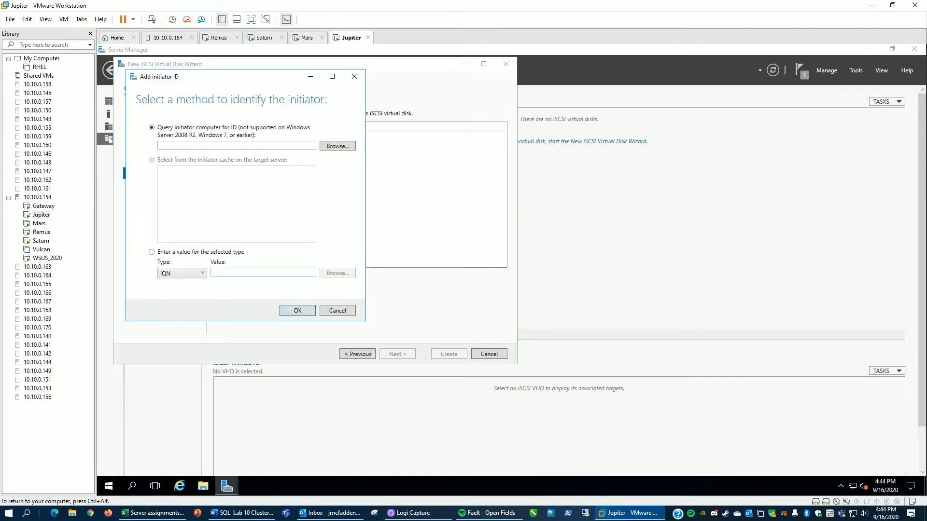
left_click(152, 252)
left_click(176, 274)
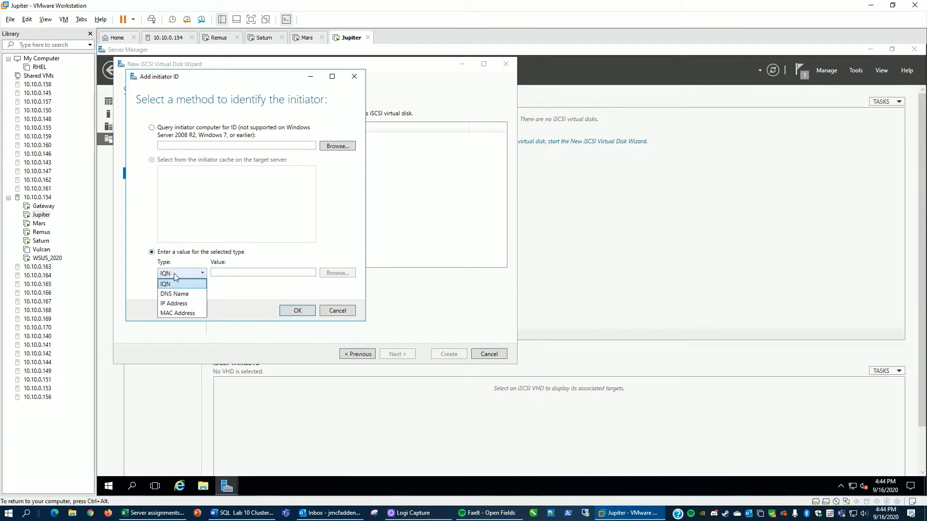
left_click(186, 304)
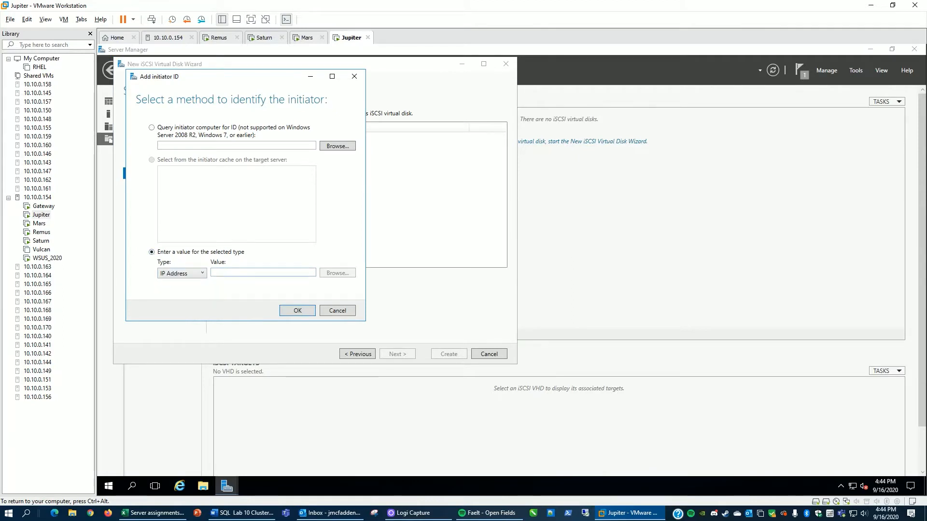
left_click(249, 269)
type("19")
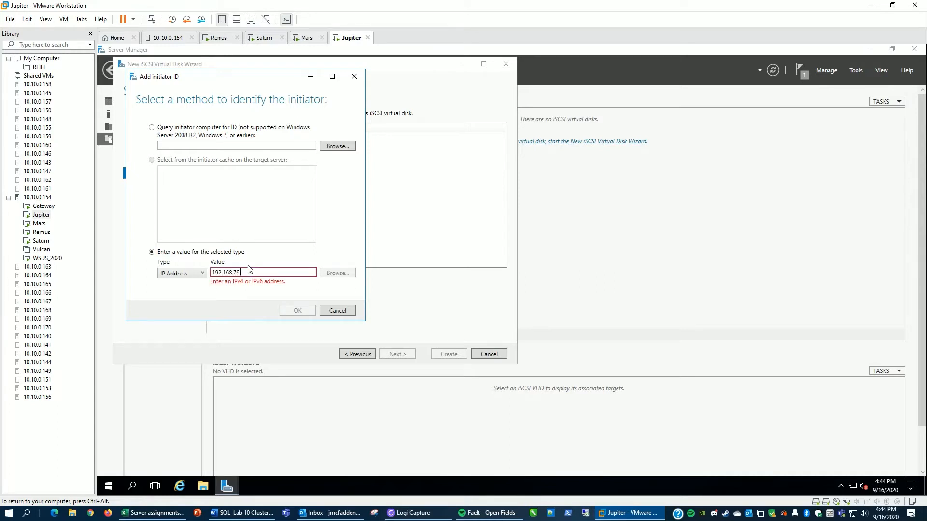
type("2.168.79.77")
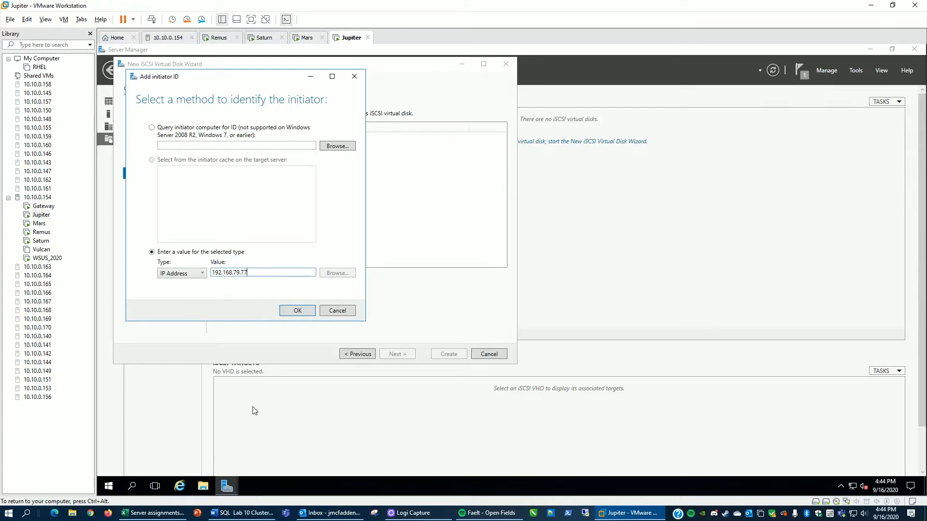
left_click(297, 311)
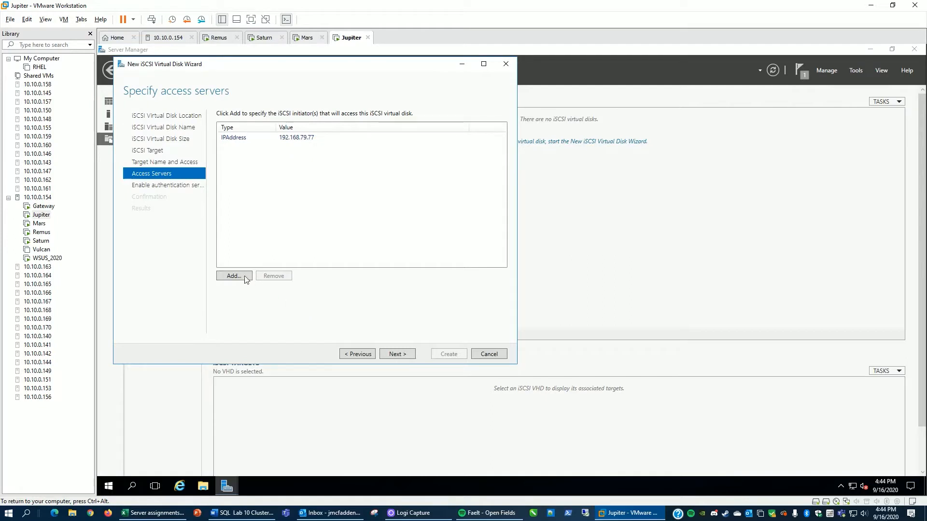
Step: Add a second access server initiator identified by IP address 192.168.79.55
left_click(232, 276)
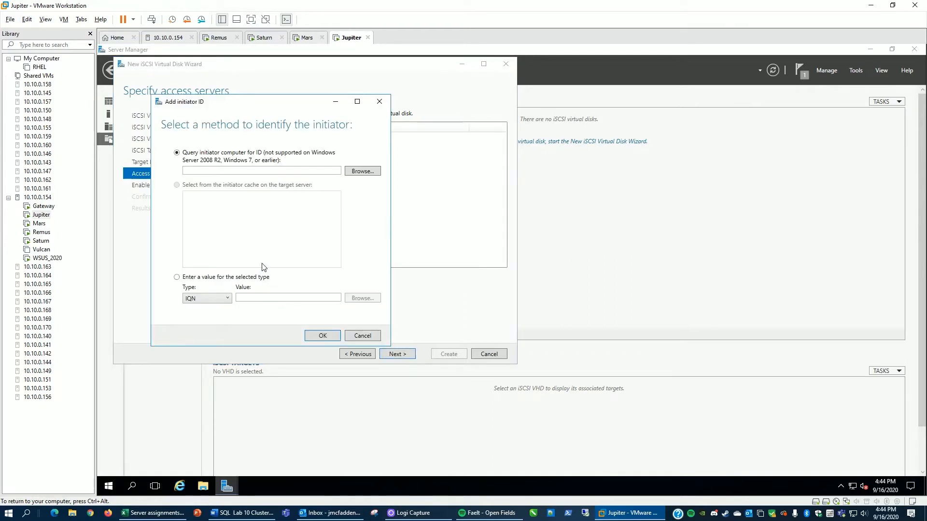
left_click(177, 278)
left_click(203, 298)
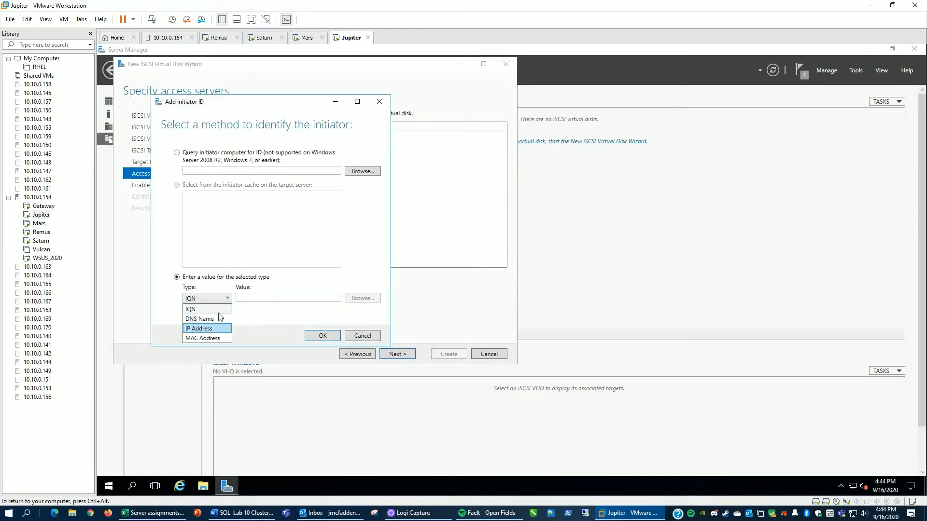
left_click(212, 328)
type("192")
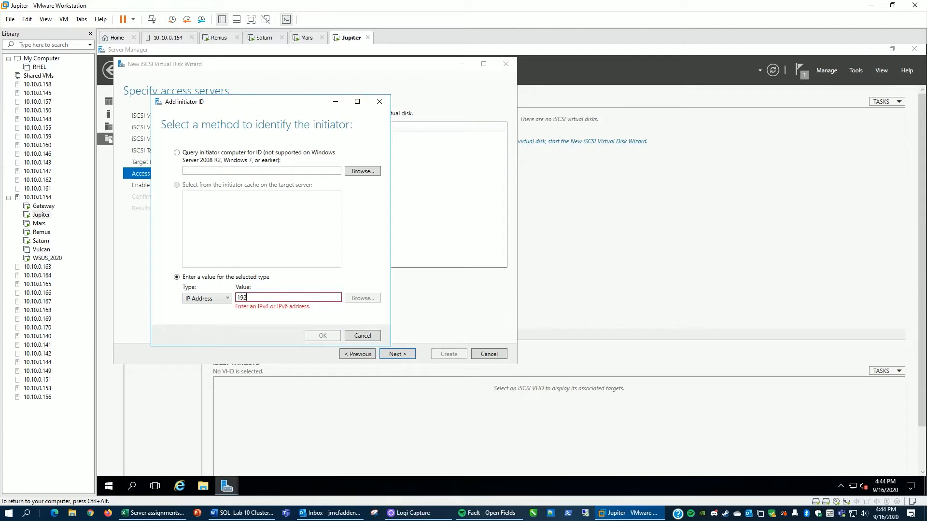
type(".168.79.55")
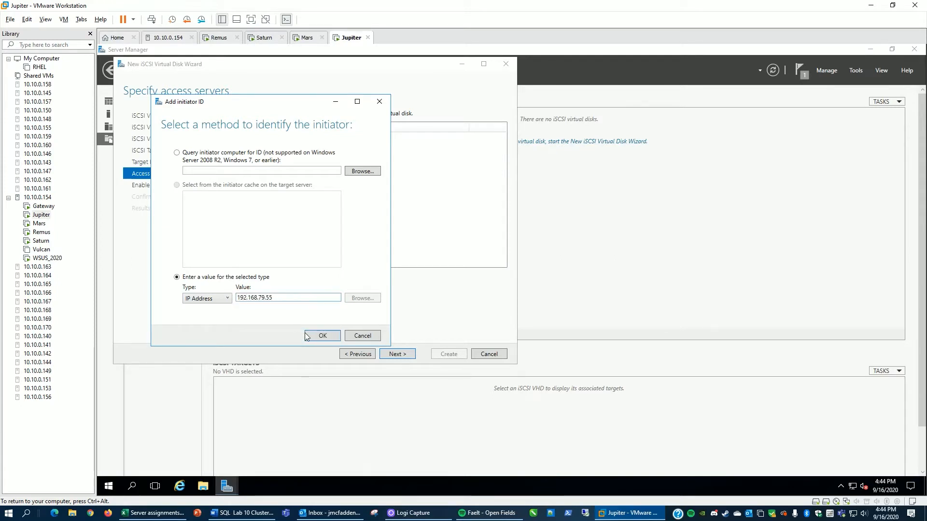
left_click(321, 335)
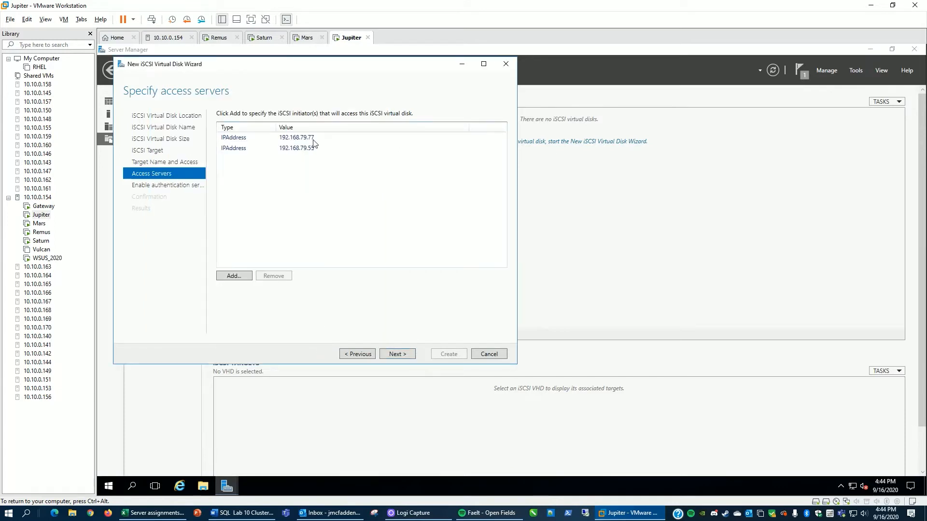
Step: Skip CHAP authentication, create the iSCSI virtual disk and close the wizard
left_click(397, 356)
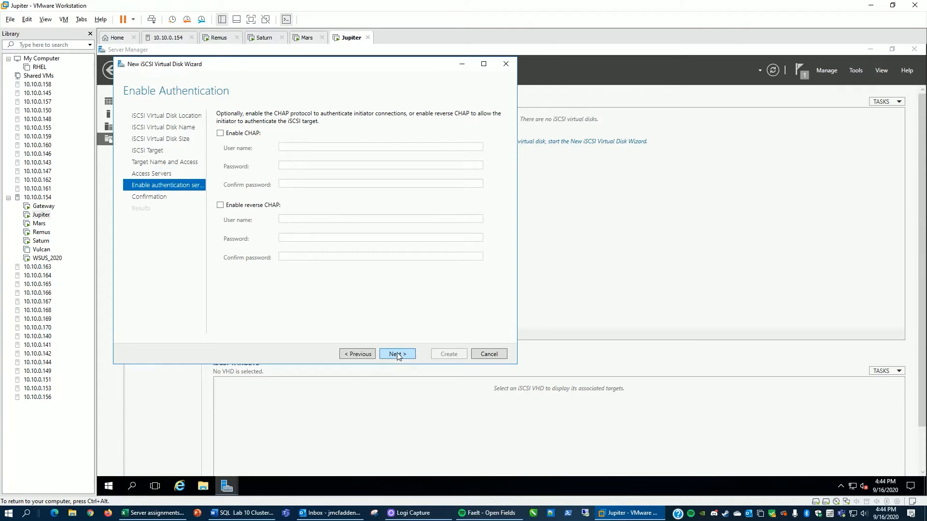
left_click(397, 354)
left_click(451, 355)
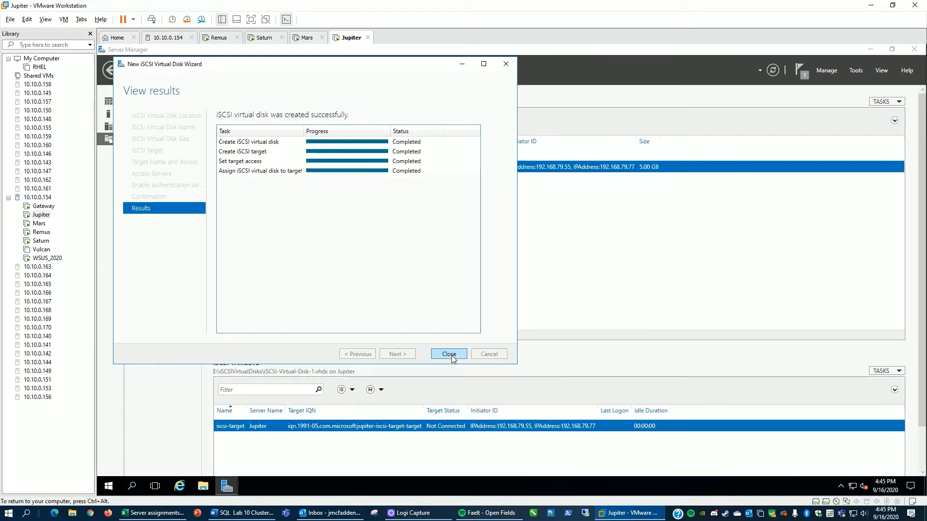
left_click(448, 355)
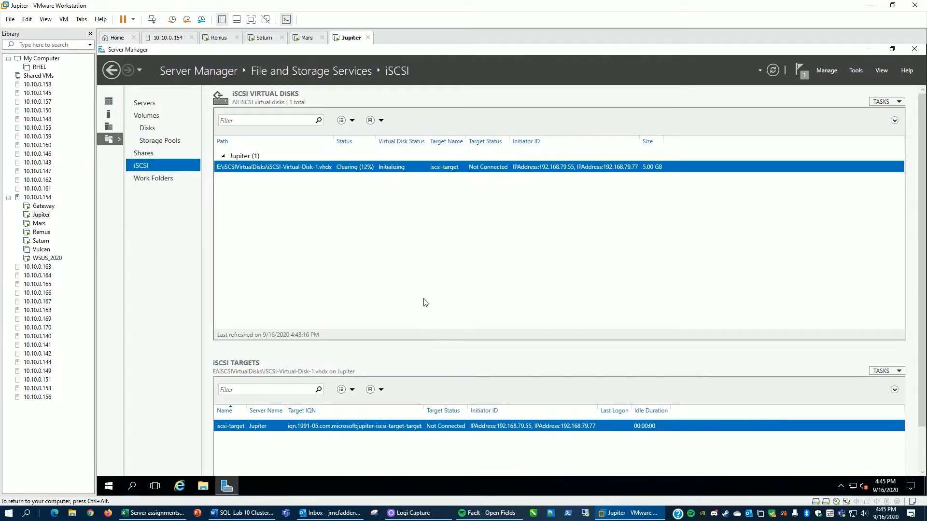
Step: Start another new iSCSI virtual disk on volume E, keeping the default name
left_click(883, 101)
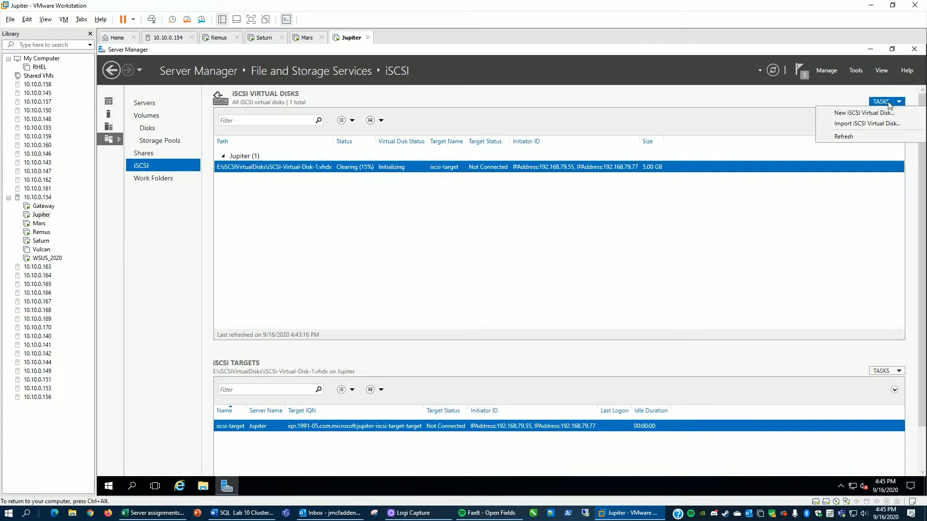
left_click(877, 115)
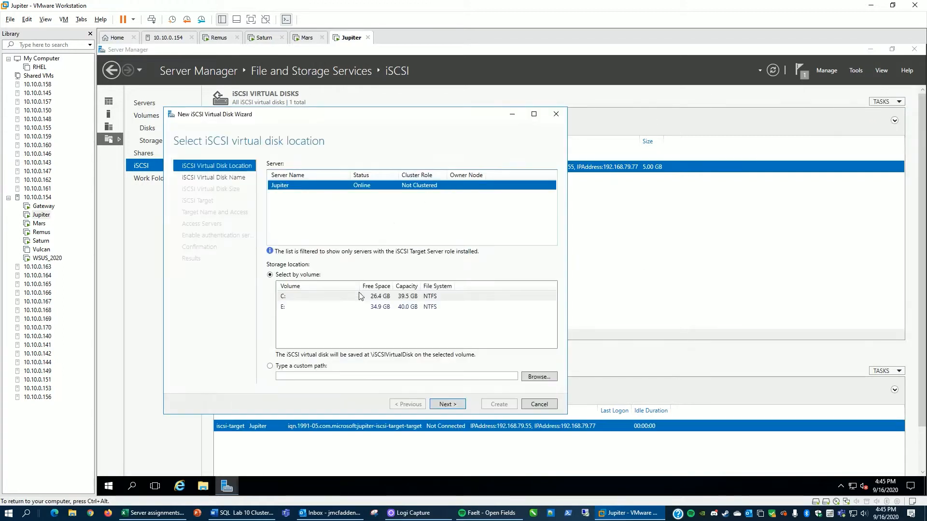
left_click(332, 307)
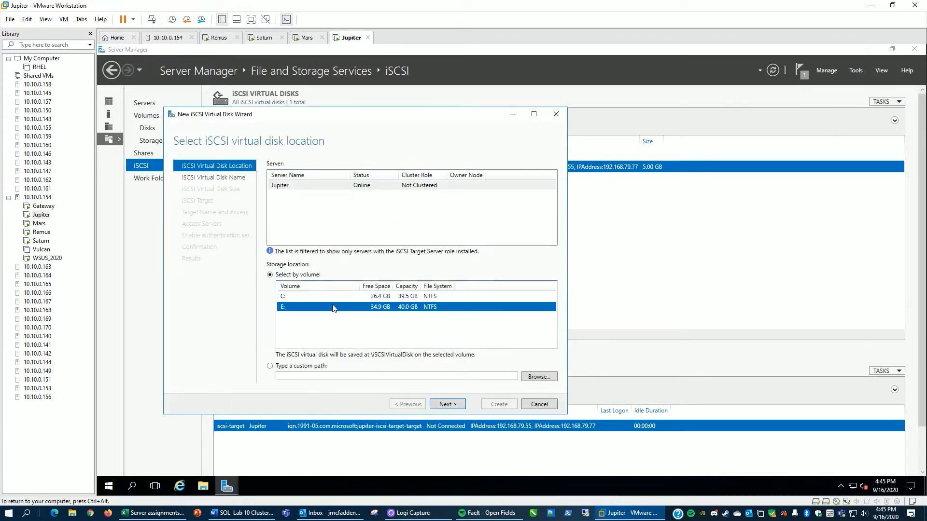
left_click(446, 406)
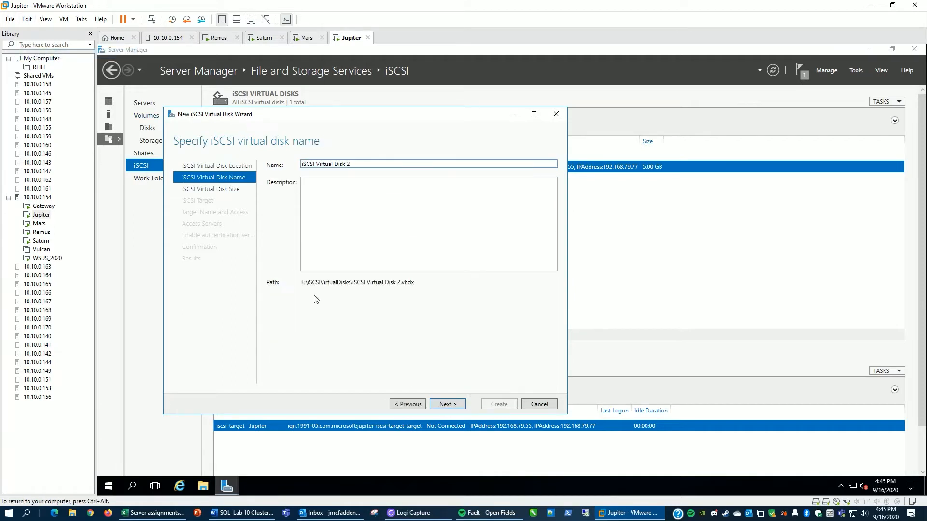
left_click(452, 407)
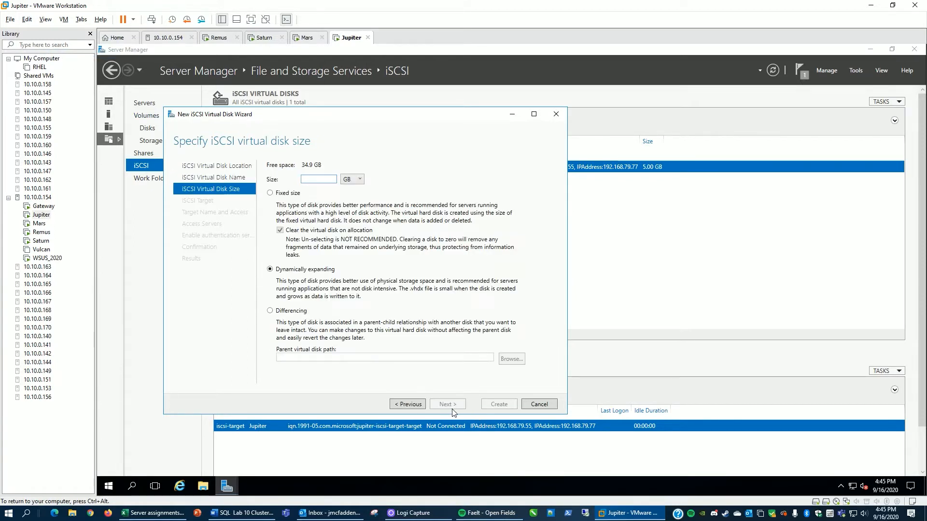
Step: Make the second disk 10 GB fixed size, assign it to the existing iscsi-target, create it and close the wizard
type("10")
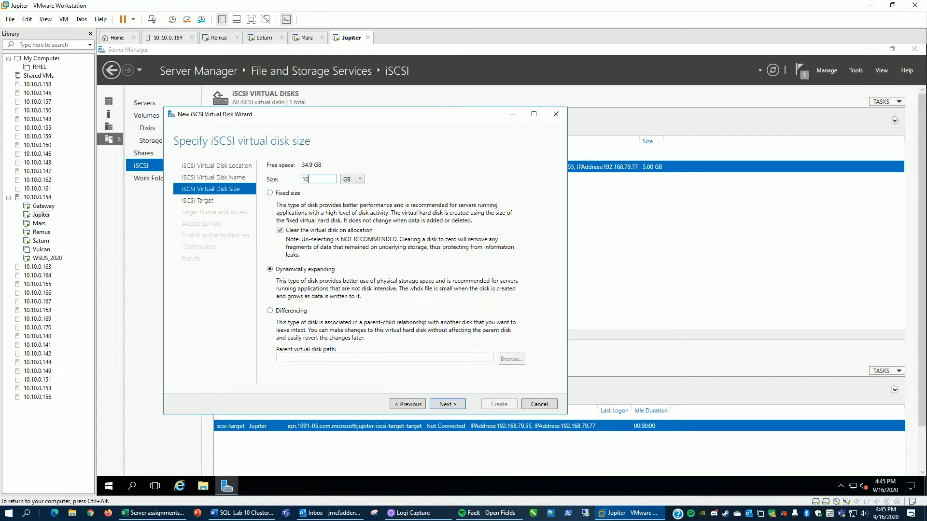
left_click(293, 193)
left_click(448, 405)
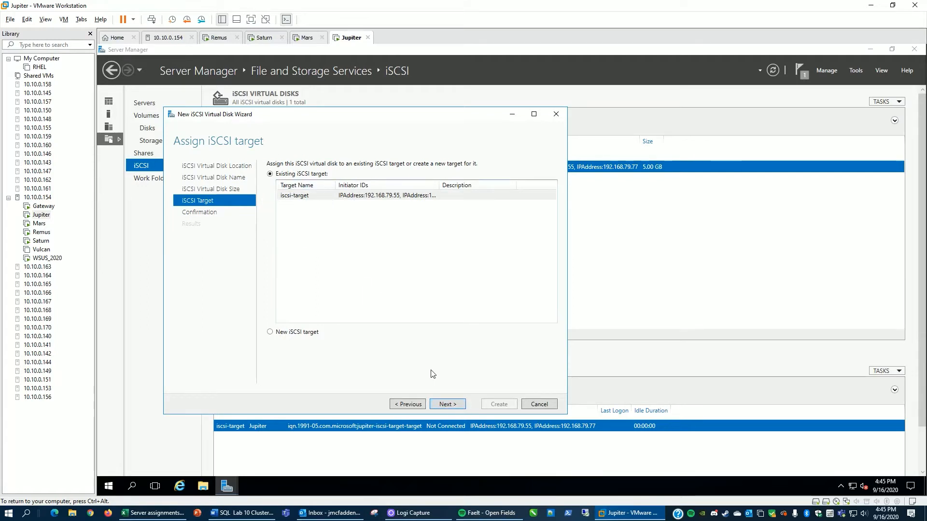
left_click(447, 405)
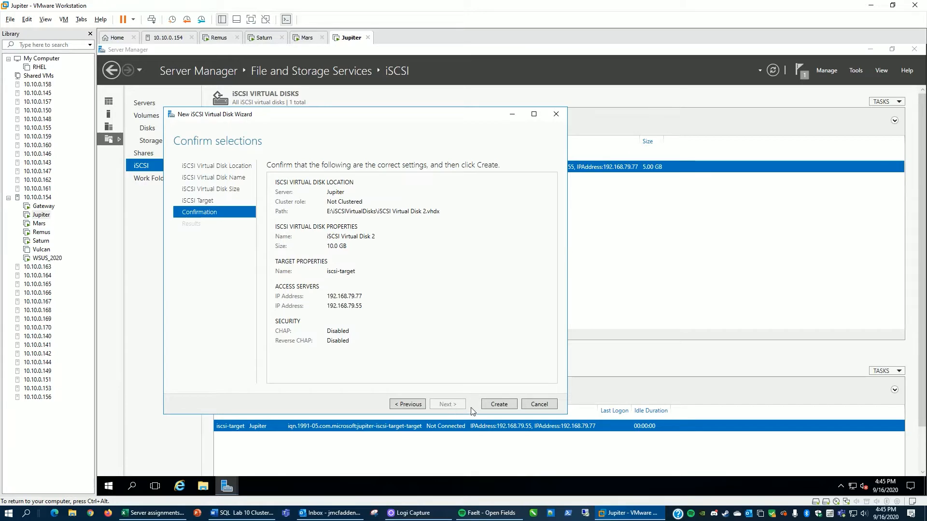
left_click(499, 407)
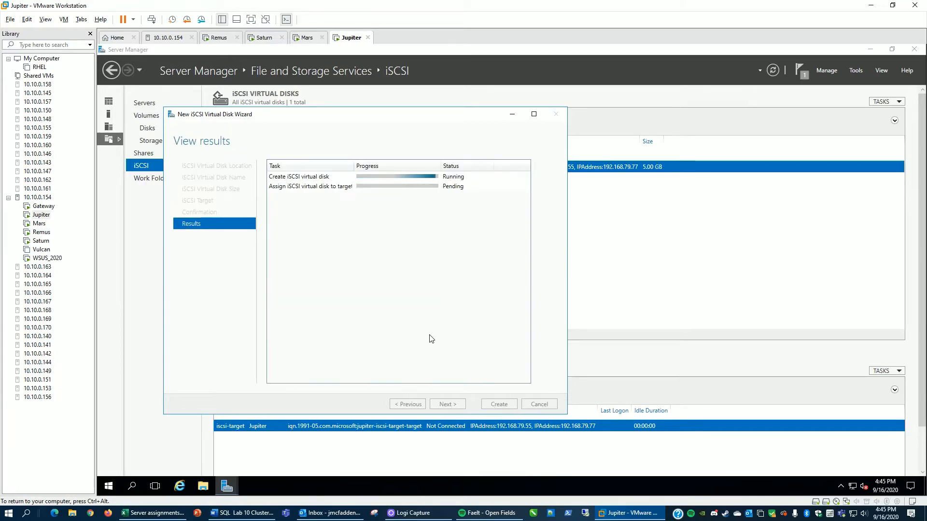
left_click(500, 405)
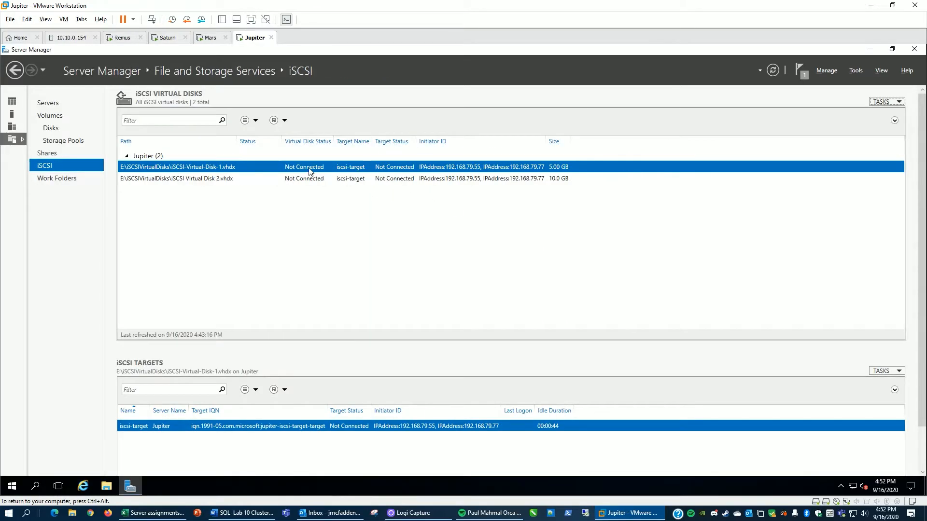
Step: Switch to Remus, open the iSCSI Initiator and agree to start the Microsoft iSCSI service
left_click(119, 38)
double_click(133, 50)
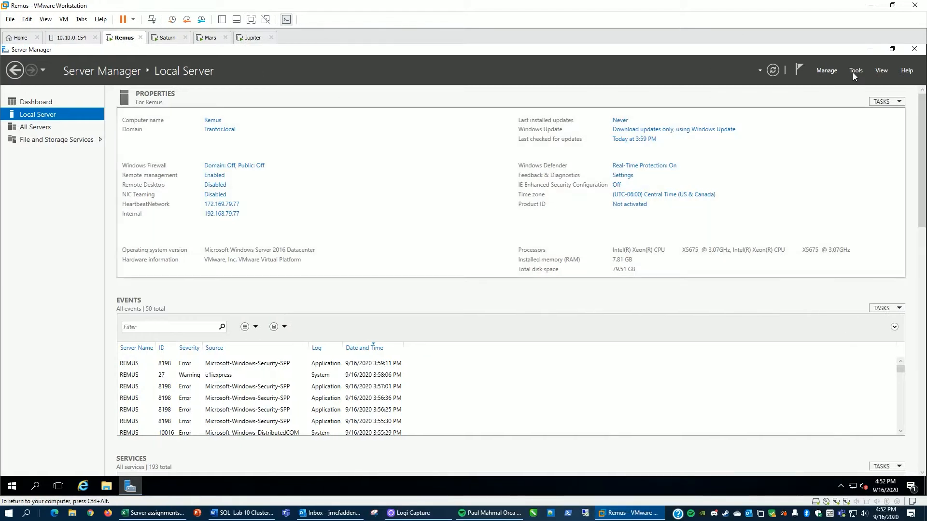
left_click(853, 72)
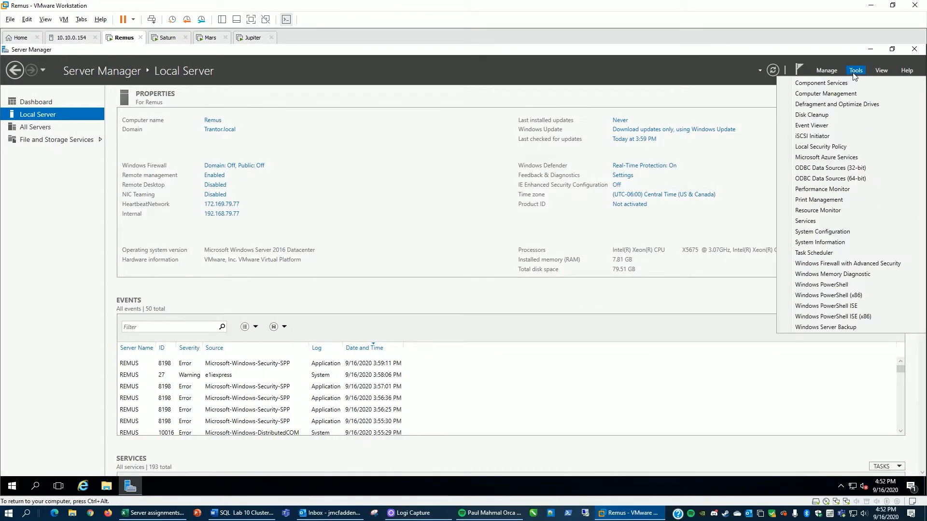
left_click(813, 137)
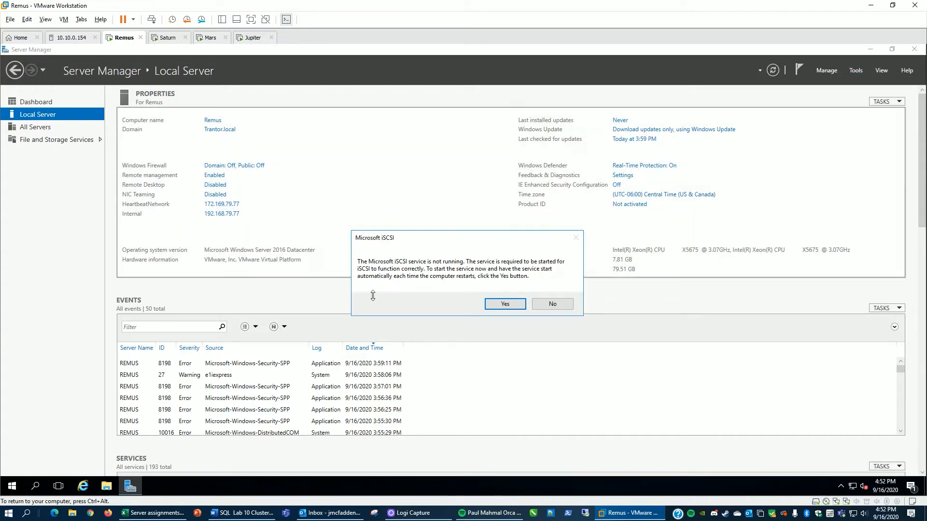
left_click(502, 304)
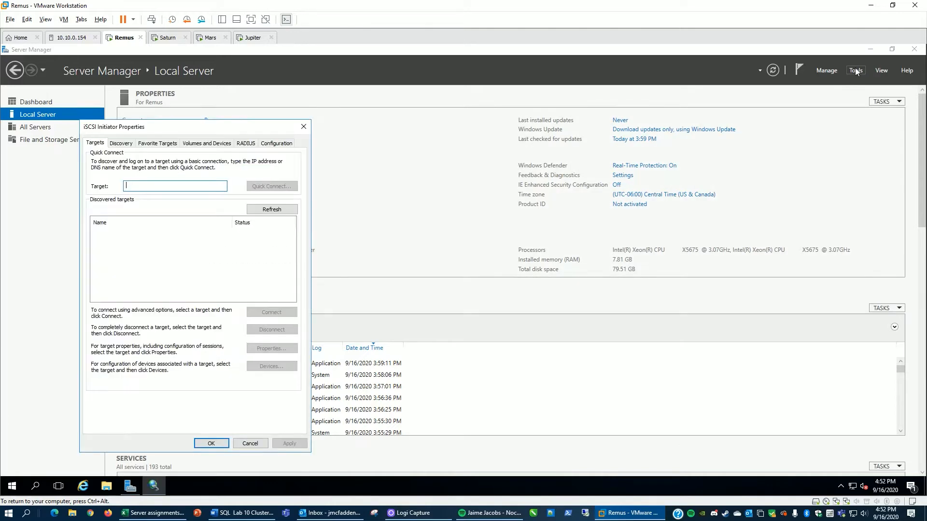
Step: Quick Connect Remus's initiator to the target at 192.168.79.120
left_click_drag(195, 128, 528, 123)
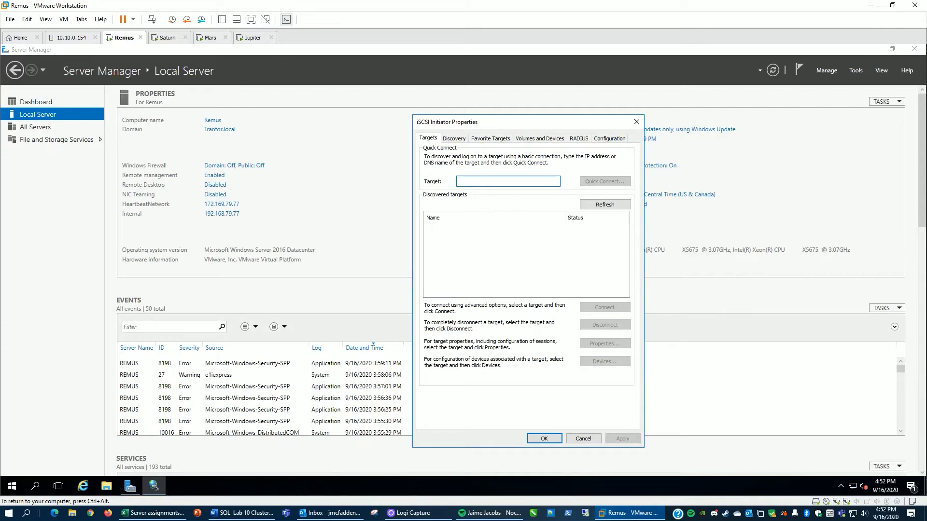
type("192.168.")
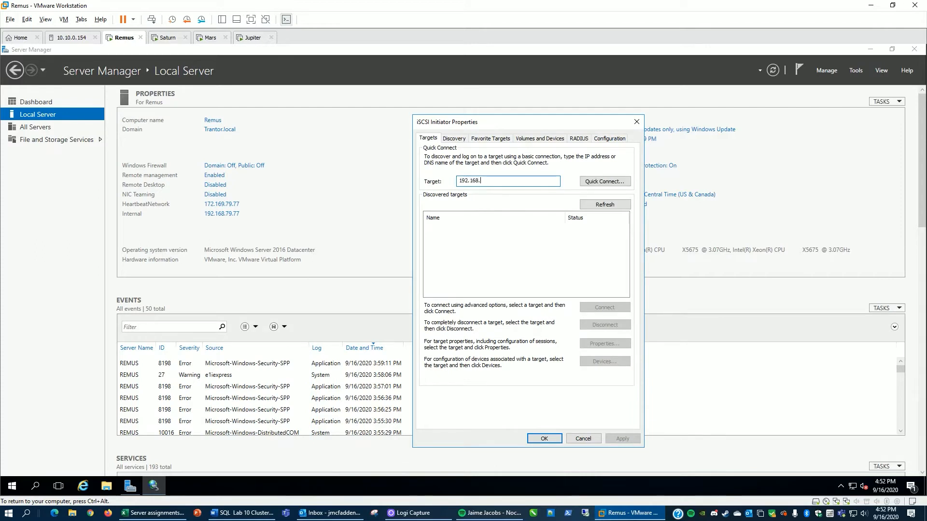
type("79.120")
key("ctrl+alt")
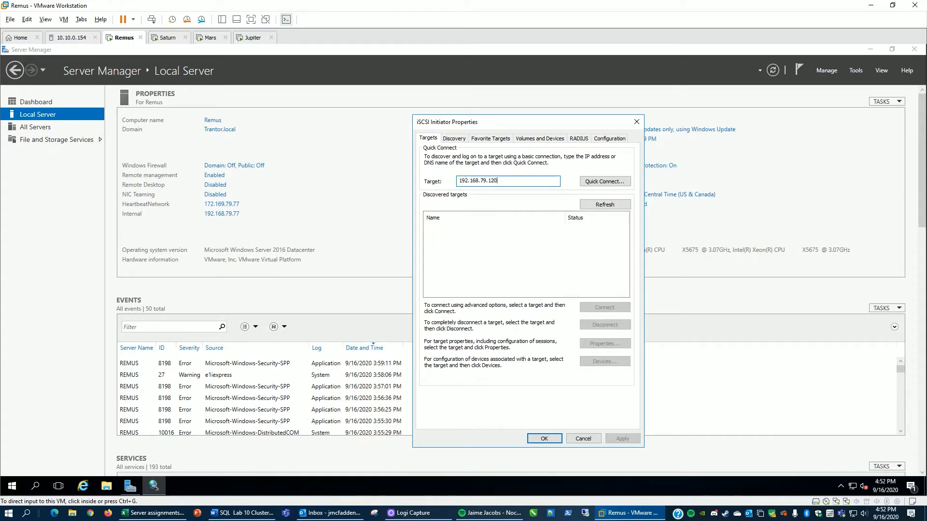
left_click(606, 181)
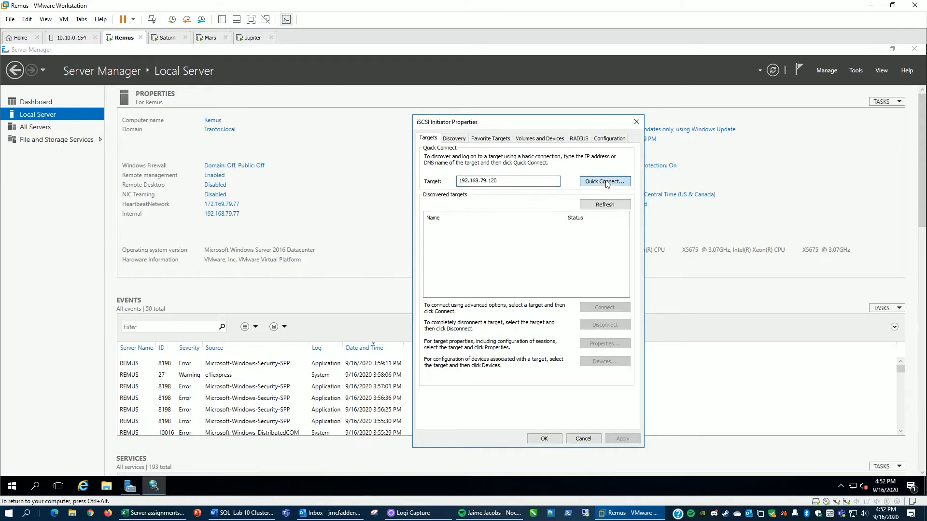
left_click(563, 362)
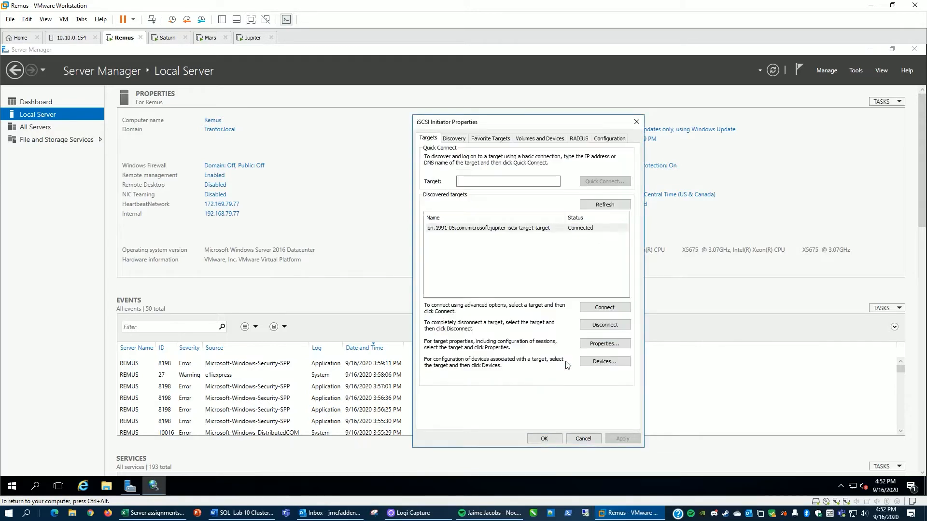
Step: Auto-configure all available iSCSI volumes and devices on Remus and close the initiator properties
left_click(536, 139)
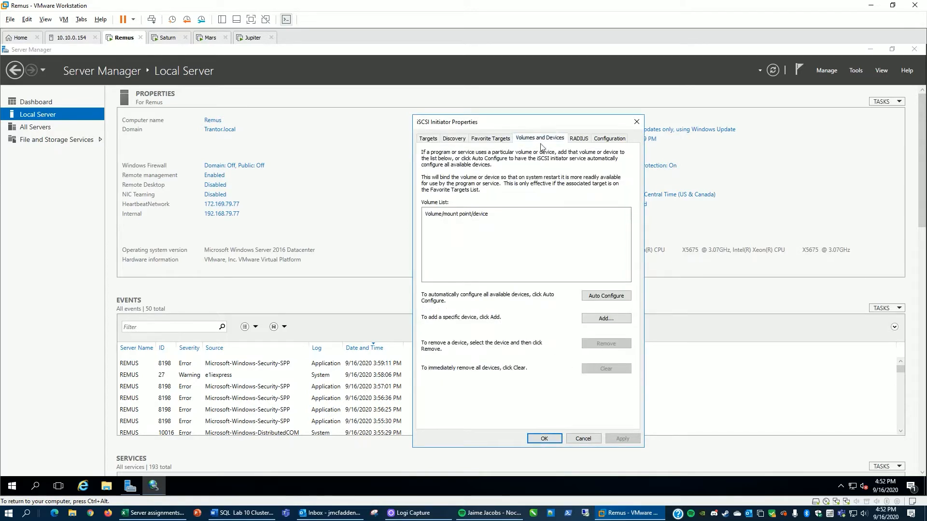
left_click(607, 297)
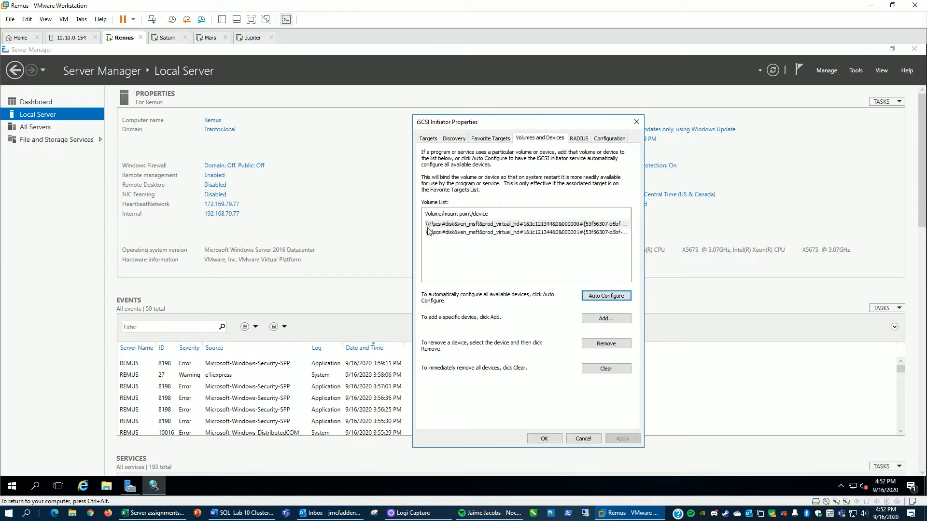
left_click(544, 438)
Step: Switch to Saturn, open the iSCSI Initiator and agree to start the Microsoft iSCSI service
left_click(166, 37)
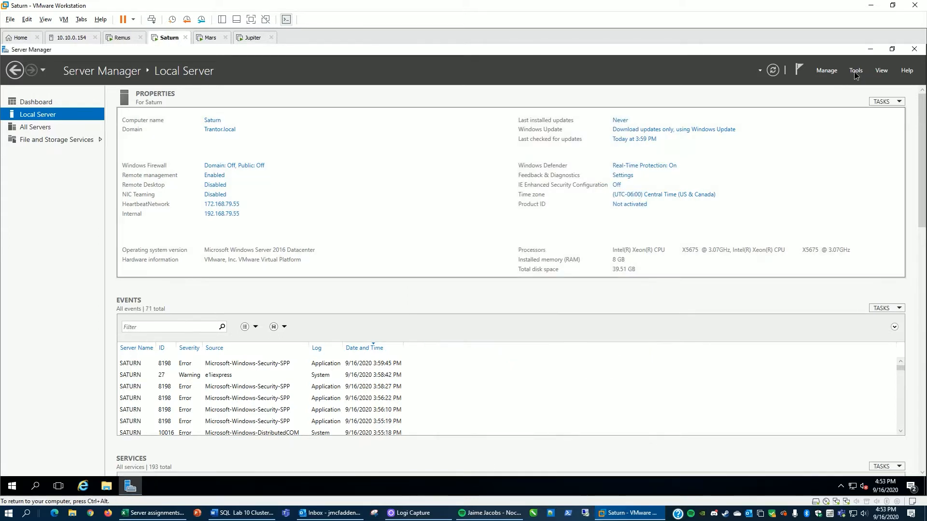
left_click(854, 72)
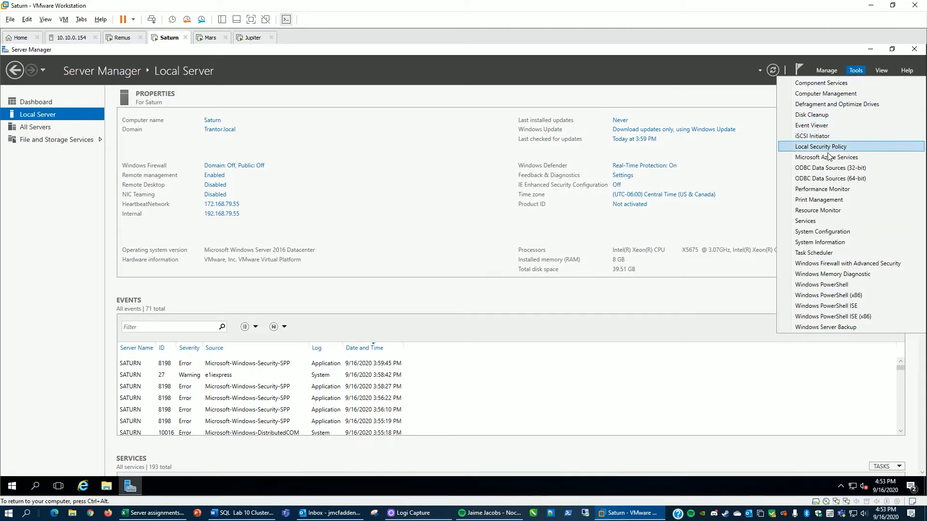
left_click(814, 137)
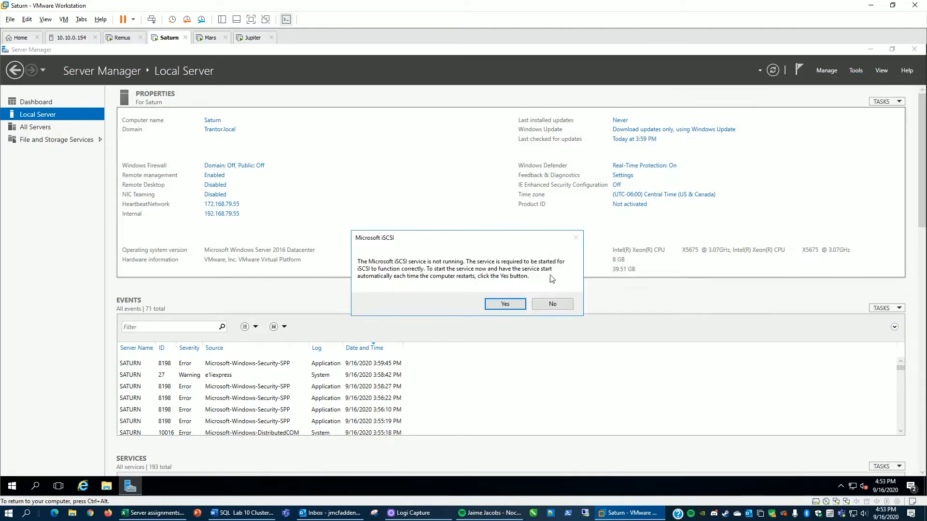
left_click(505, 305)
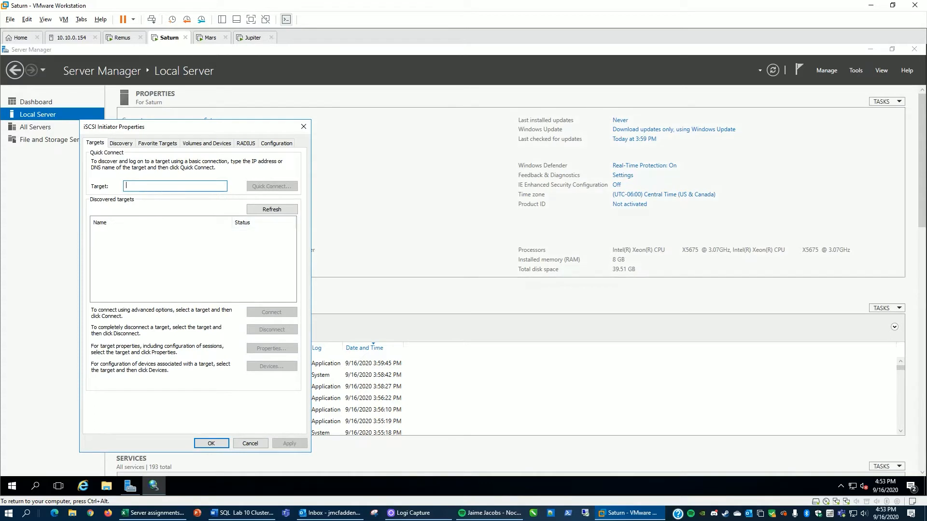
Step: Quick Connect Saturn to target 192.168.79.120, auto-configure its volumes and devices, and close the initiator properties
type("192.168.79.120")
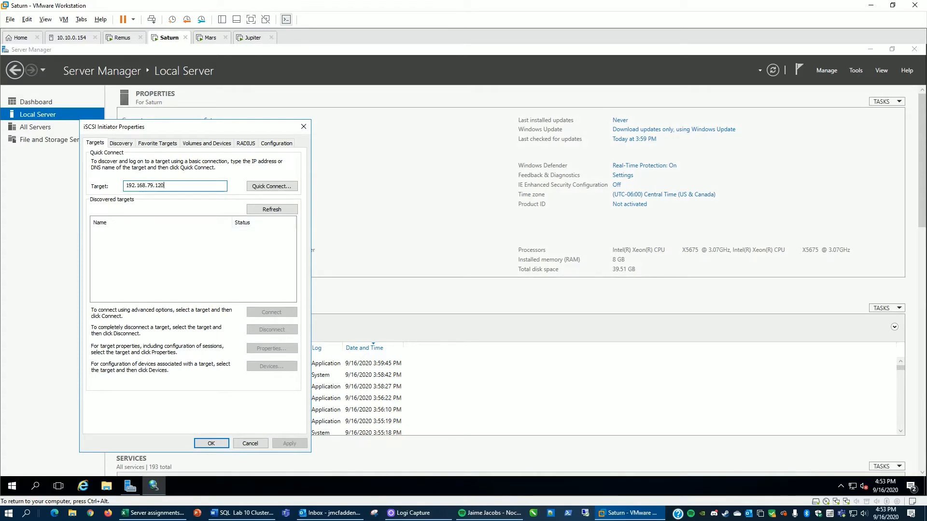
left_click(258, 186)
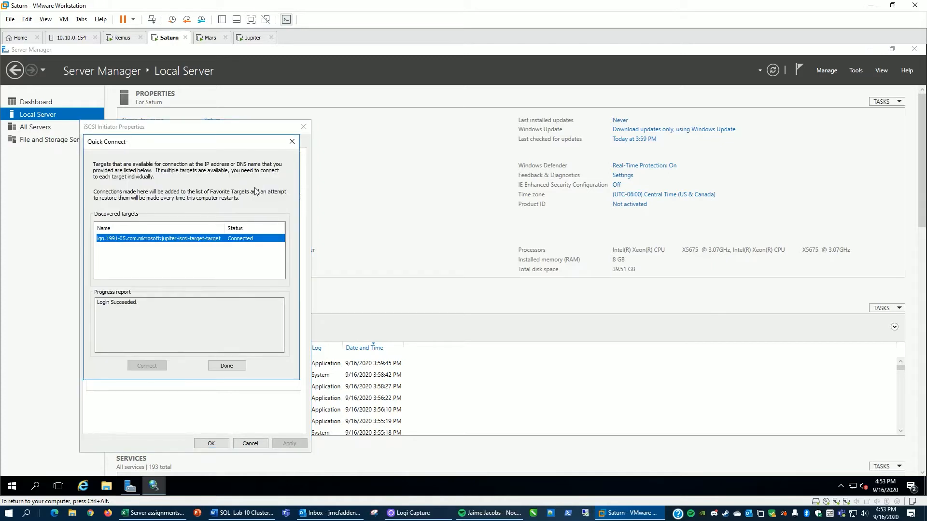
left_click(223, 368)
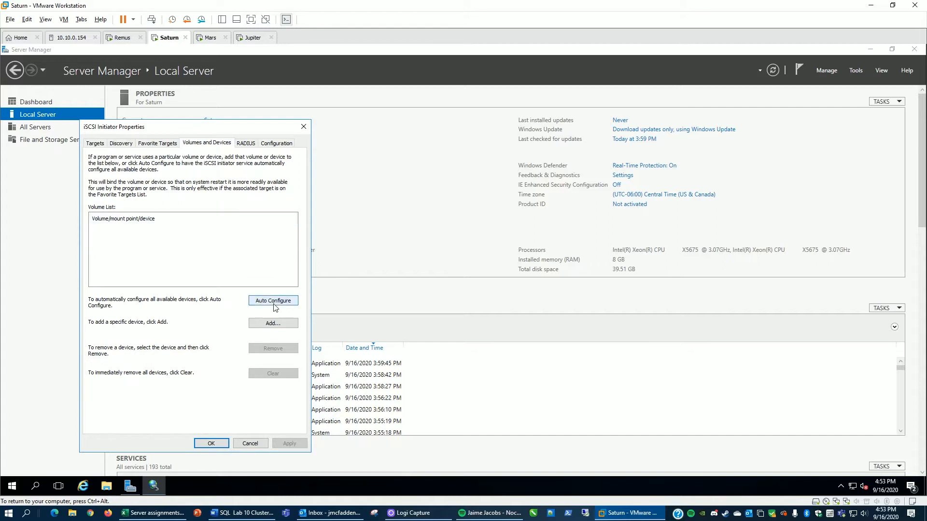
left_click(274, 305)
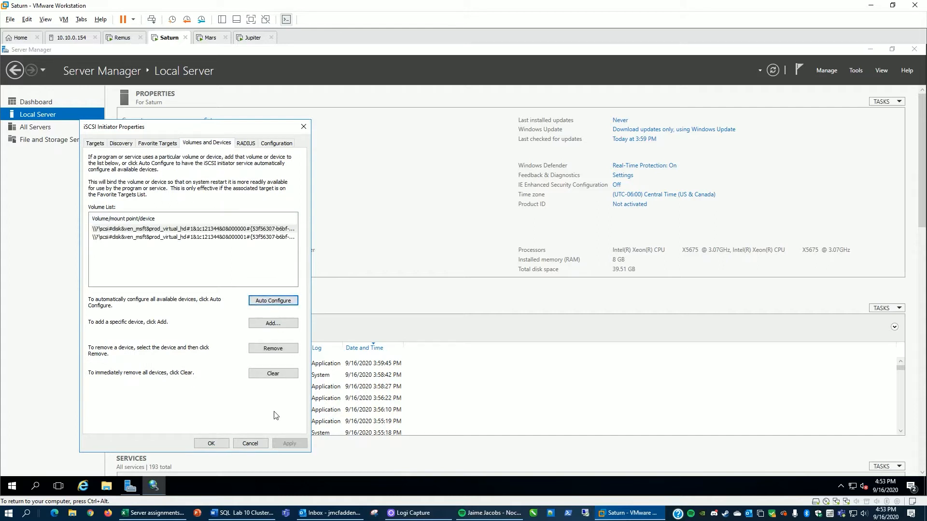
left_click(211, 443)
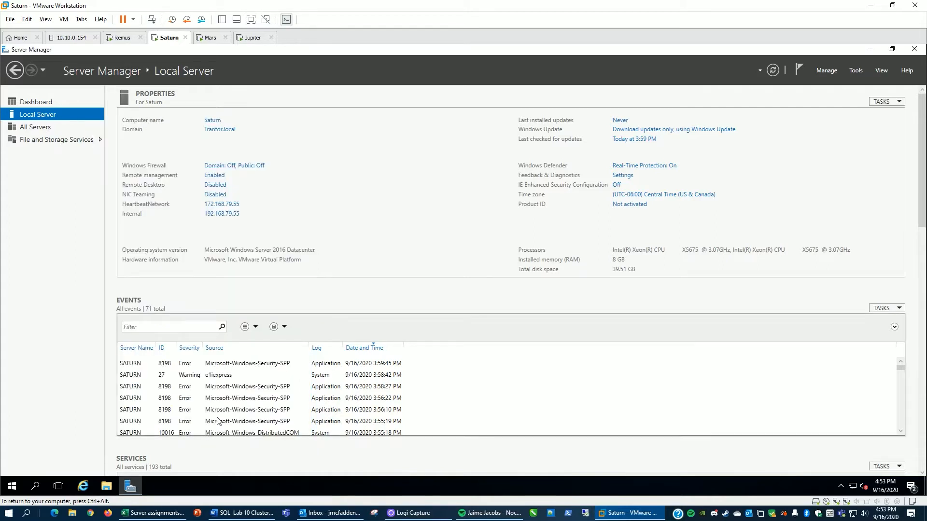
Step: Open Disk Management on Saturn, bring Disk 1 online and initialize it with MBR partition style
right_click(9, 490)
left_click(41, 309)
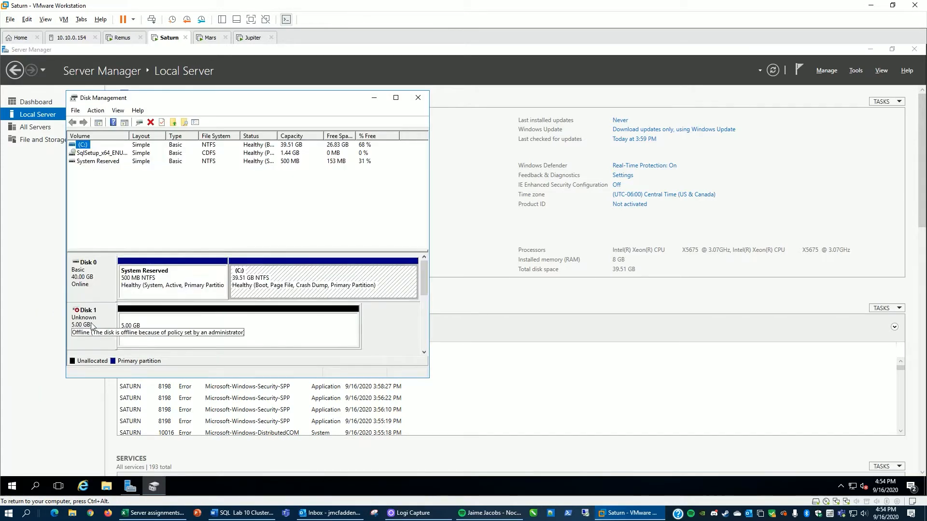
right_click(91, 325)
left_click(106, 330)
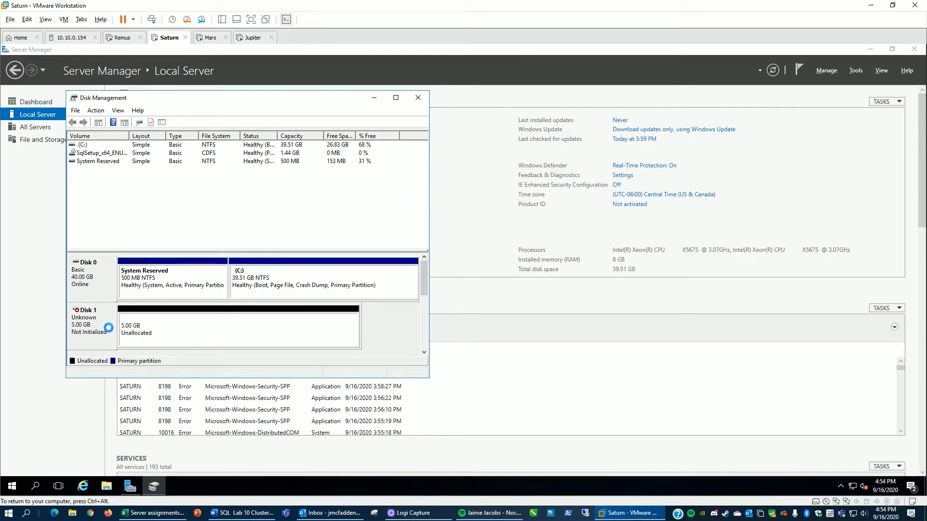
right_click(91, 328)
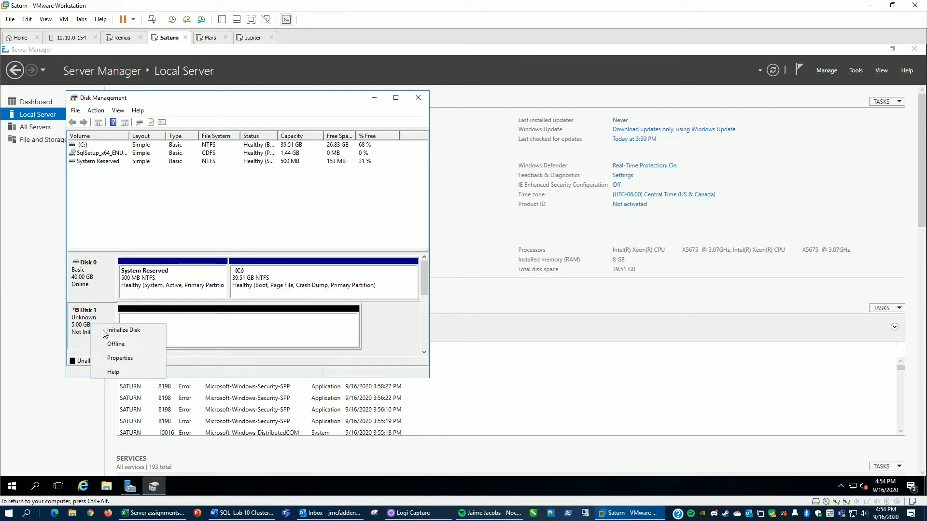
left_click(106, 331)
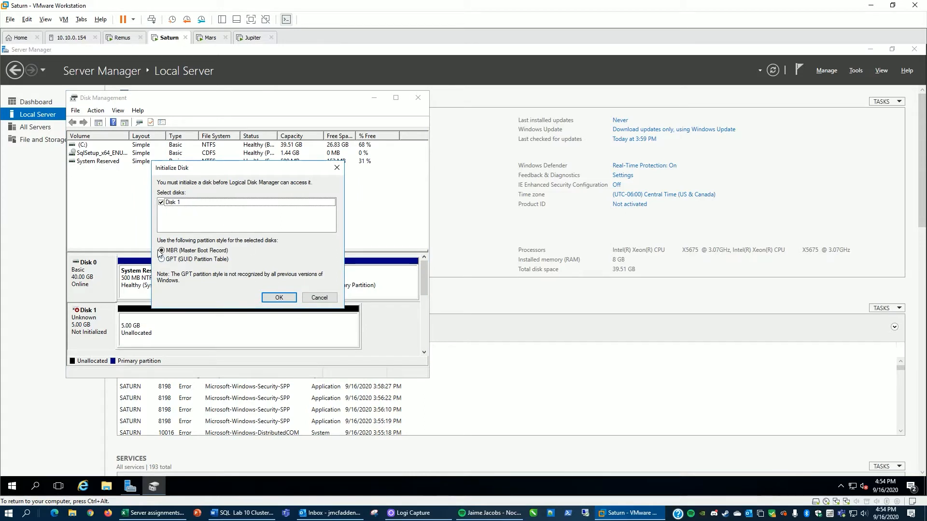
left_click(274, 297)
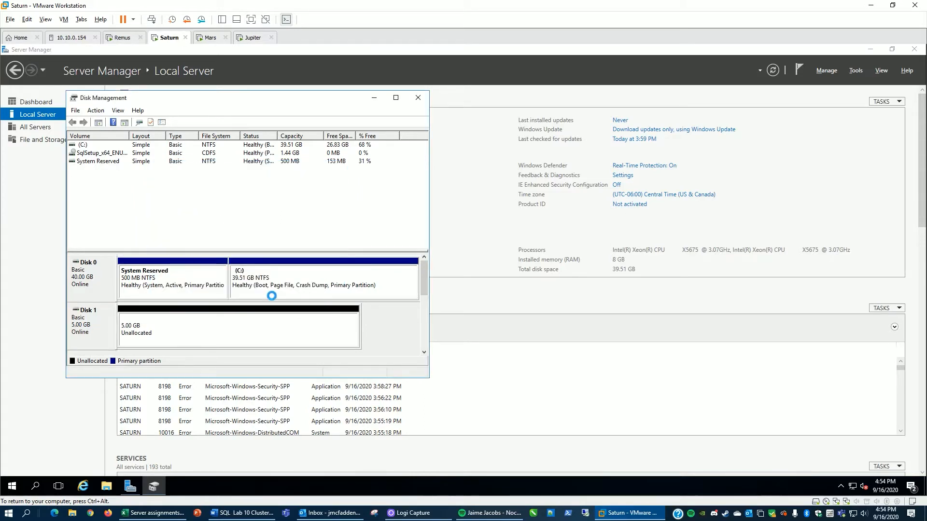
Step: Create a simple NTFS volume on Disk 1 with drive letter E and label ViSCSI, then close Disk Management
right_click(237, 326)
left_click(266, 333)
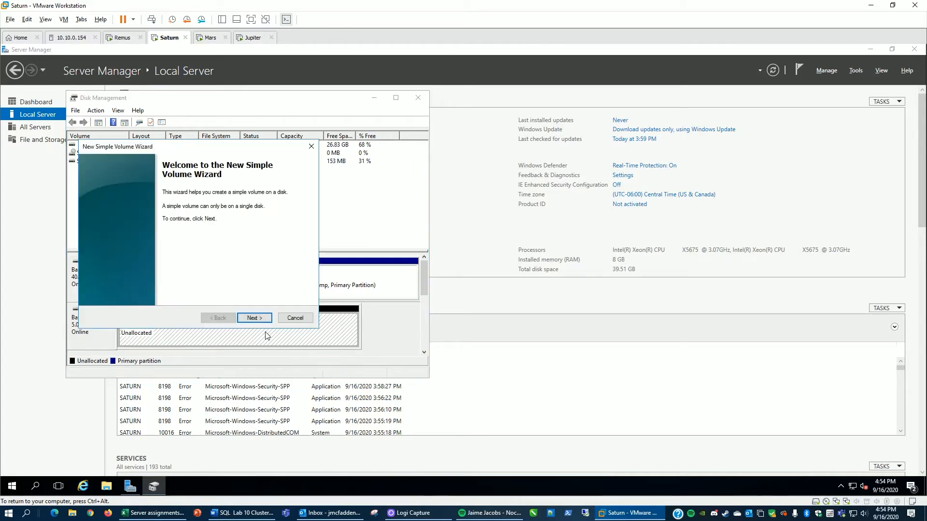
left_click(255, 319)
left_click(256, 321)
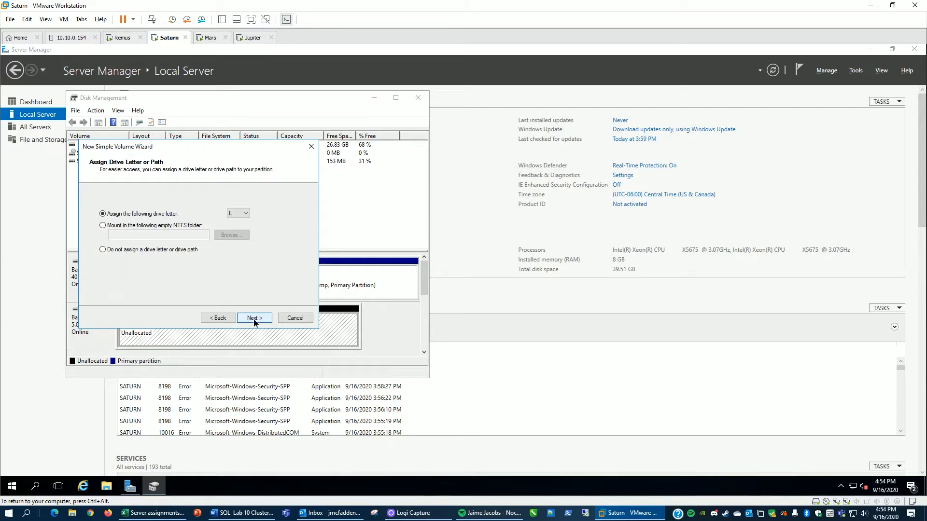
left_click(254, 319)
left_click_drag(216, 261, 183, 263)
key("BackSpace")
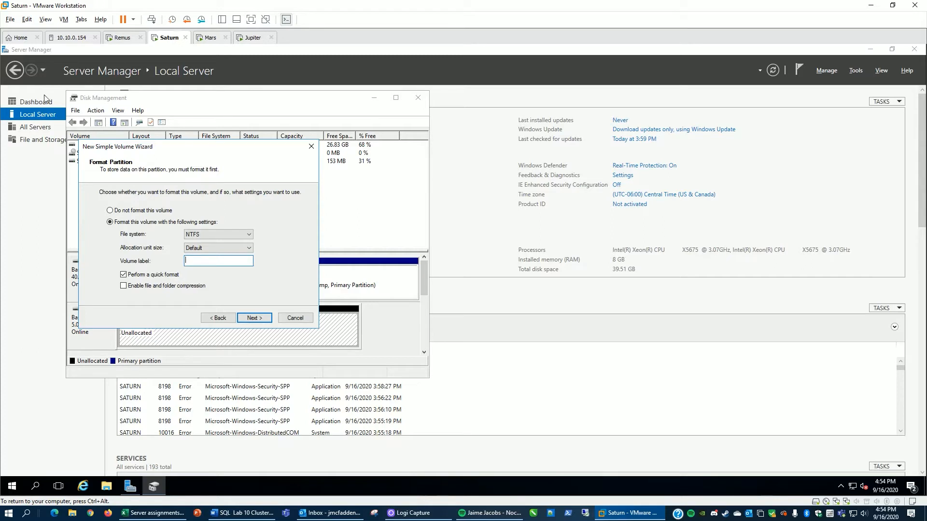
left_click(27, 20)
left_click(39, 55)
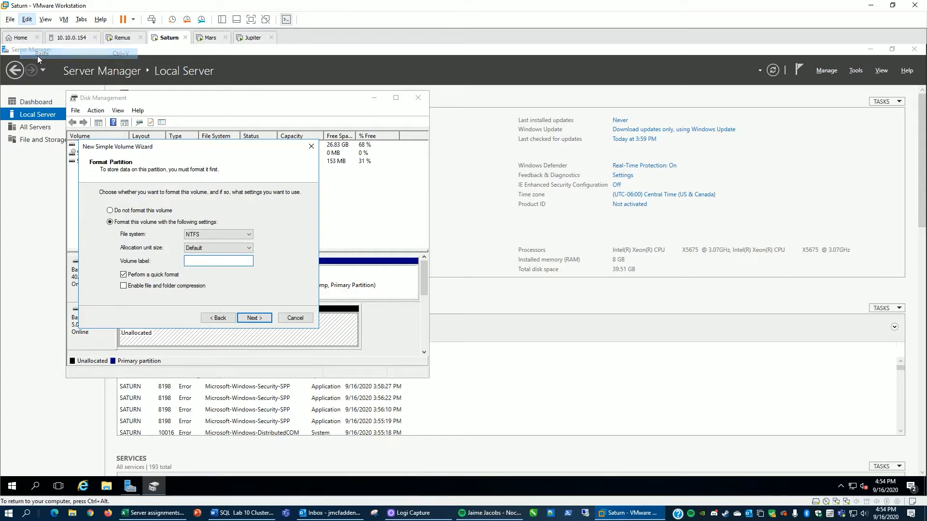
left_click(248, 319)
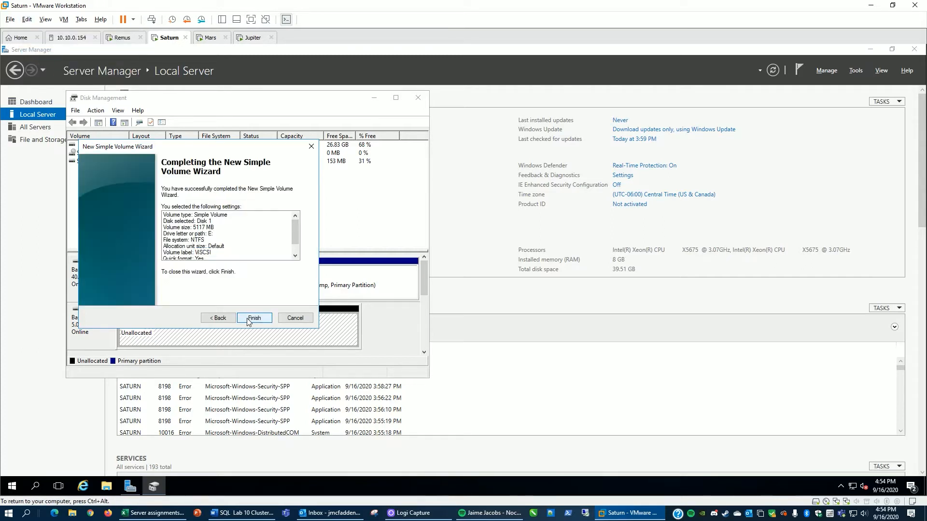
left_click(253, 318)
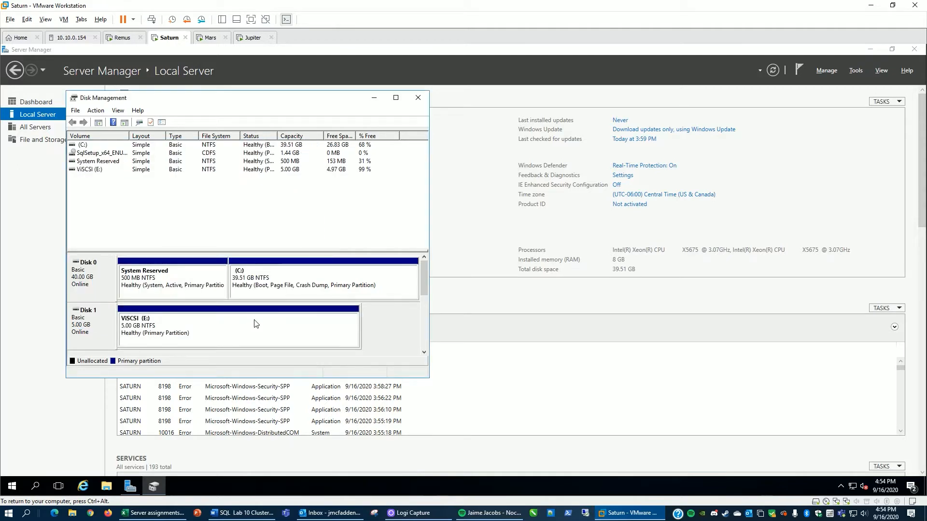
left_click(418, 98)
Step: Switch to the Remus virtual machine and open Disk Management
left_click(129, 38)
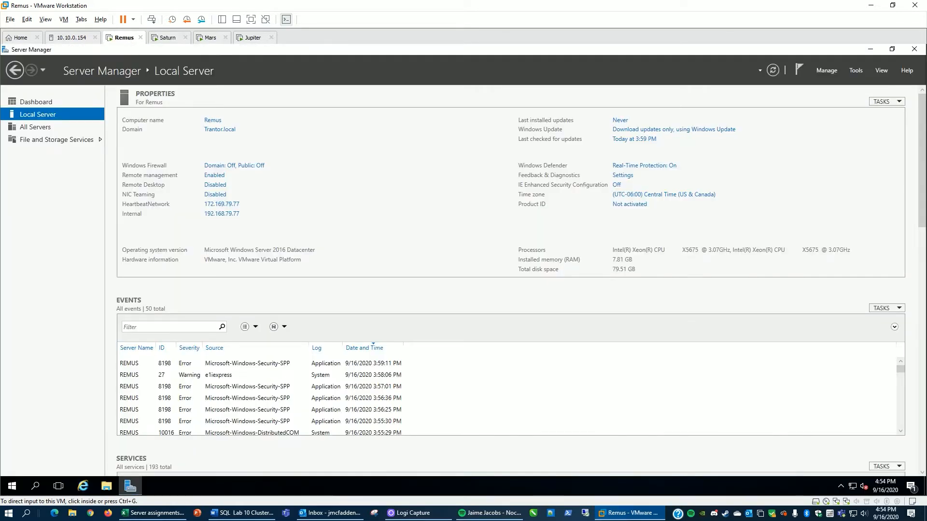
right_click(10, 489)
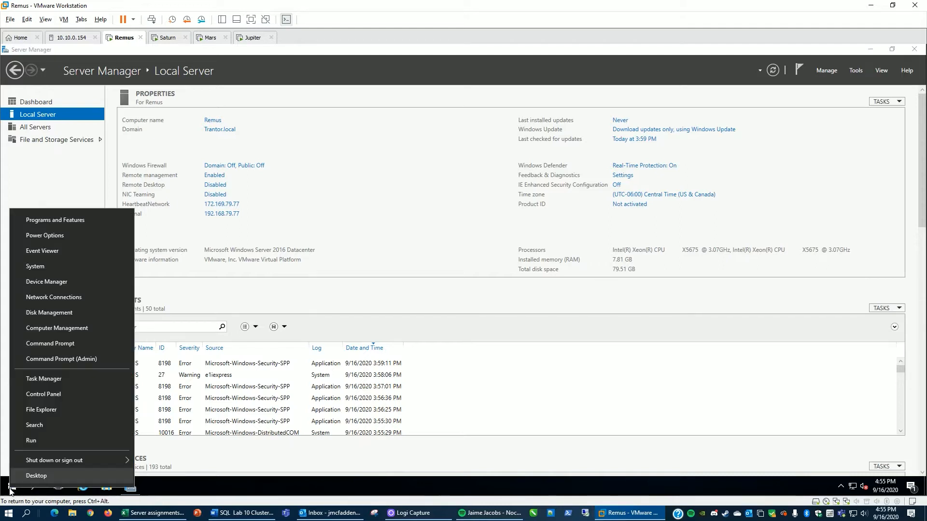
left_click(49, 314)
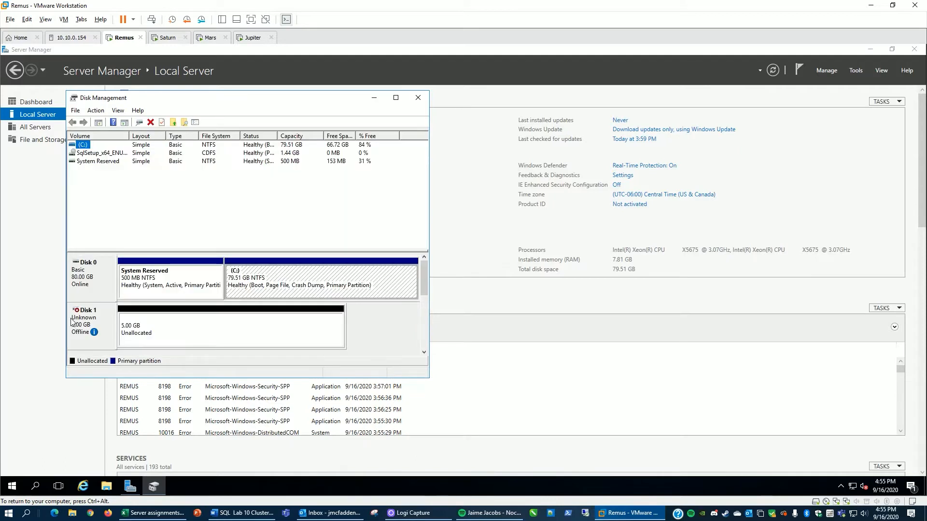
right_click(85, 320)
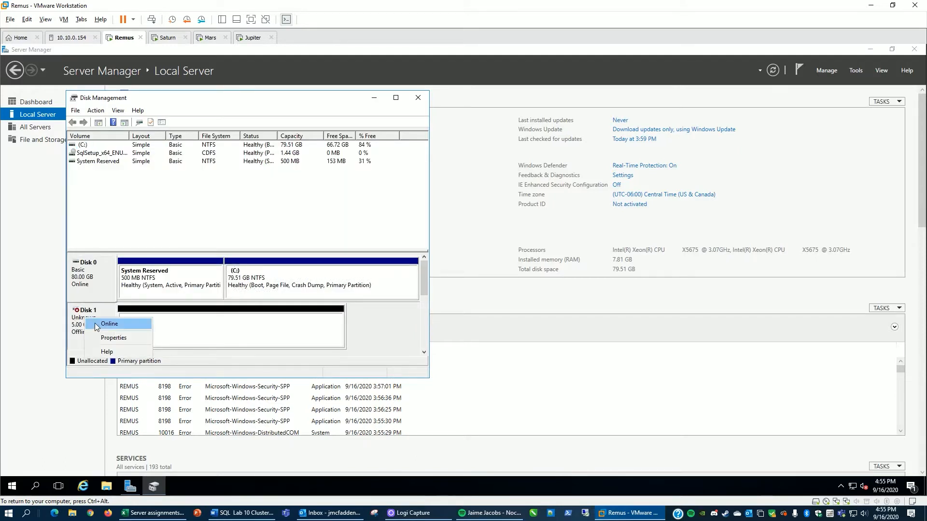
left_click(101, 324)
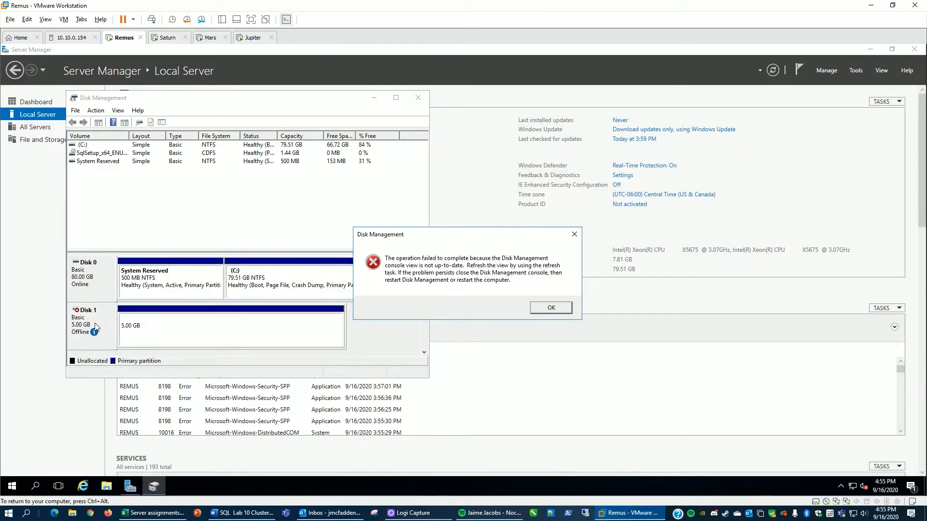
left_click(551, 309)
Step: Rescan the disks on Remus and bring Disk 1 online
left_click(96, 111)
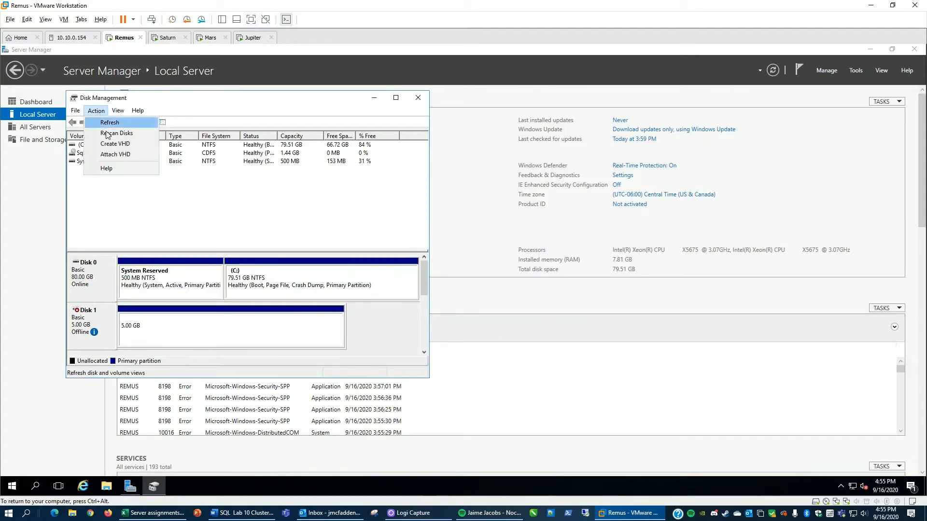
left_click(110, 132)
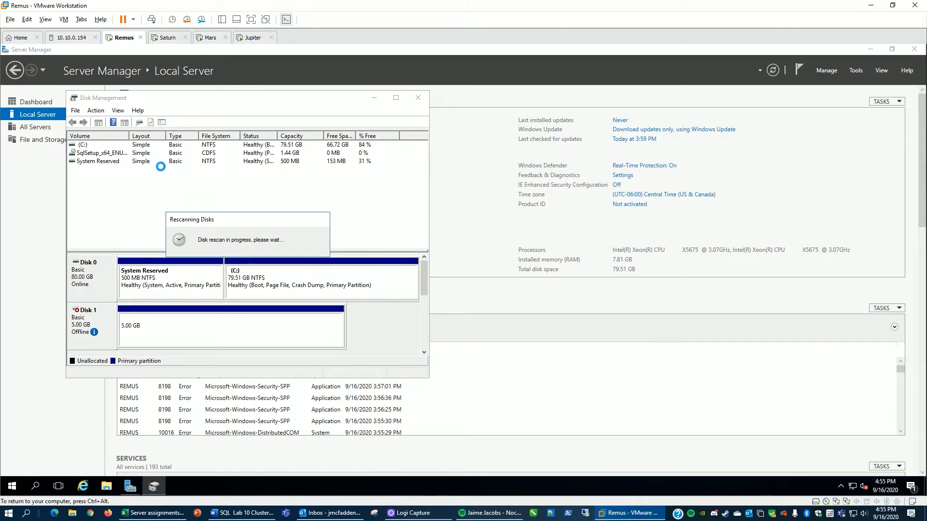
right_click(94, 322)
left_click(108, 327)
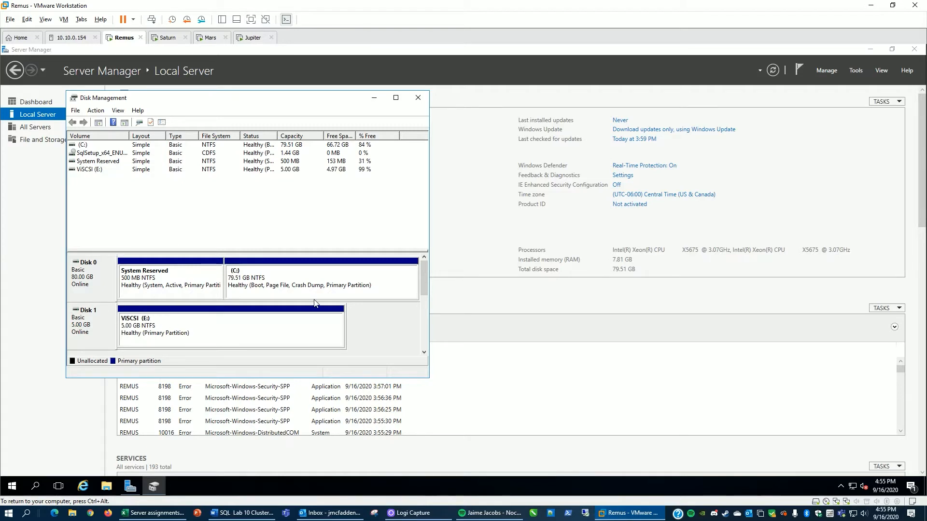
Step: Switch to Saturn and install the Failover Clustering feature through the Add Roles and Features wizard
key("ctrl+Tab")
left_click(824, 72)
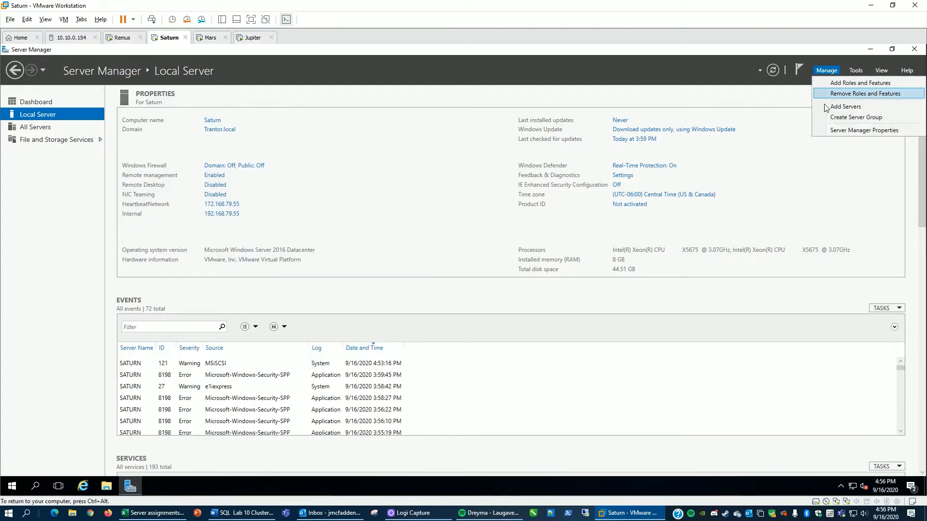
left_click(845, 82)
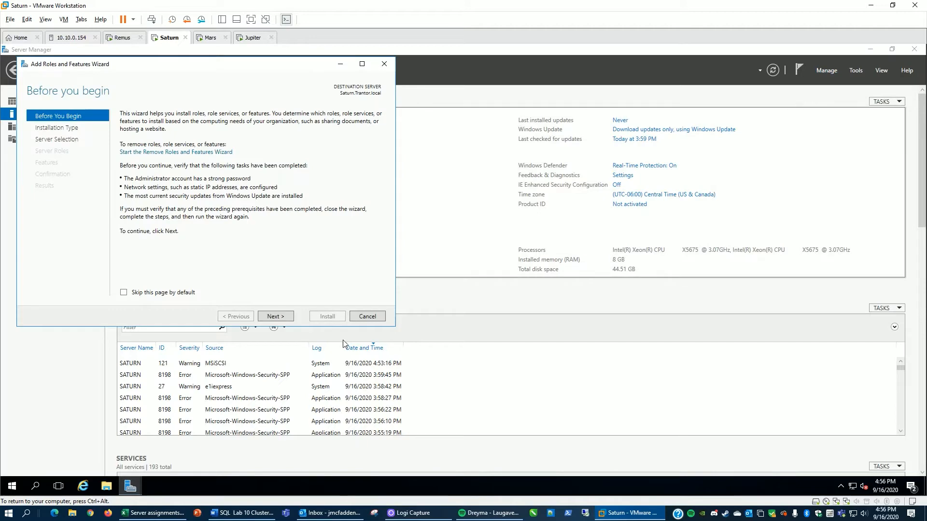
left_click(273, 318)
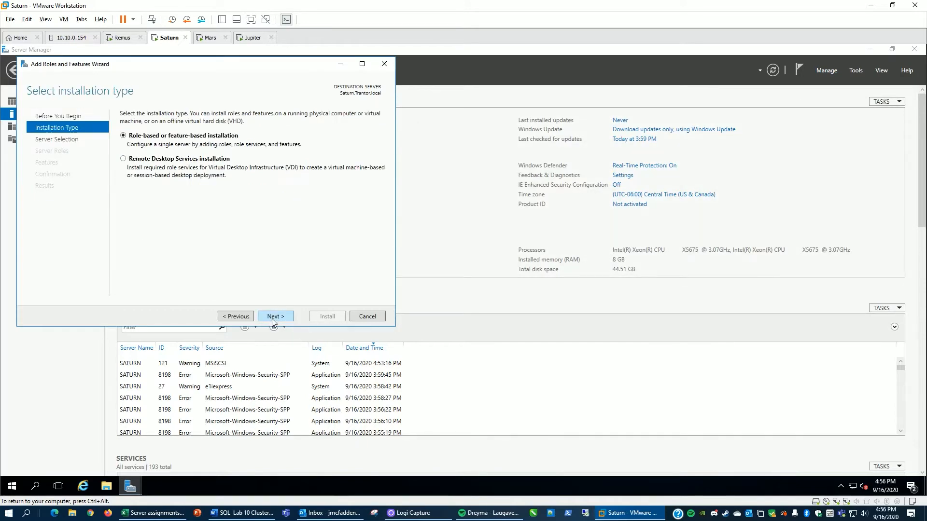
left_click(273, 319)
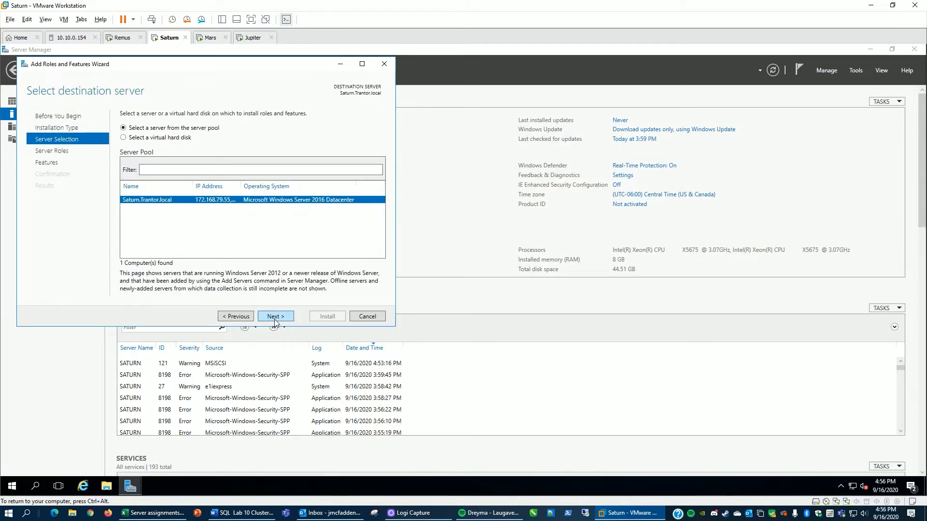
left_click(273, 319)
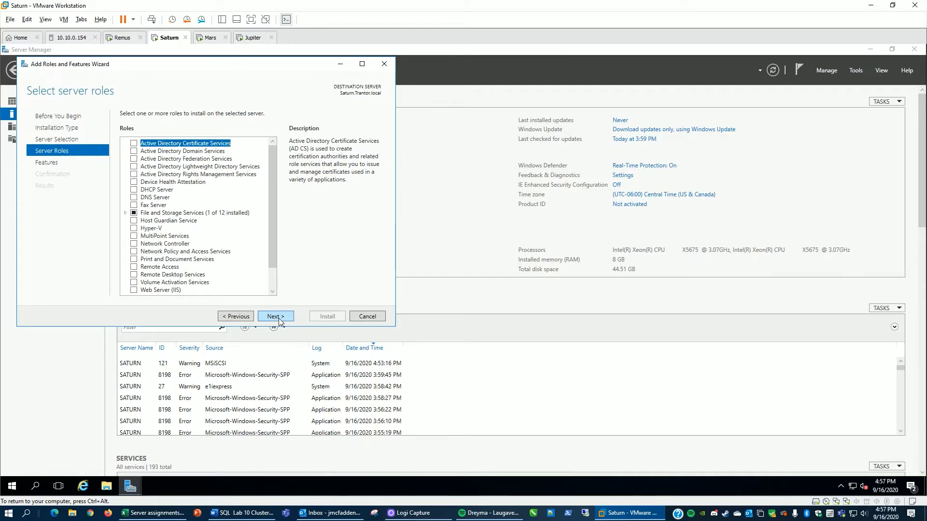
left_click(279, 317)
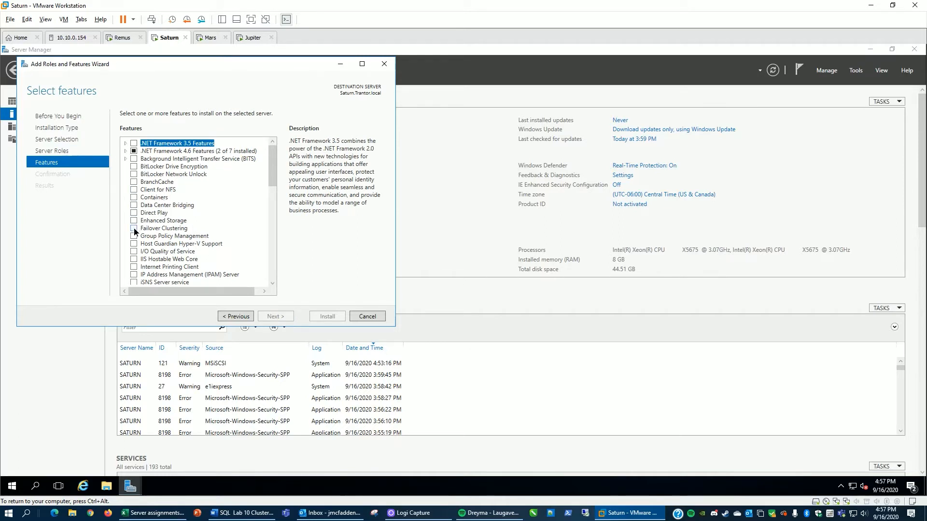
left_click(134, 229)
left_click(233, 274)
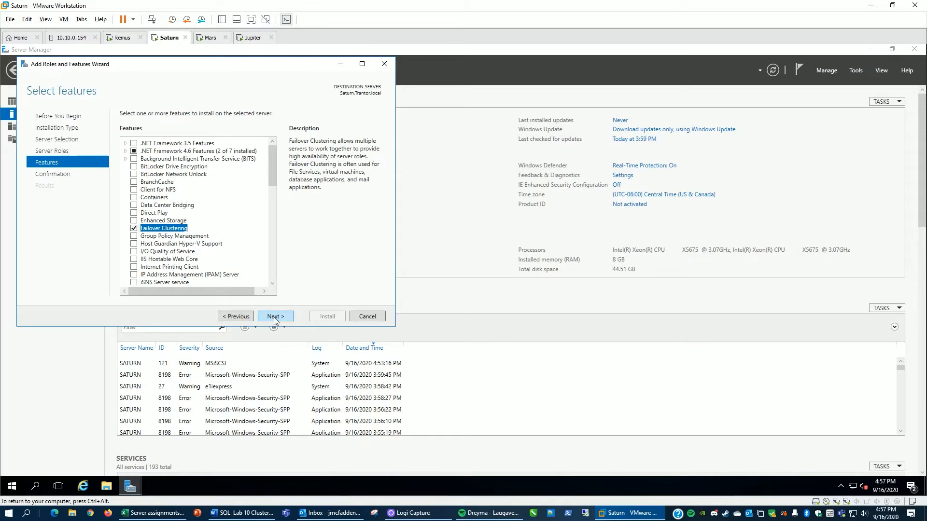
left_click(274, 318)
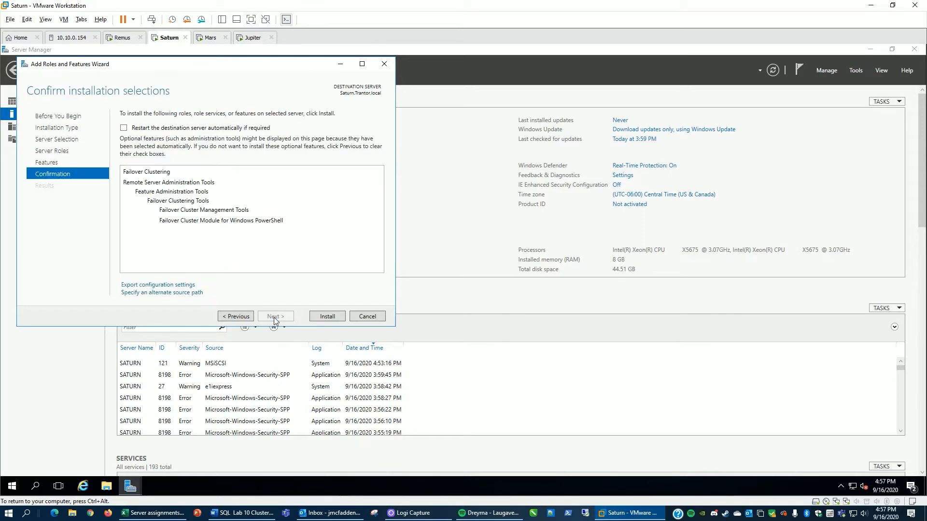
left_click(321, 317)
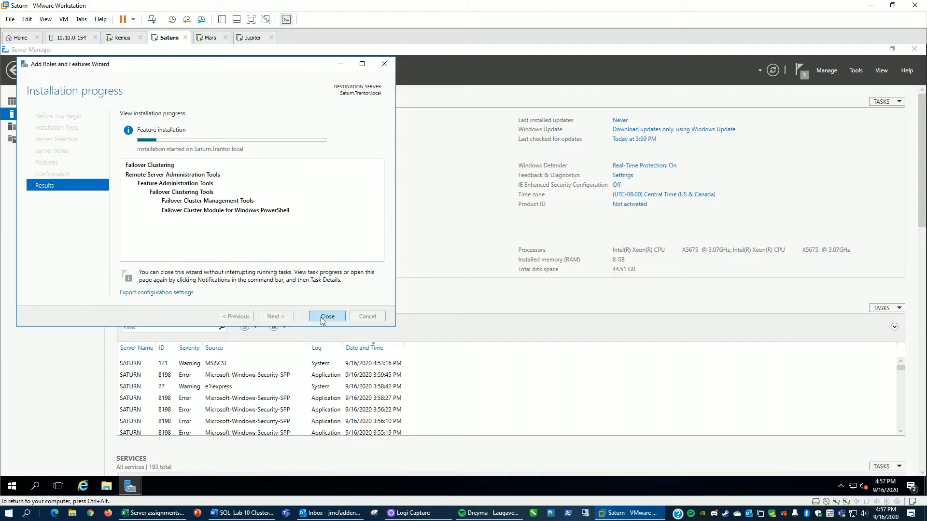
Step: Switch to Remus and install the Failover Clustering feature, including its management tools, through the Add Roles and Features wizard
left_click(125, 39)
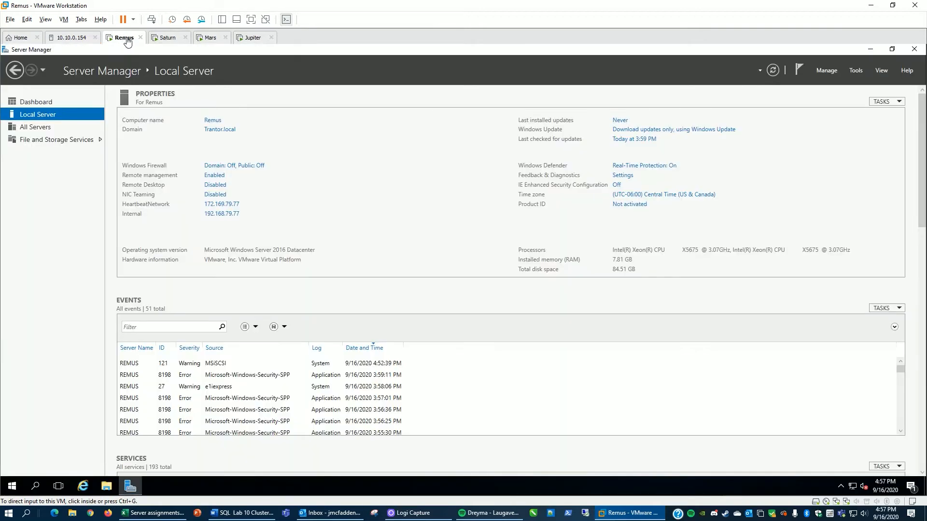
left_click(827, 70)
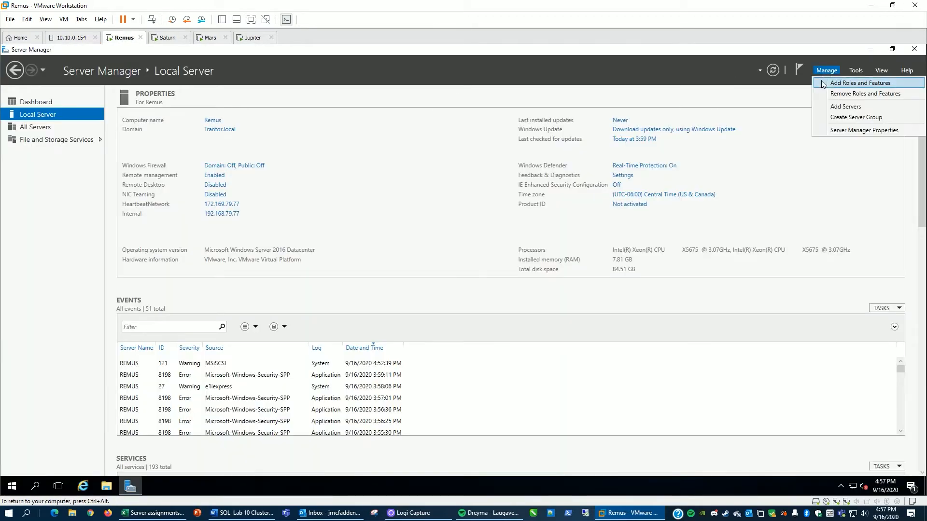
left_click(829, 82)
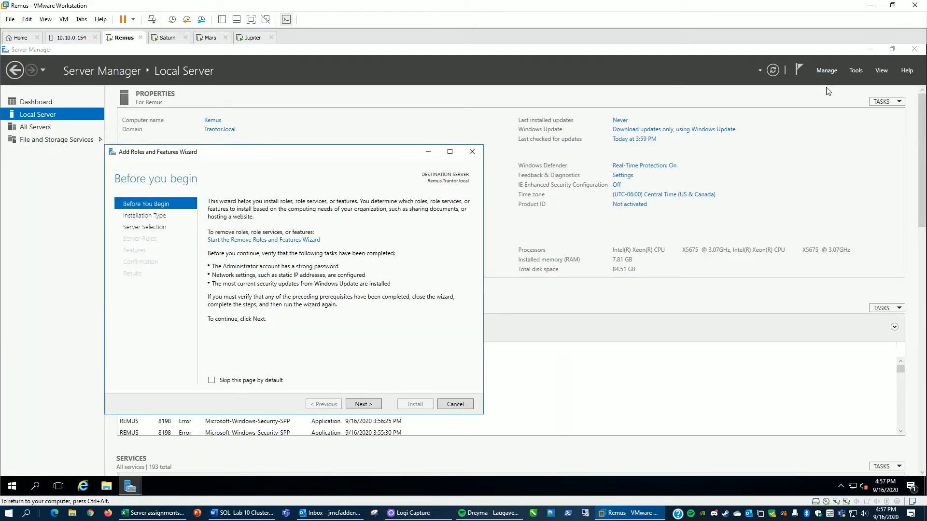
left_click(363, 405)
left_click(364, 407)
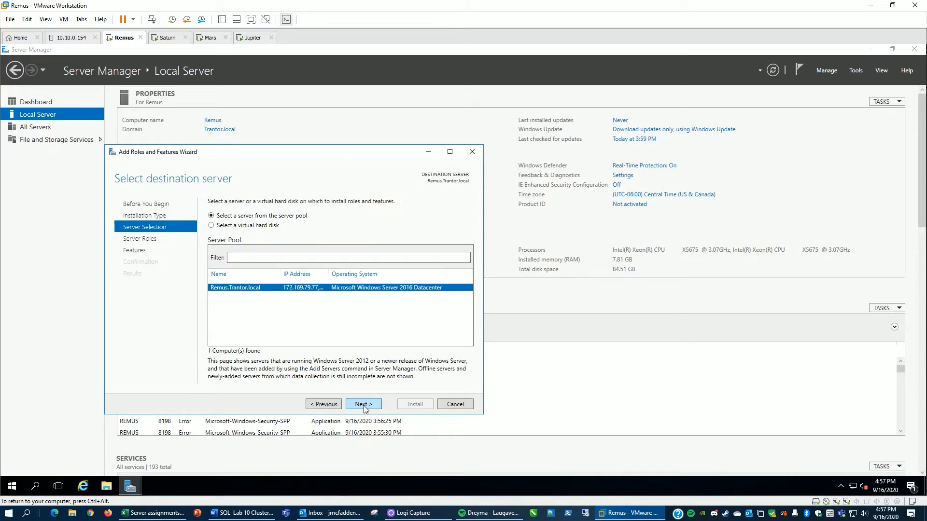
left_click(365, 408)
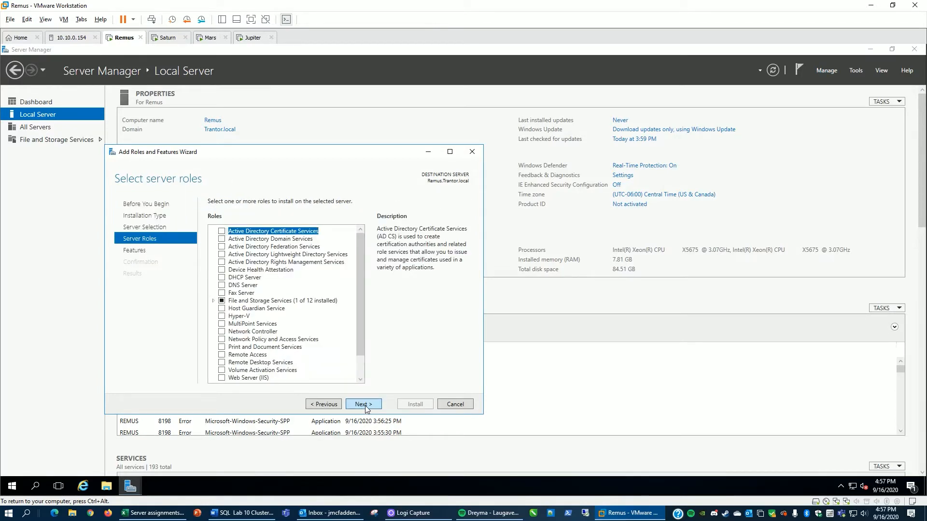
left_click(365, 406)
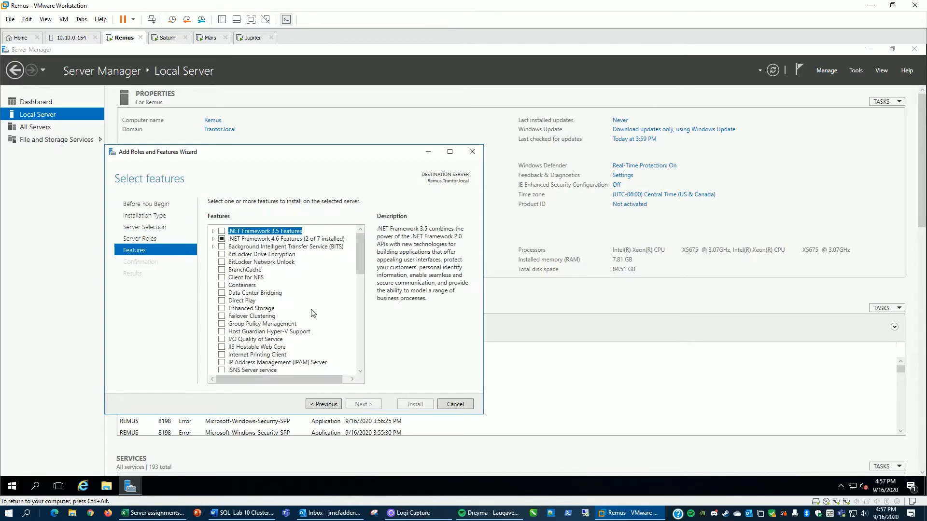
left_click(222, 316)
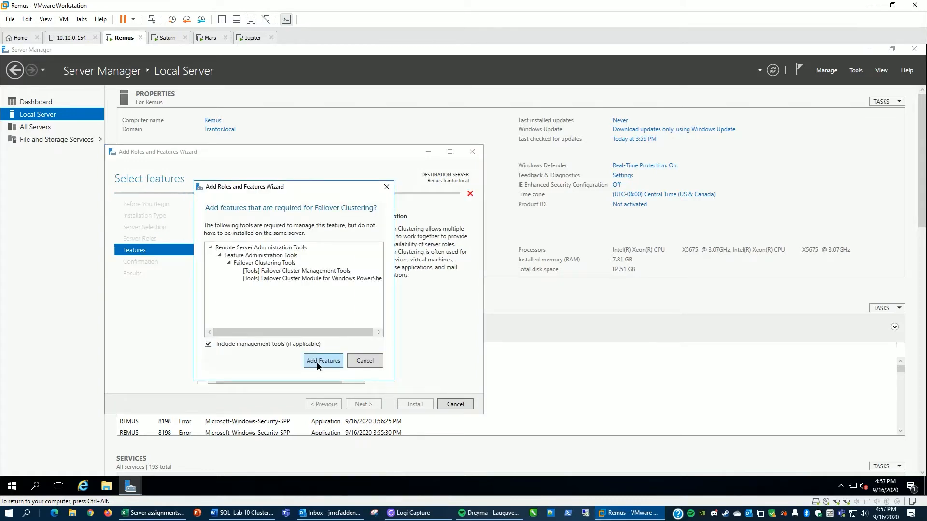
left_click(321, 361)
left_click(361, 405)
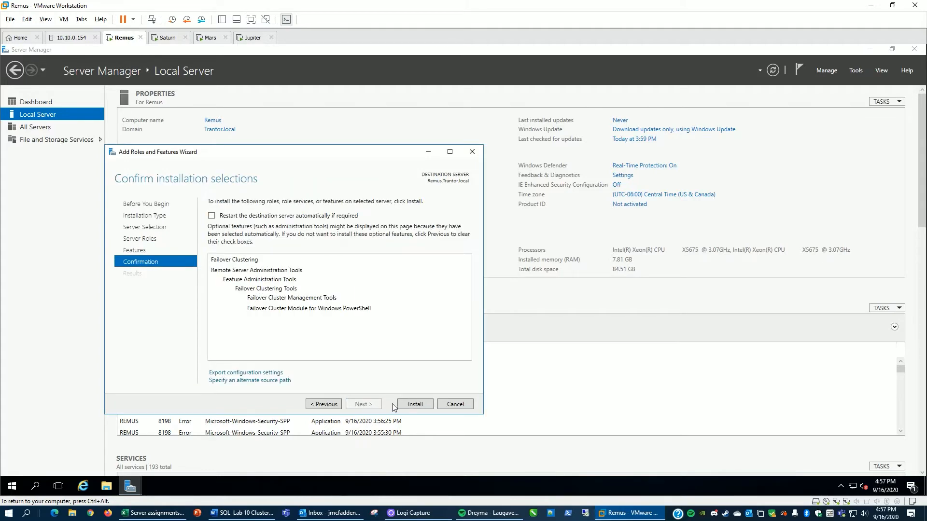
left_click(409, 404)
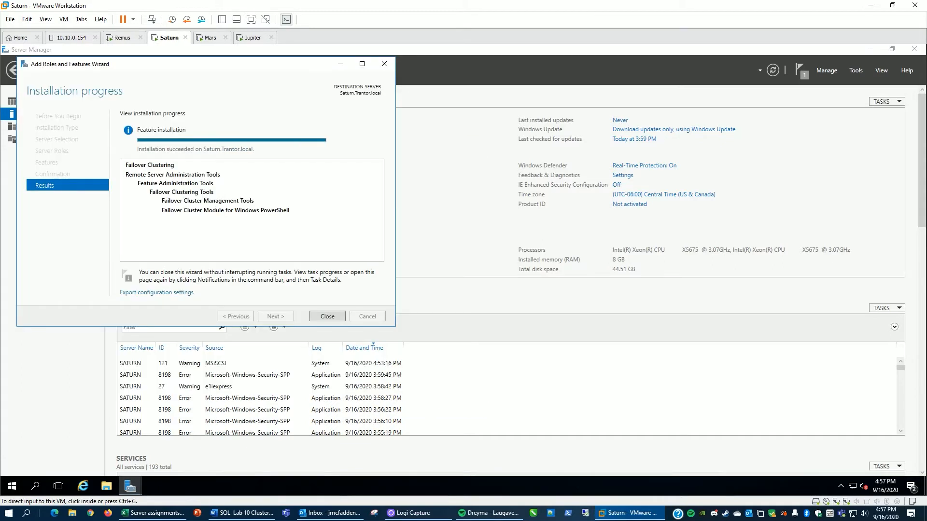
Step: Close the finished Add Roles and Features wizards on Saturn and on Remus
left_click(326, 316)
left_click(327, 317)
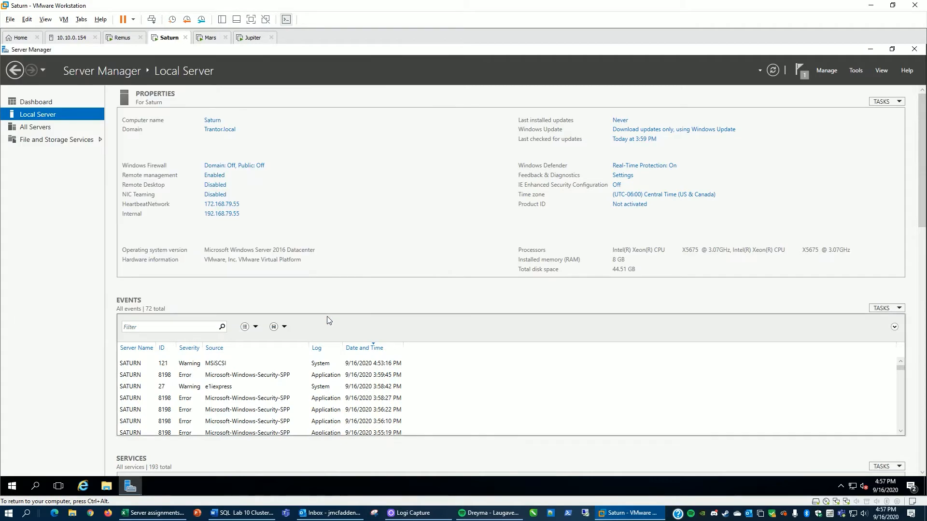
left_click(128, 38)
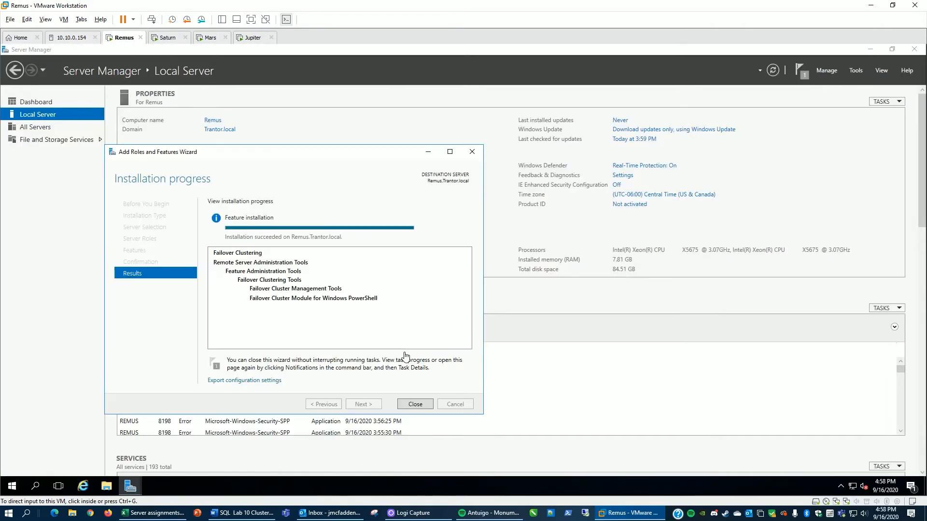
left_click(418, 408)
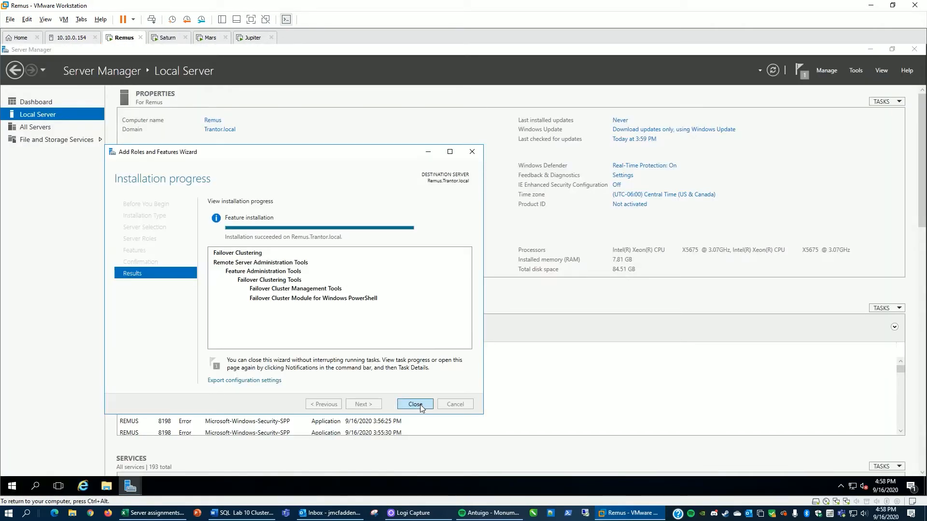
Step: Open Failover Cluster Manager on Remus
left_click(855, 71)
left_click(833, 149)
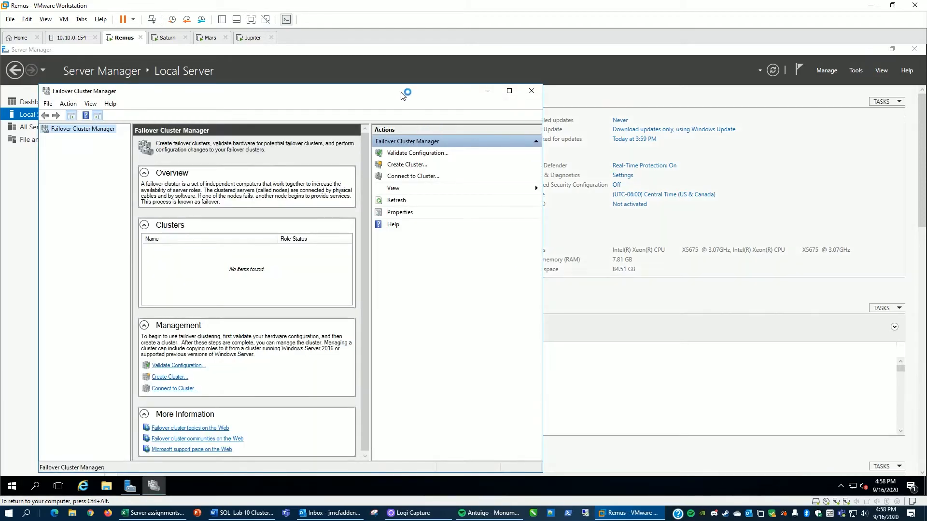
left_click_drag(418, 96, 583, 88)
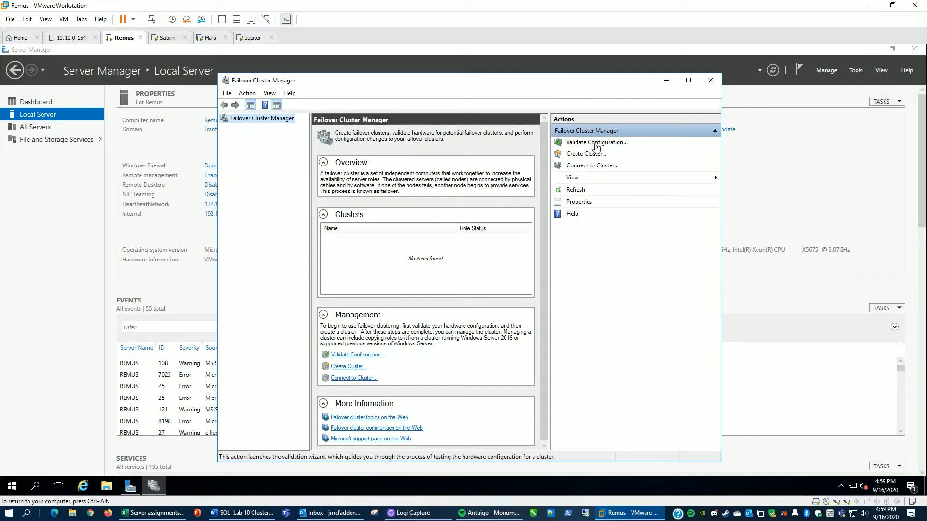
Step: Start the Validate a Configuration wizard and add the servers Remus and Saturn for validation
left_click(594, 143)
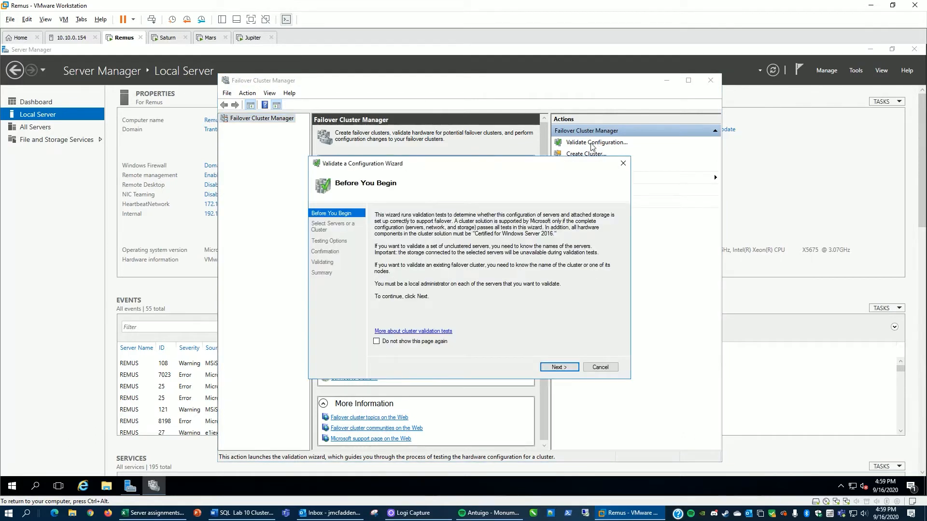
left_click(553, 368)
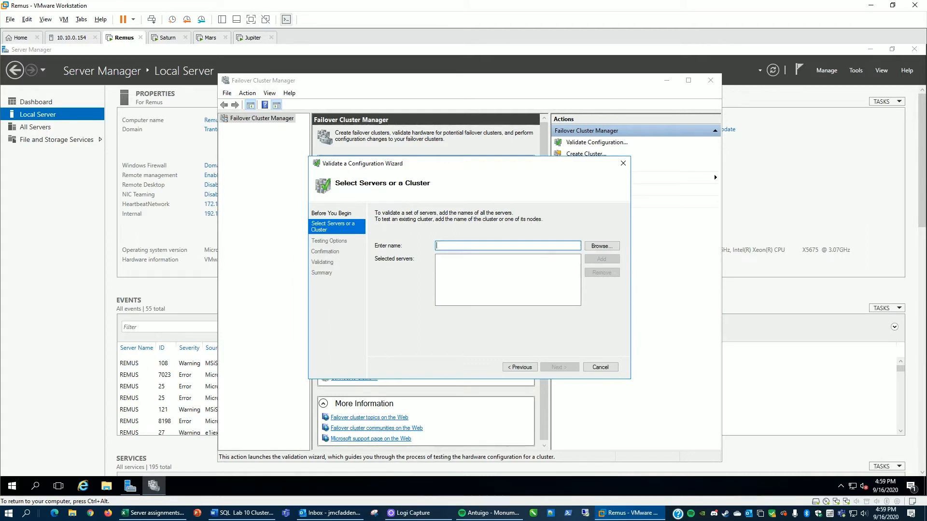
type("remus")
left_click(599, 259)
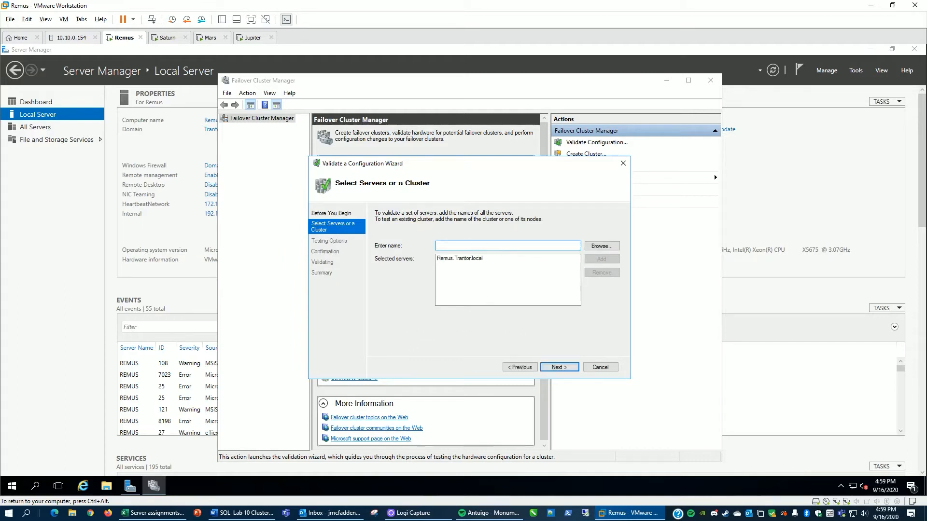
type("saturn")
left_click(602, 259)
left_click(557, 368)
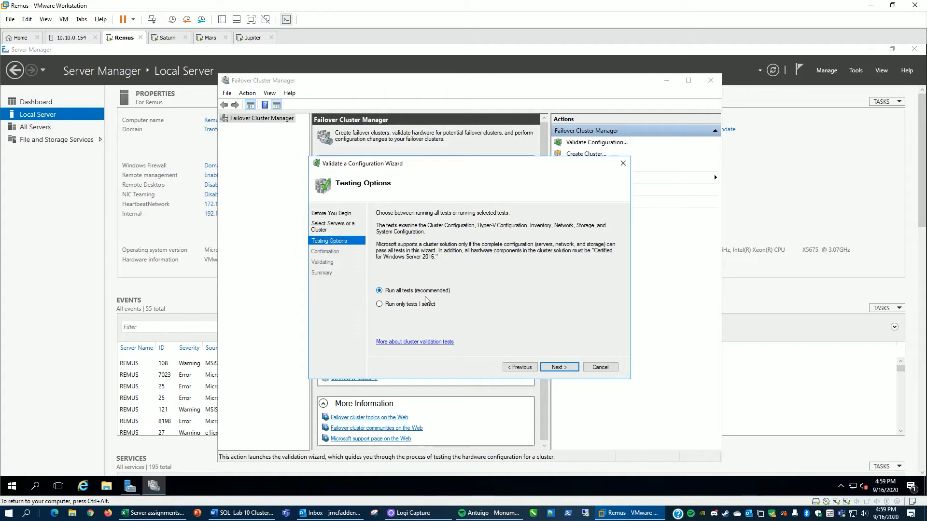
Step: Run all validation tests and finish the Validate a Configuration wizard with cluster creation selected
left_click(558, 368)
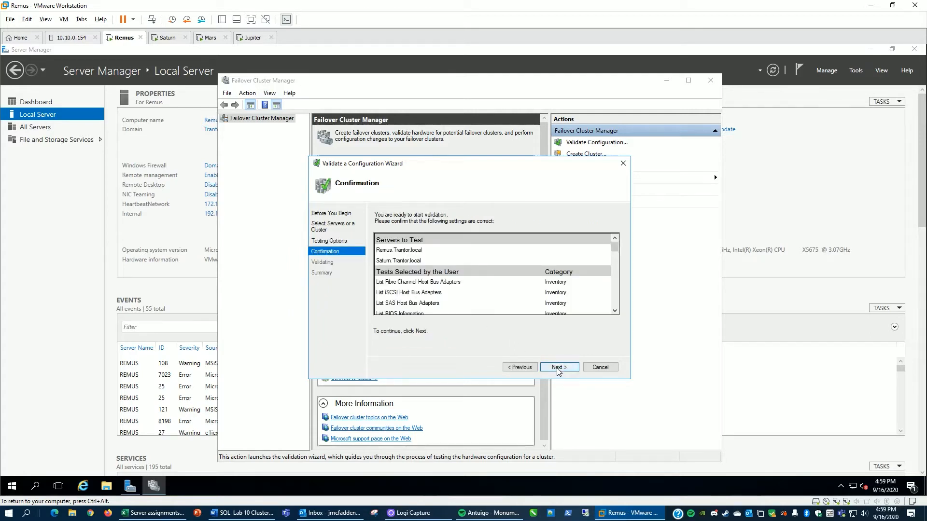
left_click(558, 368)
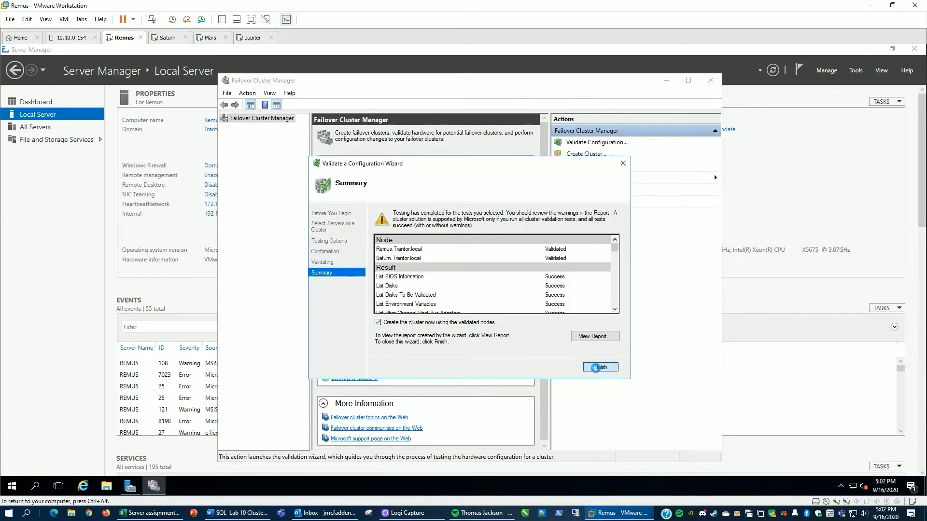
left_click(599, 367)
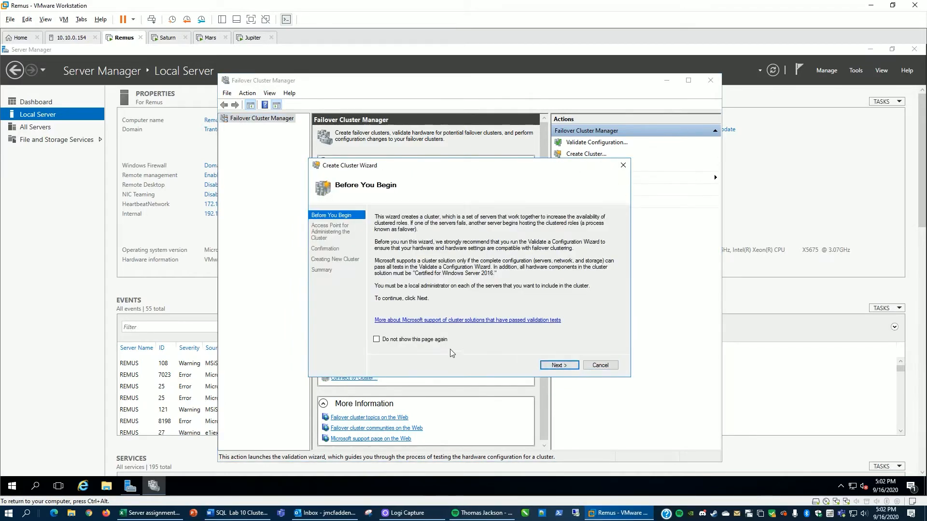
Step: Create the cluster SQLFCI with the address 192.168.79.200 on the 192.168.79.0/24 network
left_click(559, 365)
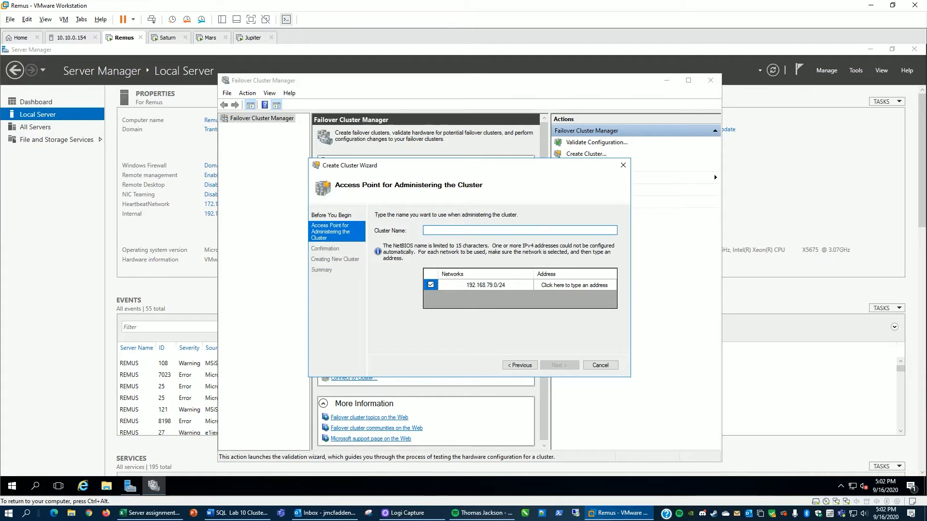
type("SQLFC")
type("I")
left_click(567, 285)
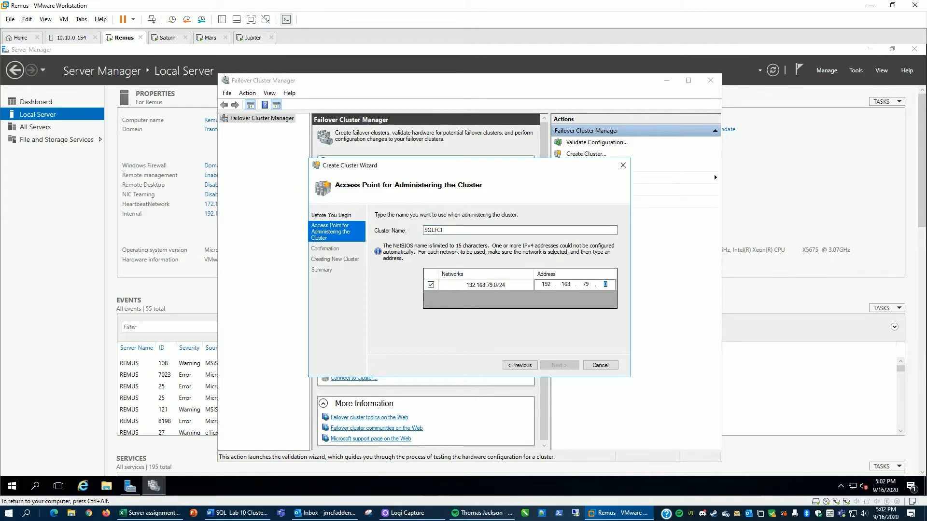
type("20")
left_click(559, 366)
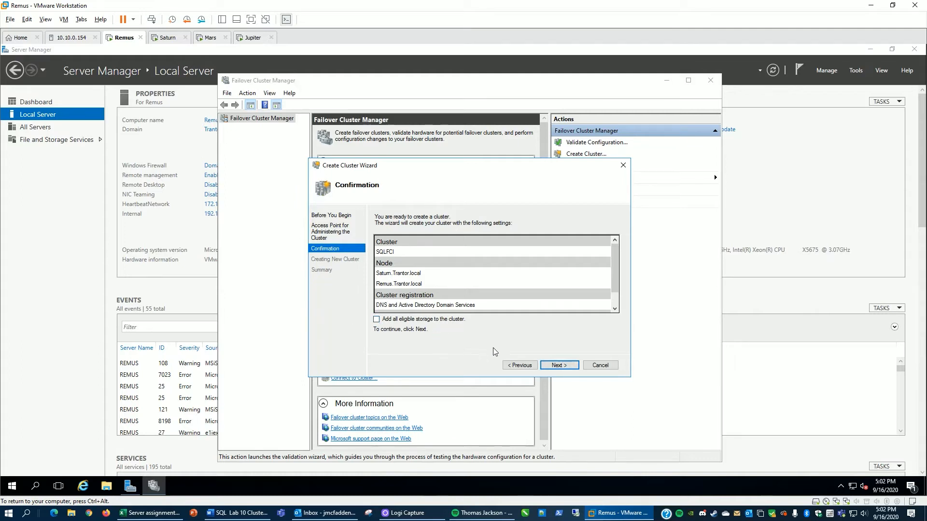
left_click(560, 366)
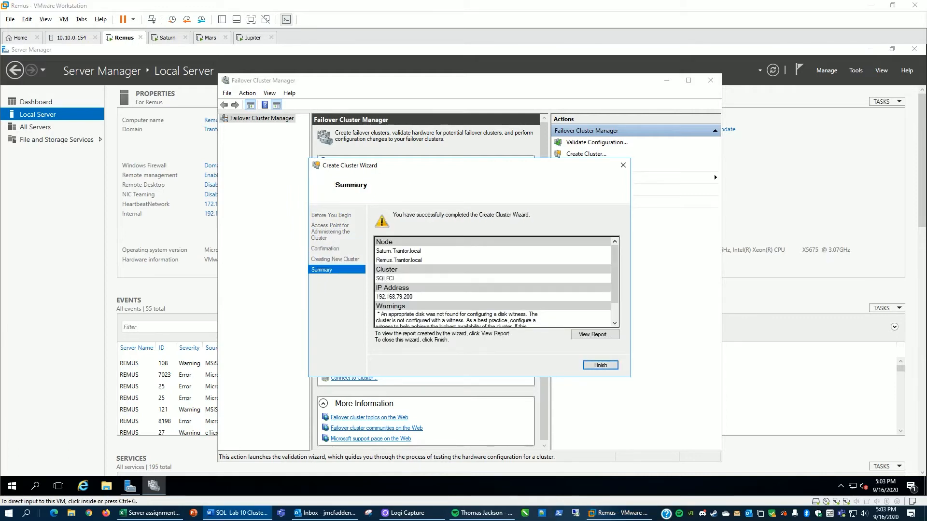
left_click(599, 366)
left_click(600, 365)
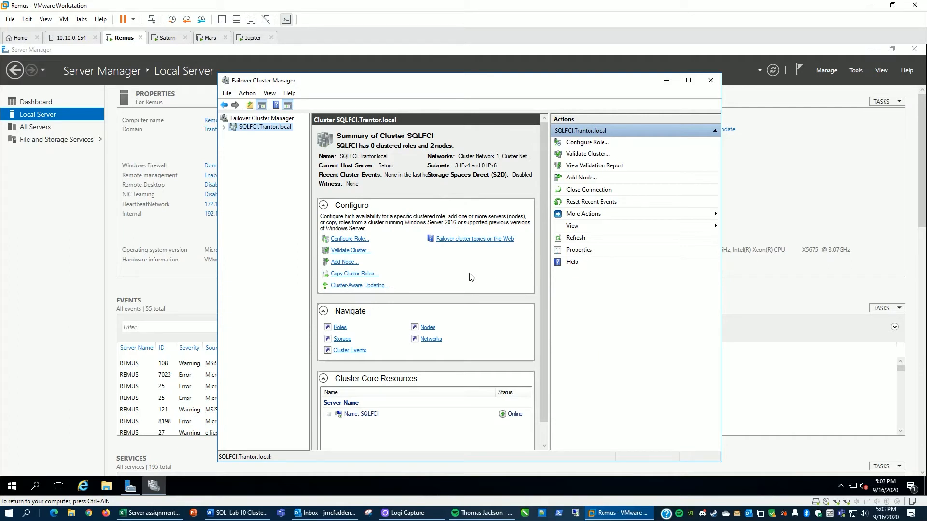
Step: Add Cluster Disk 1 to the cluster's storage disks
left_click(224, 127)
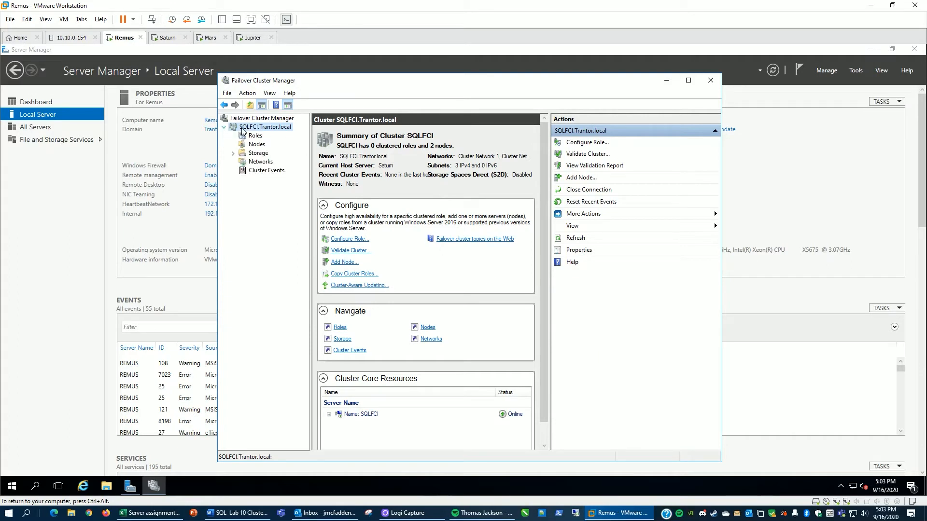
double_click(259, 153)
left_click(264, 162)
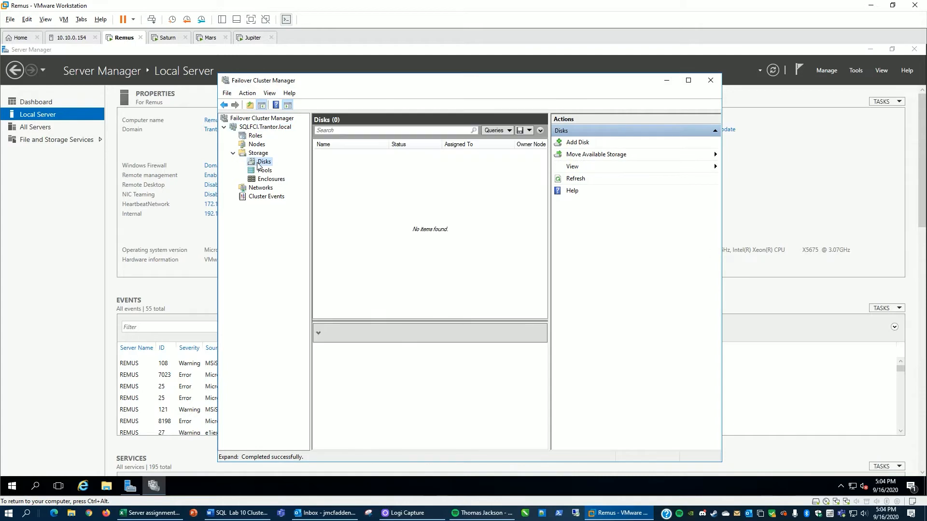
left_click(580, 143)
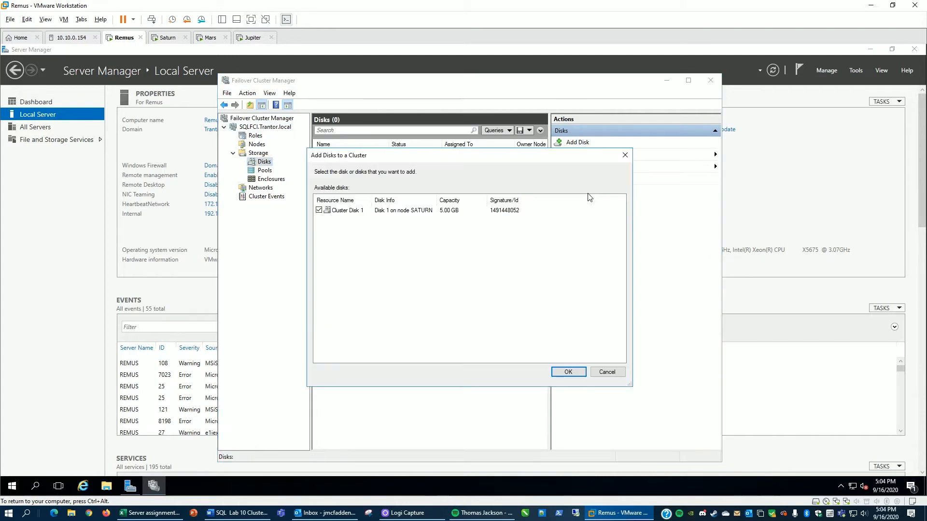
left_click(568, 372)
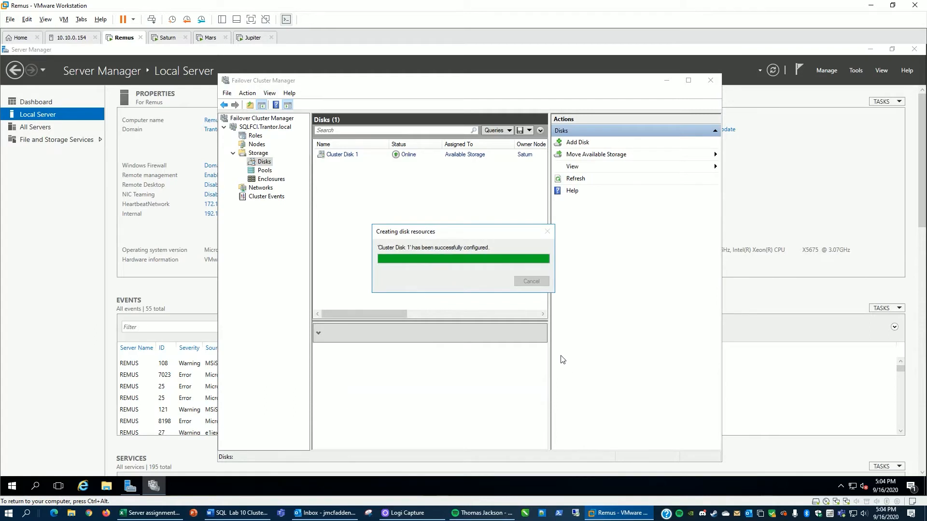
Step: Configure the cluster quorum to use Cluster Disk 1 as a disk witness, then review the cluster's disks
left_click(262, 128)
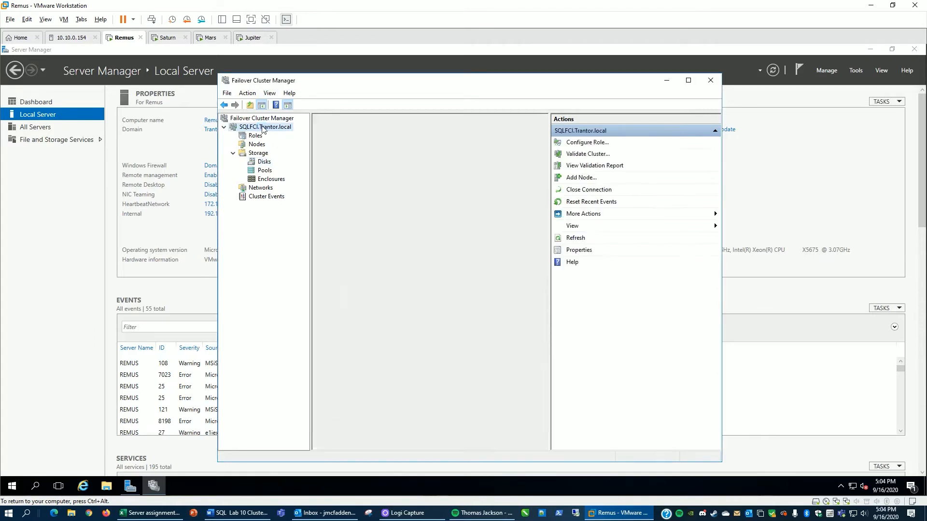
right_click(263, 128)
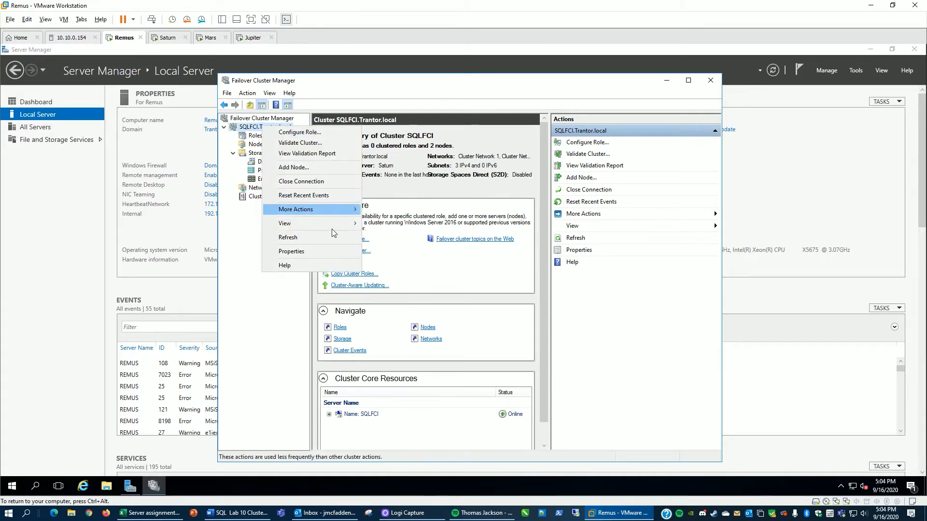
mouse_move(320, 211)
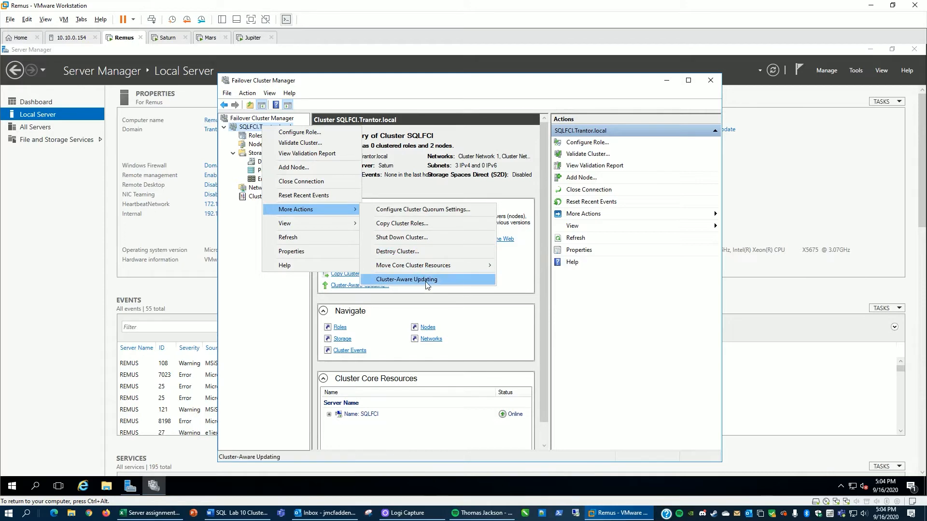
left_click(425, 209)
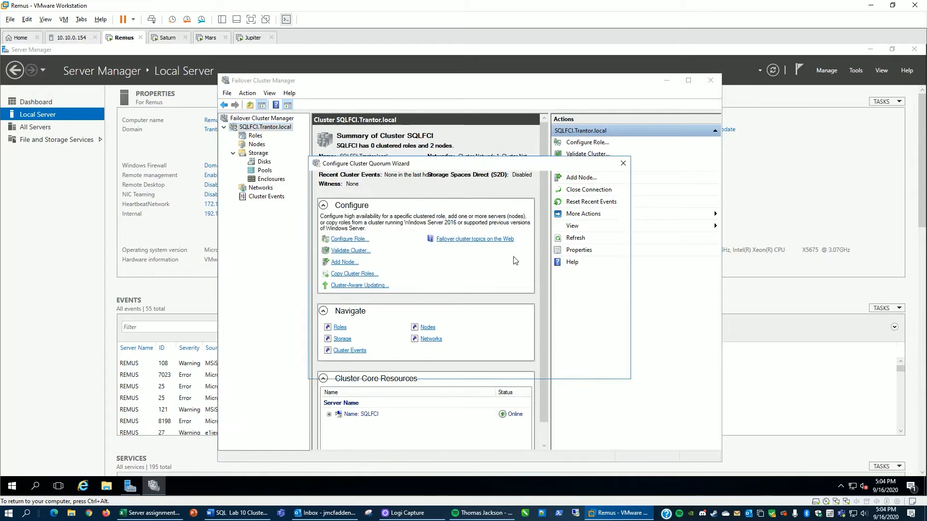
left_click(558, 367)
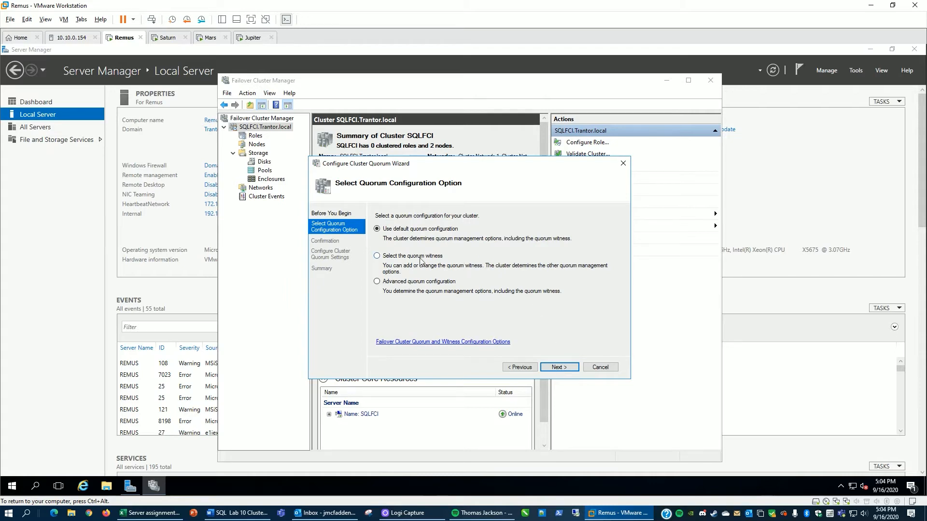
left_click(384, 257)
left_click(555, 368)
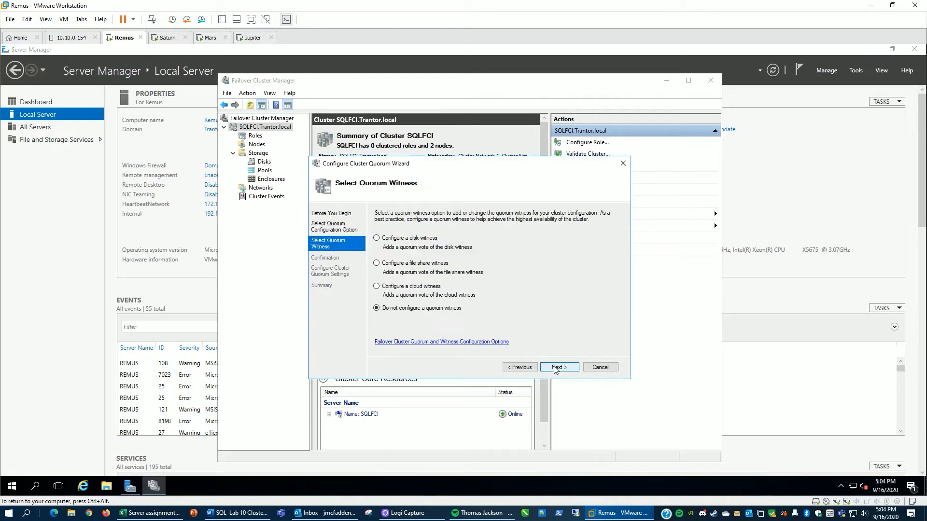
left_click(392, 239)
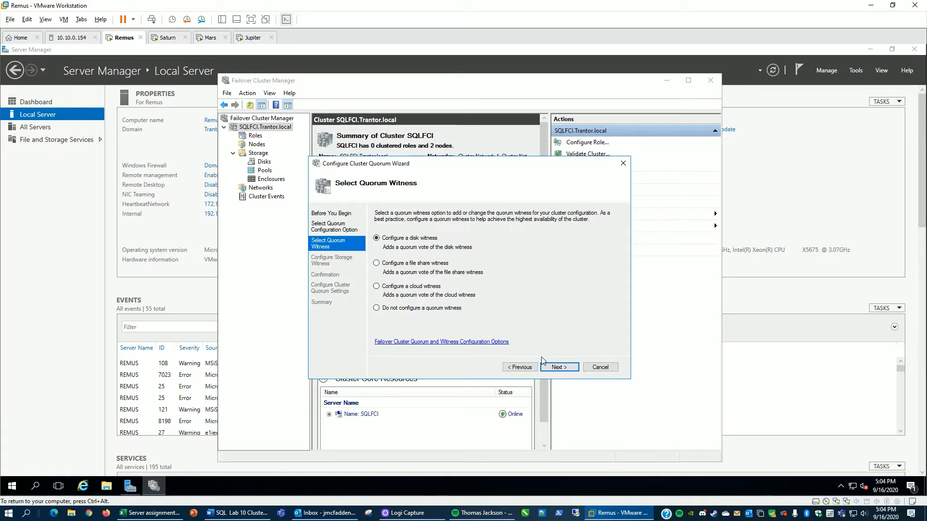
left_click(551, 368)
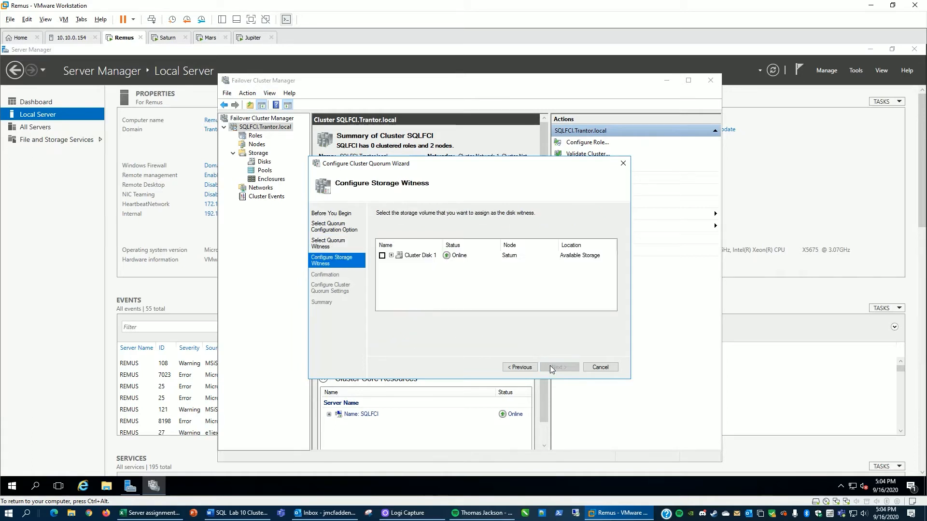
left_click(381, 257)
left_click(557, 369)
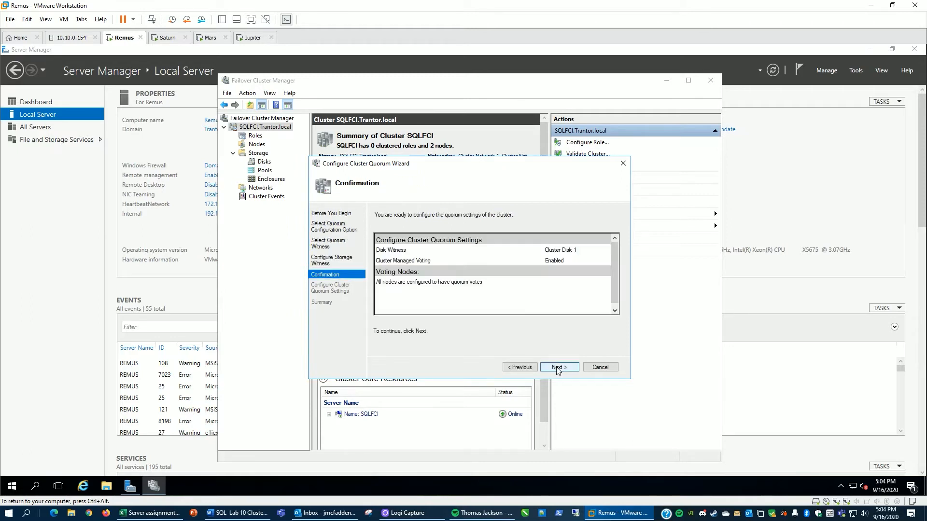
left_click(557, 368)
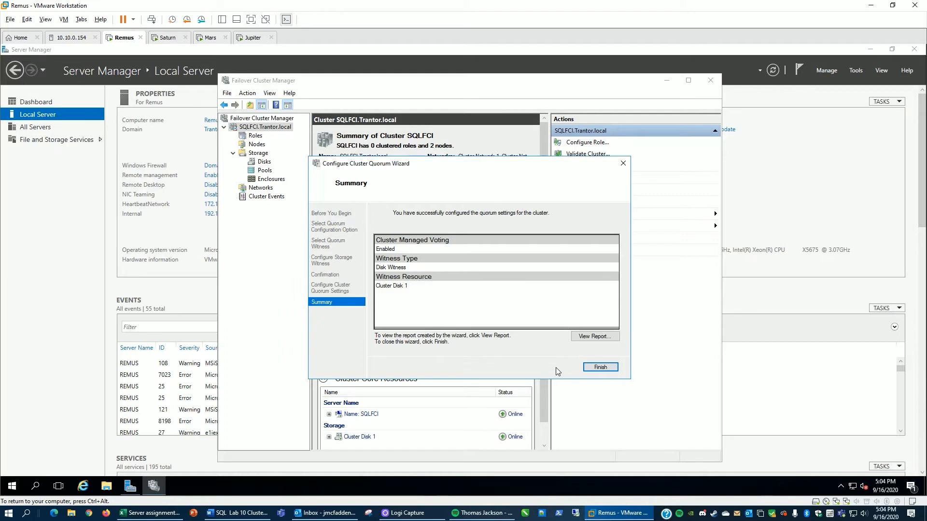
left_click(600, 367)
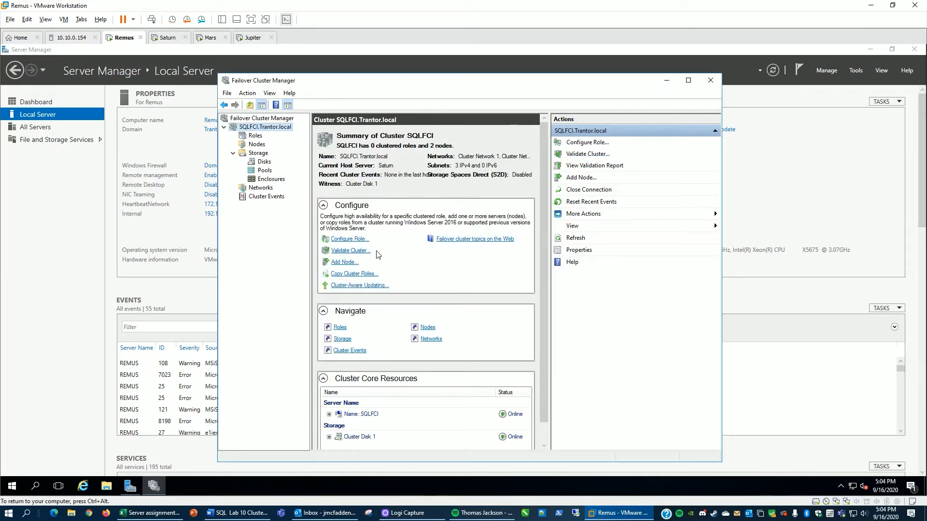
left_click(262, 162)
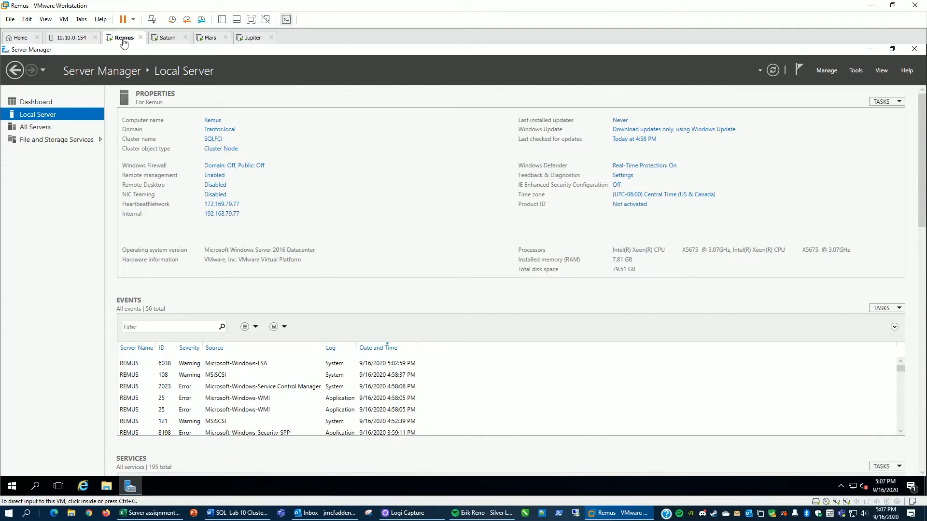
Step: Mount the ISO en_sql_server_2017_enterprise_x64_dvd_11293666.iso in Remus's virtual CD/DVD drive
right_click(123, 41)
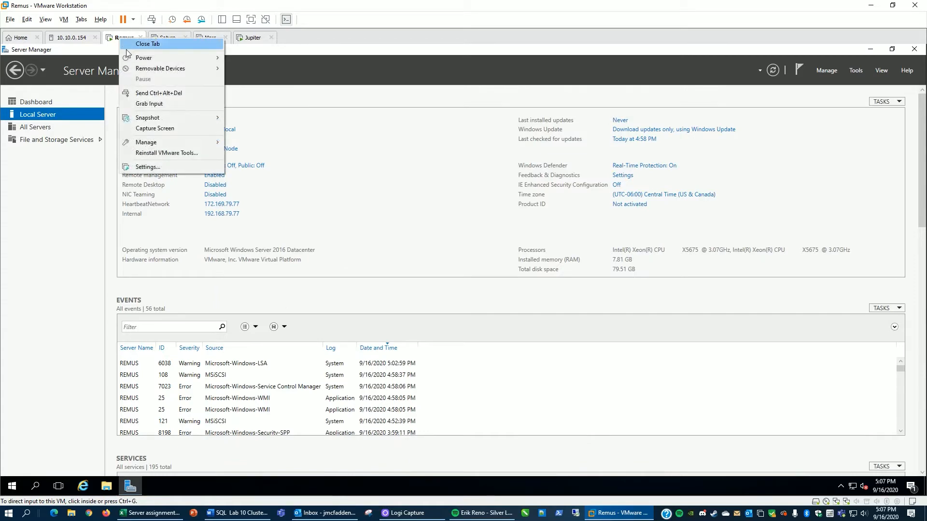
left_click(151, 167)
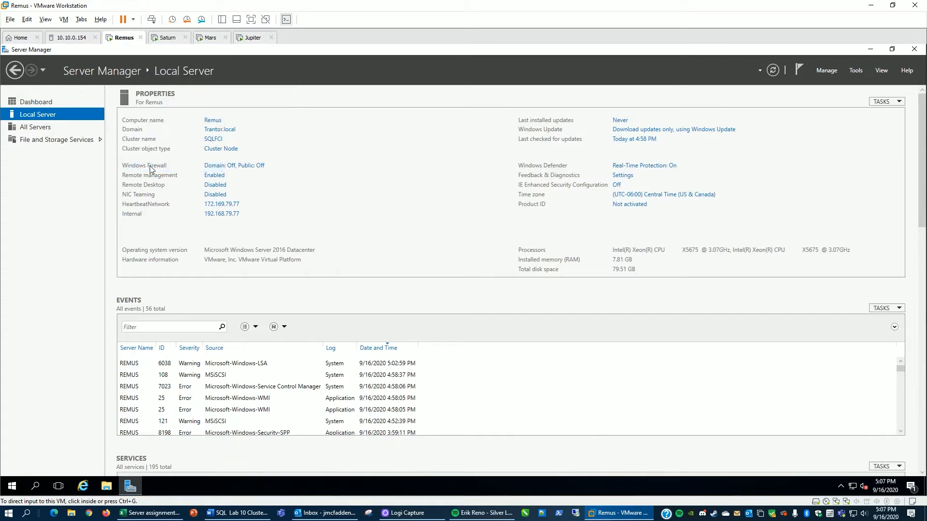
left_click(334, 170)
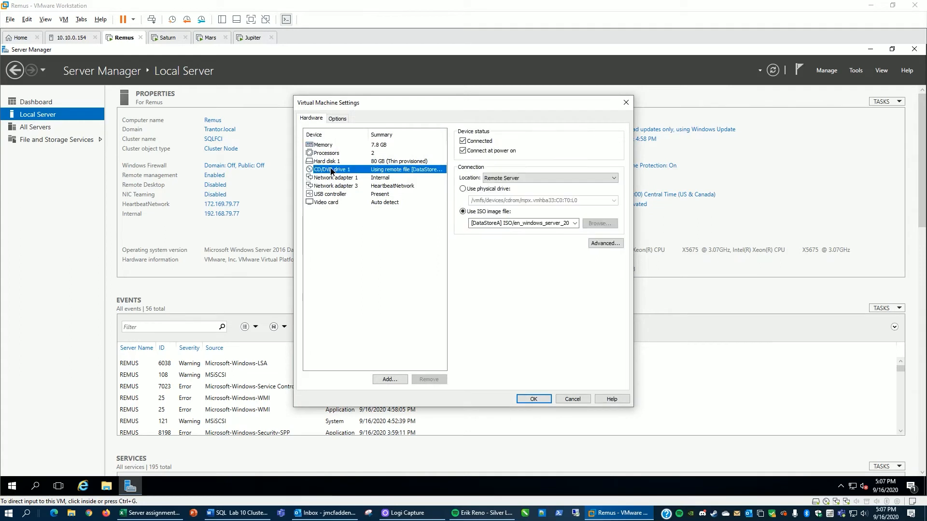
left_click(600, 224)
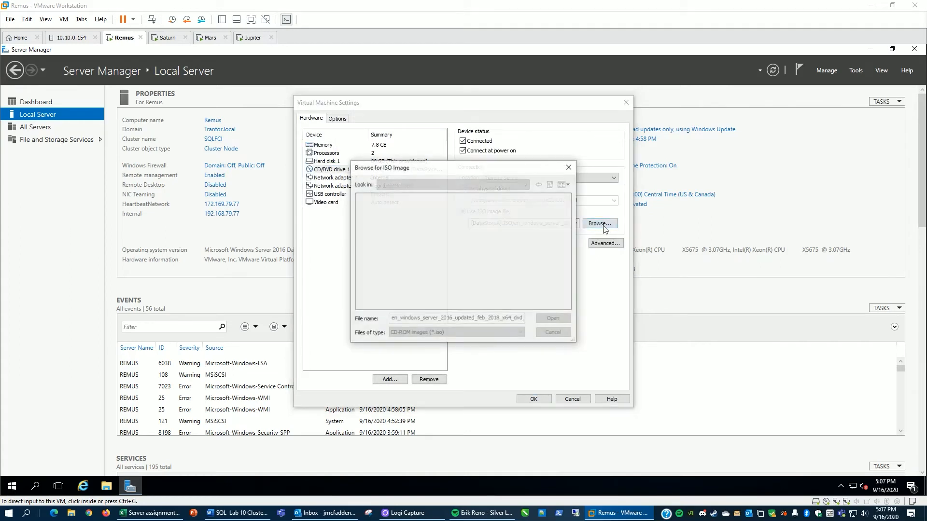
left_click(416, 199)
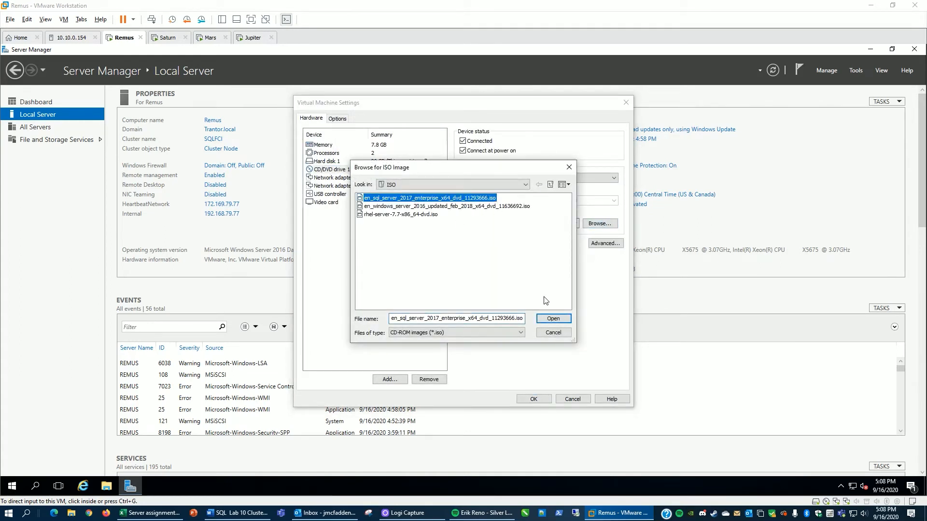
left_click(551, 319)
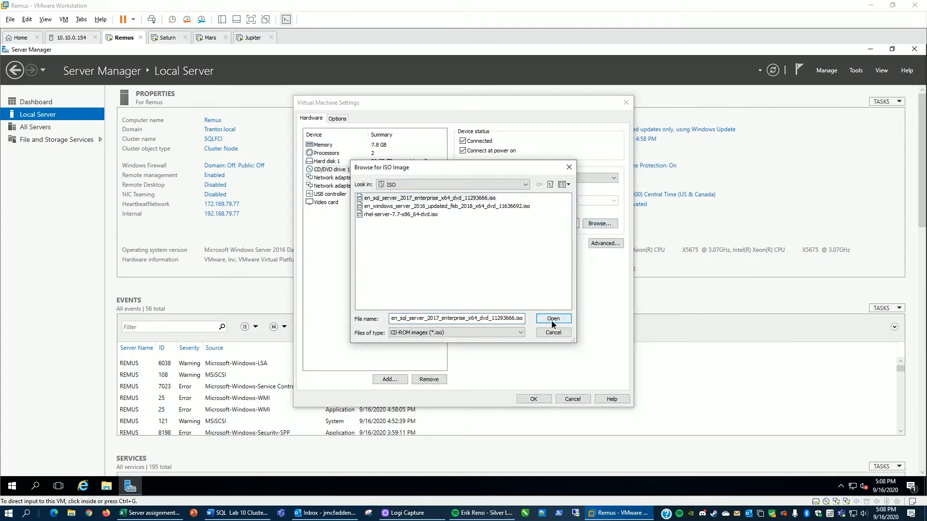
left_click(533, 400)
left_click(528, 405)
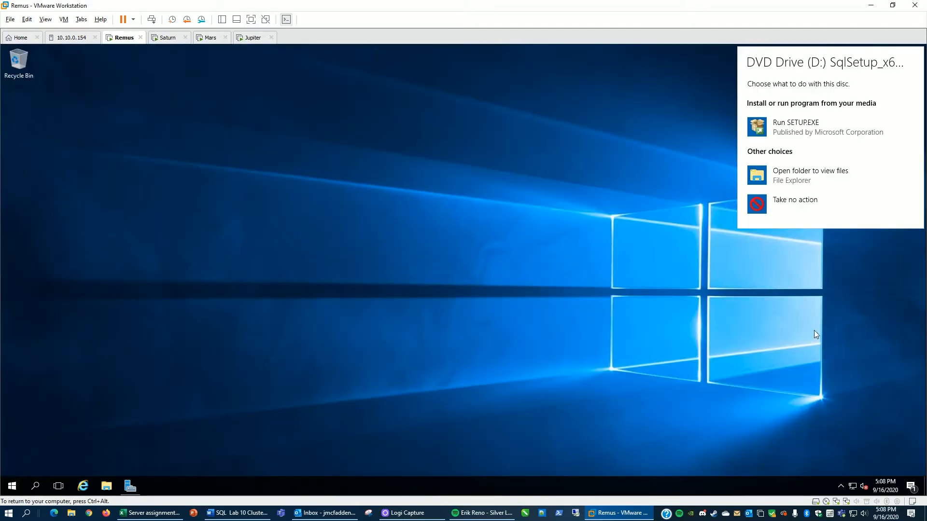
Step: Run SQL Server setup from the disc and launch Advanced cluster preparation
left_click(798, 139)
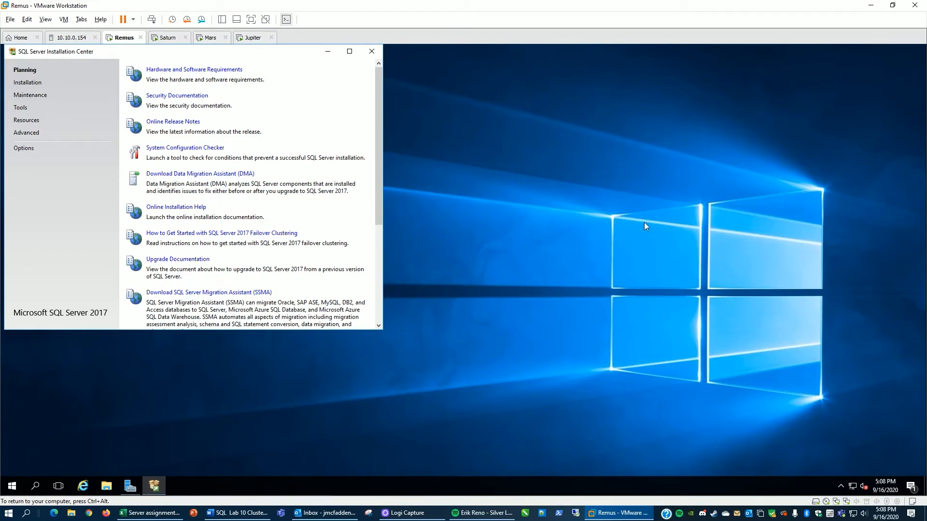
left_click(26, 132)
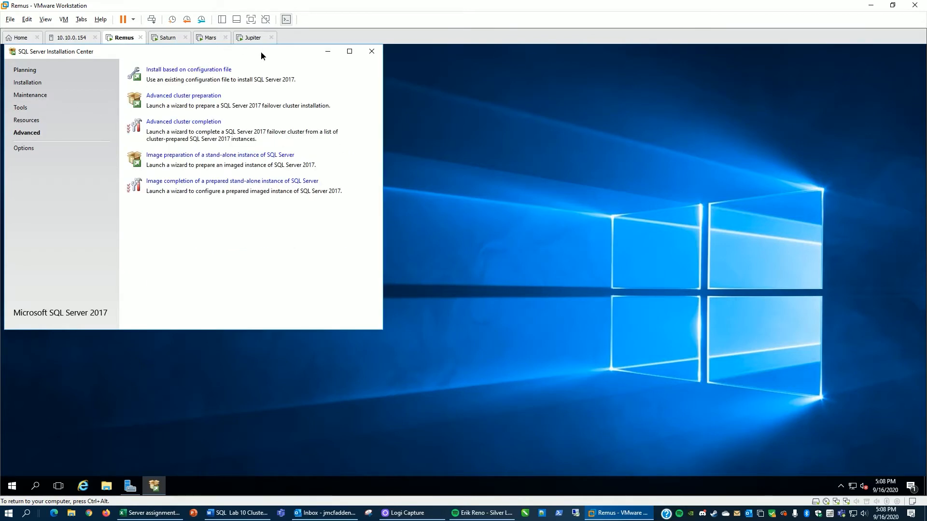
left_click_drag(261, 51, 519, 105)
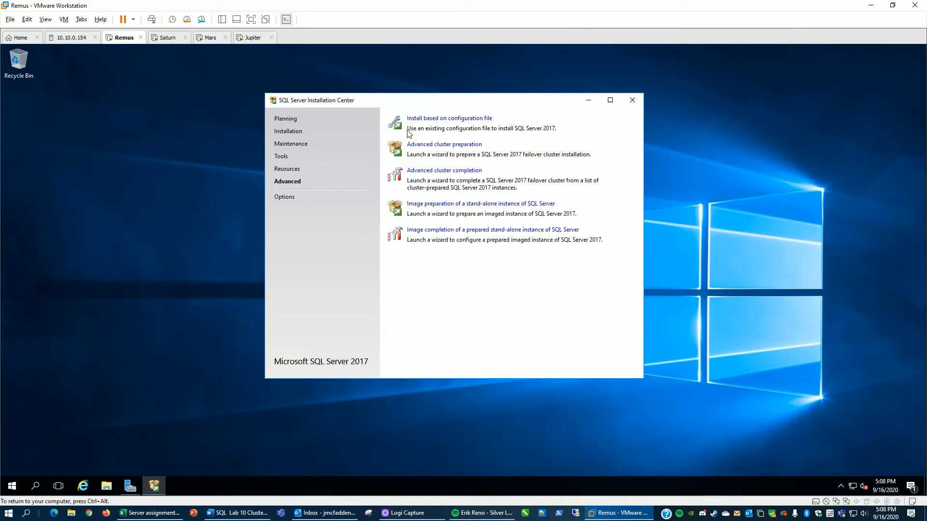
left_click(430, 147)
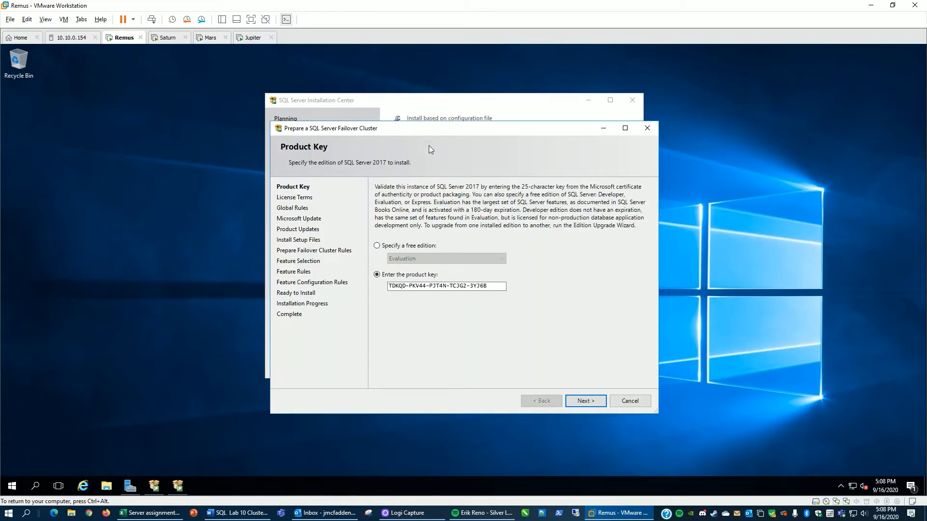
Step: Accept the prefilled product key and the license terms, and skip Microsoft Update in the failover cluster preparation wizard
left_click(584, 404)
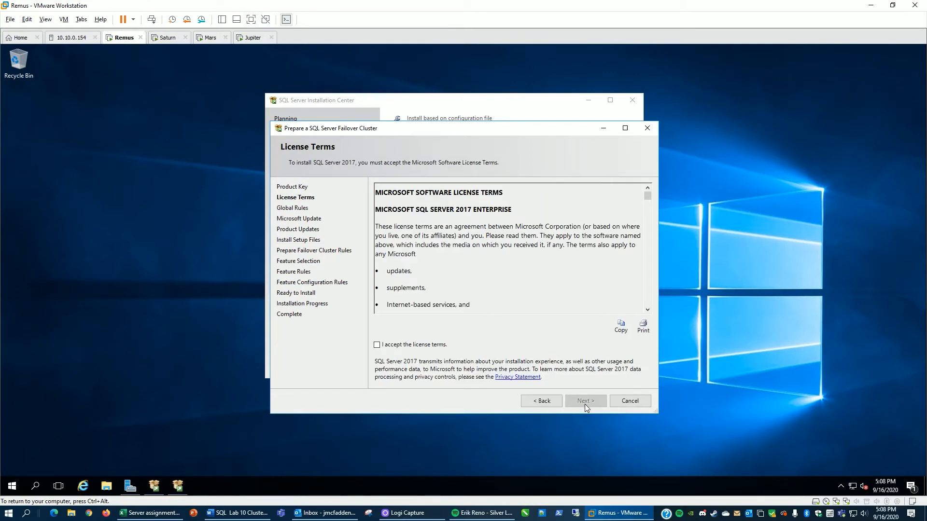
left_click(378, 346)
left_click(585, 403)
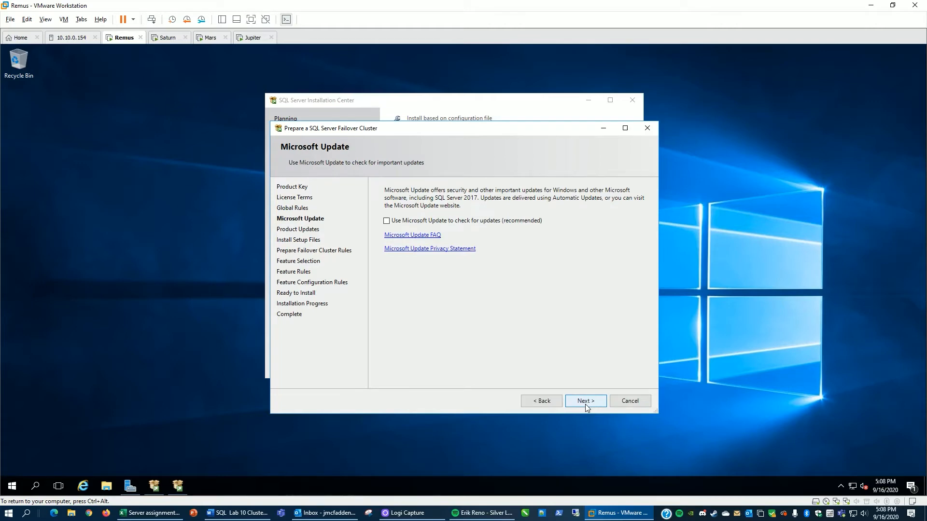
left_click(587, 400)
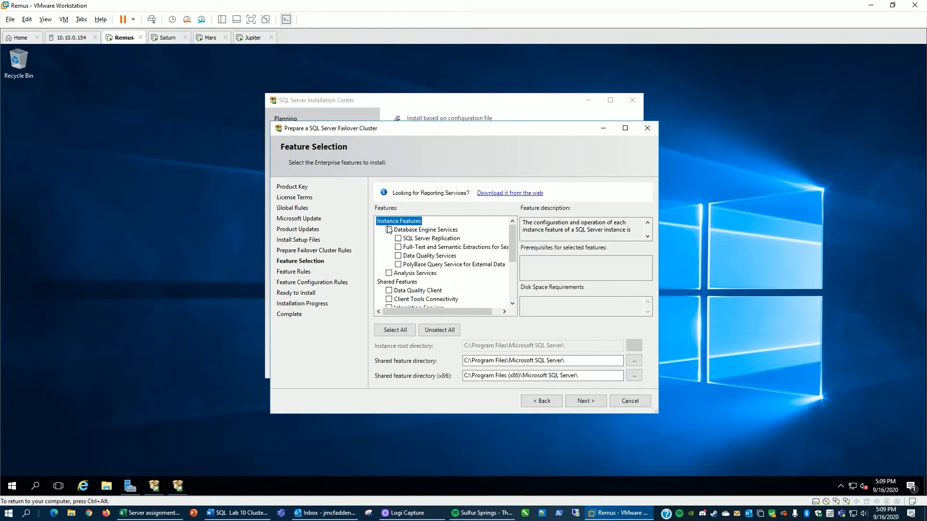
Step: Select Database Engine Services as the feature and keep the default instance MSSQLSERVER
left_click(389, 230)
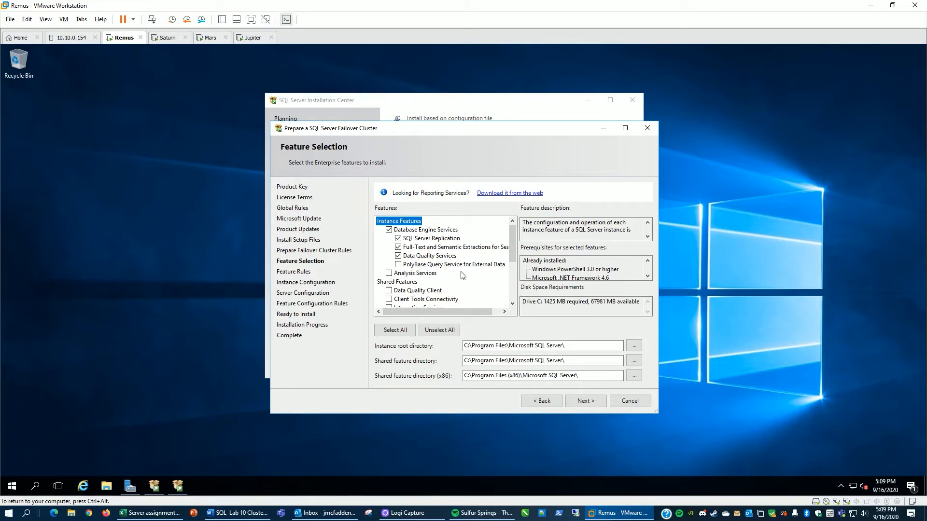
left_click(584, 405)
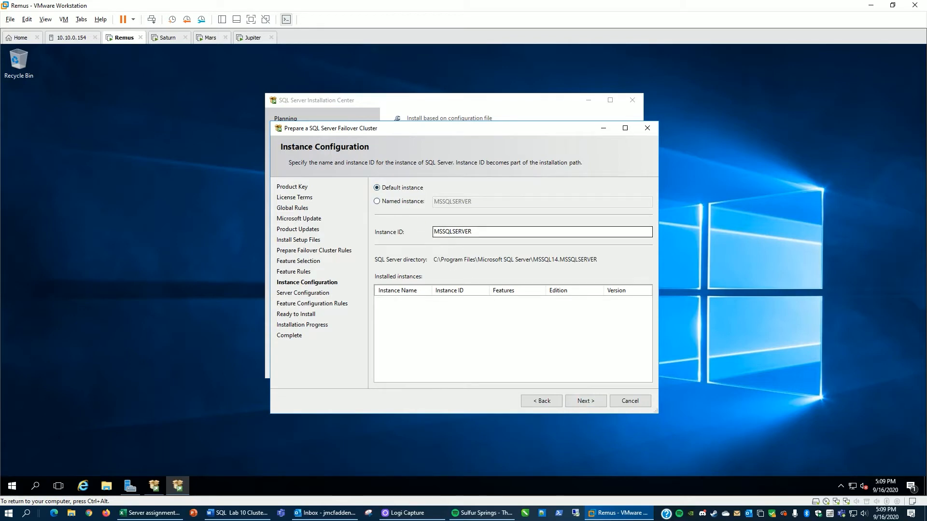
left_click(586, 405)
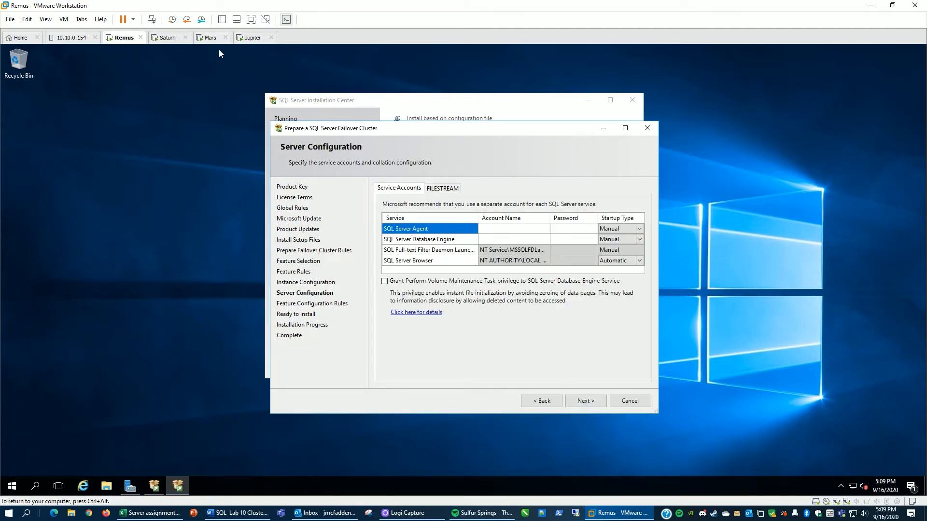
Step: Switch to the Mars VM and open Managed Service Accounts GUI from the Cjwdev start menu folder
left_click(211, 37)
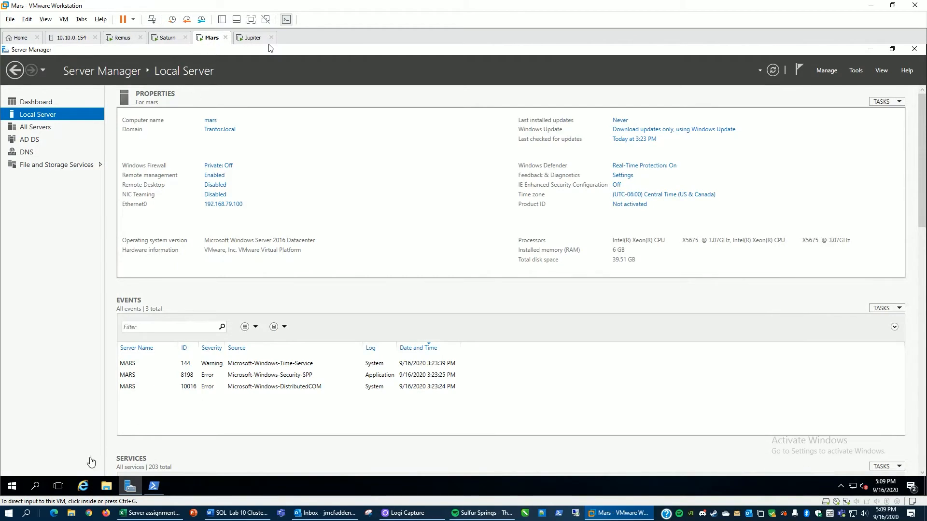
left_click(12, 487)
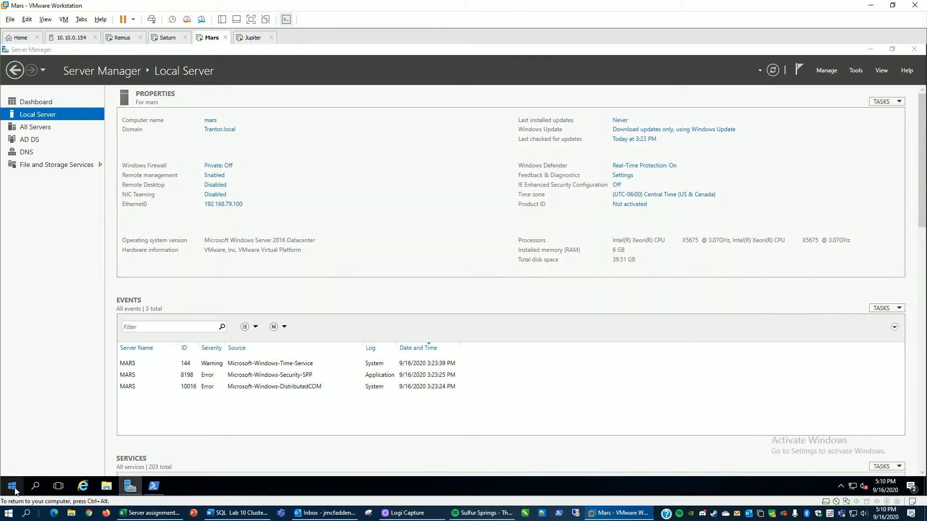
left_click(95, 251)
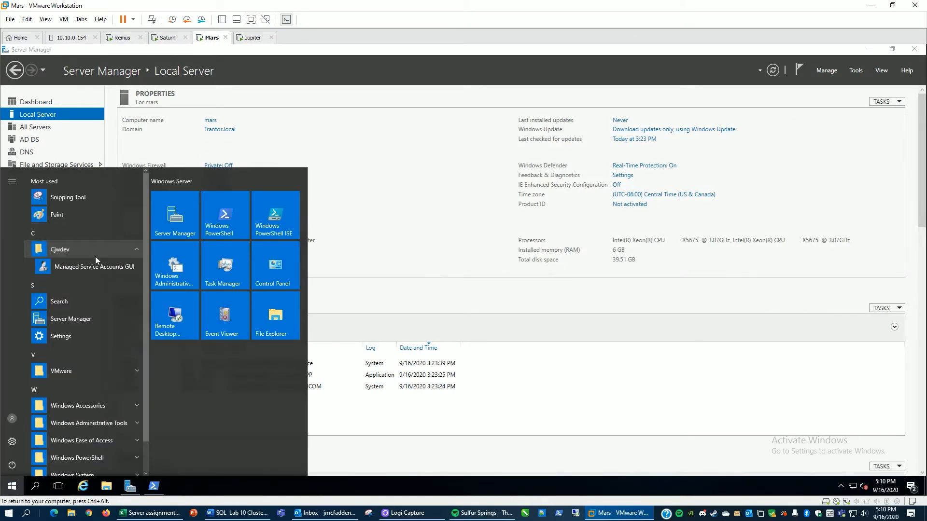
left_click(96, 266)
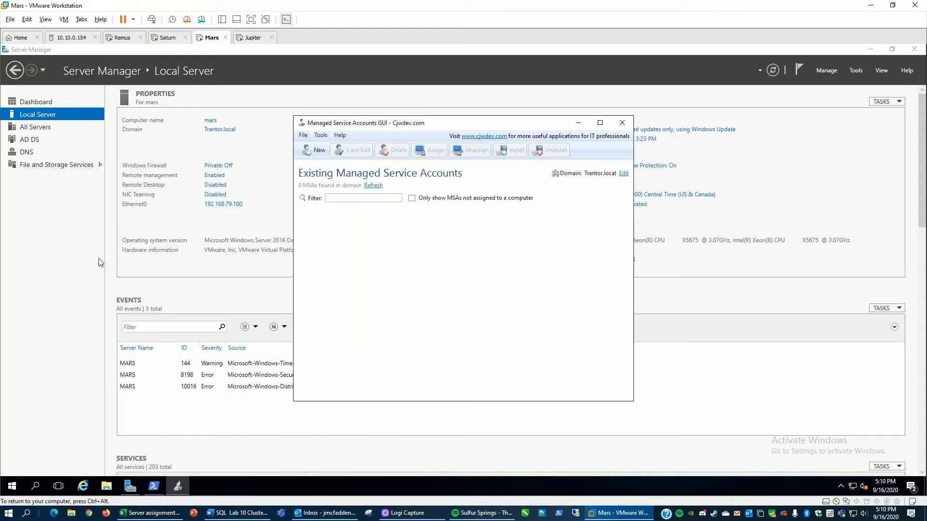
Step: Try to create a new group managed service account named sqlagent
left_click(310, 154)
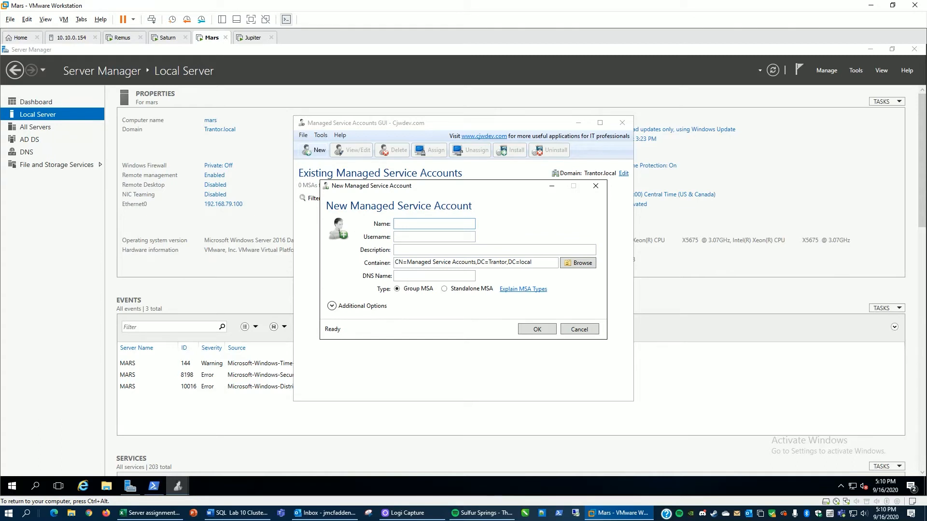
type("sqlagent")
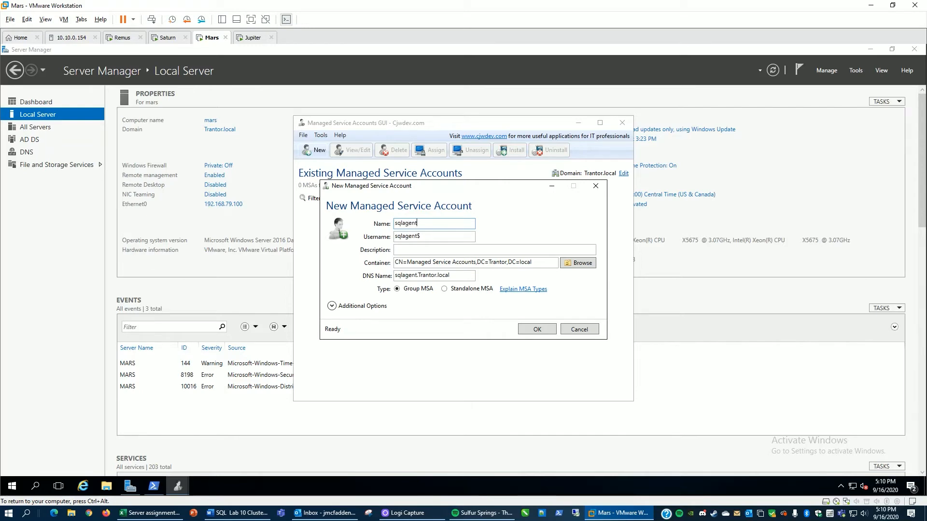
left_click(536, 333)
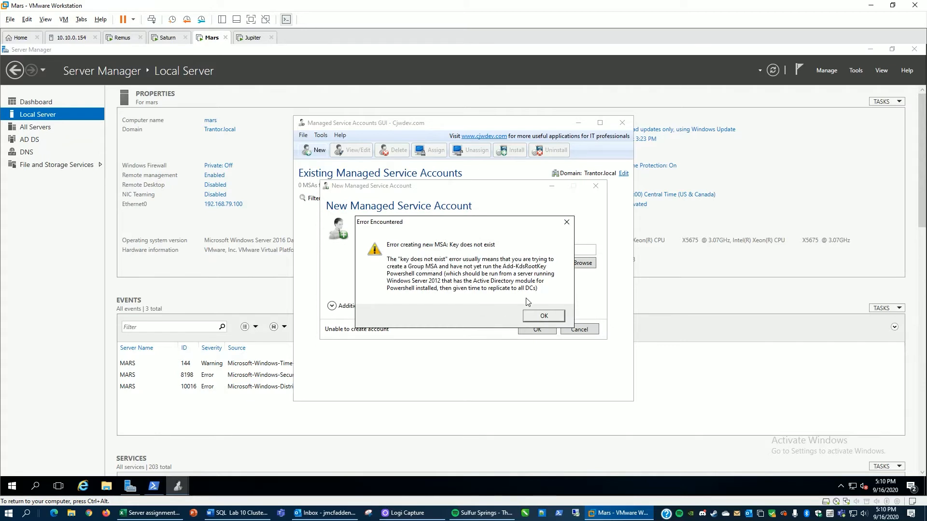
left_click(537, 317)
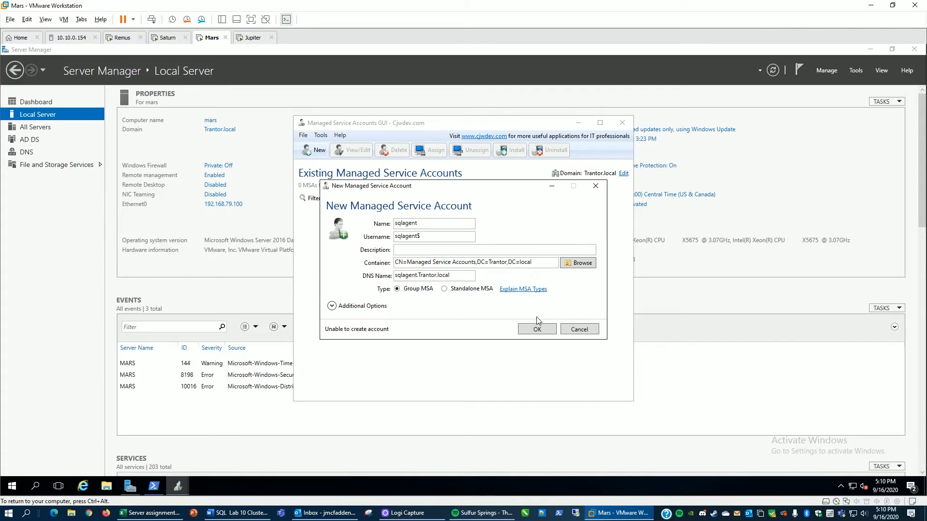
Step: Run Add-KdsRootKey -EffectiveTime ((get-date).addhours(-10)) in PowerShell to create the KDS root key
left_click(154, 485)
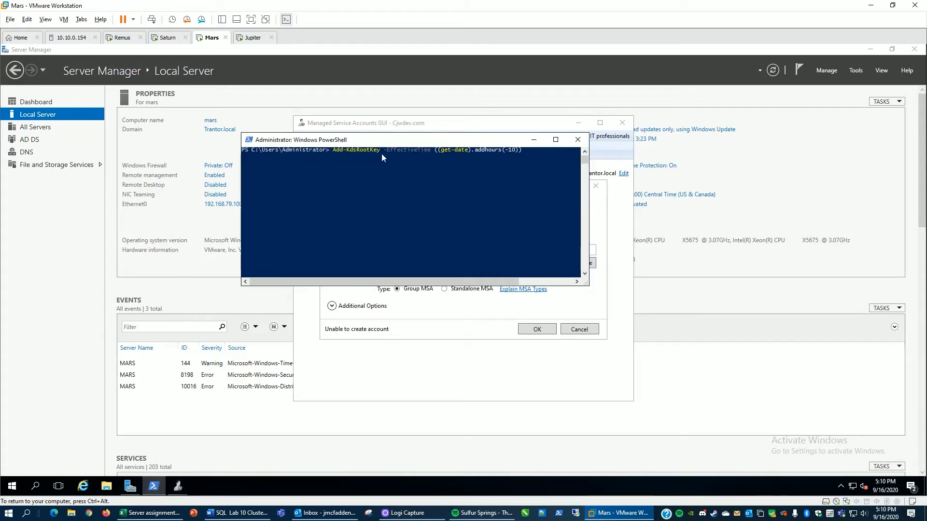
left_click(527, 151)
key("Escape")
left_click(513, 161)
key("Escape")
left_click(334, 150)
key("Escape")
key("Return")
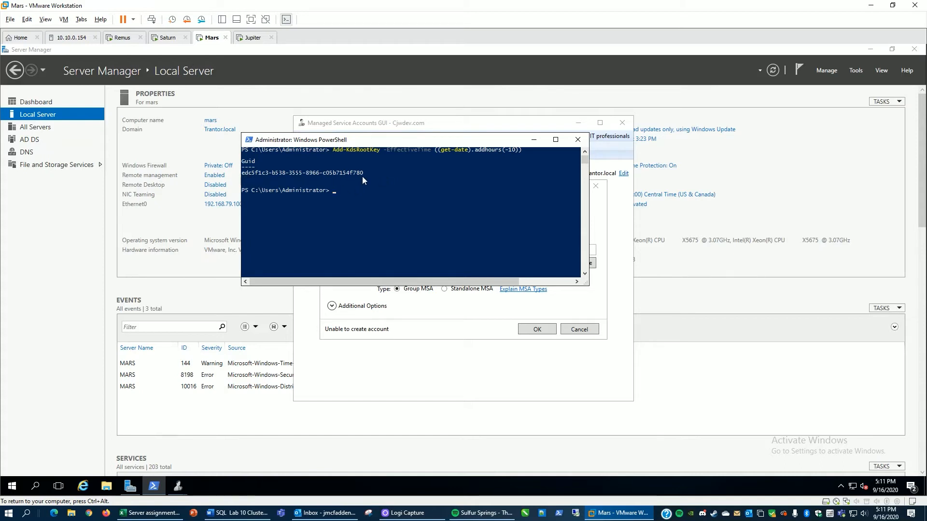
left_click(533, 140)
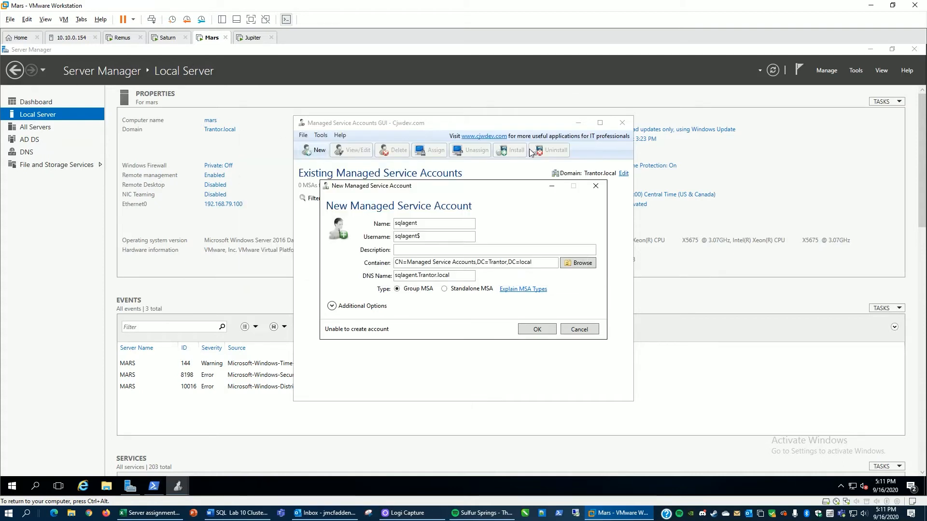
Step: Create the sqlagent group MSA and choose to assign it to a computer
left_click(536, 332)
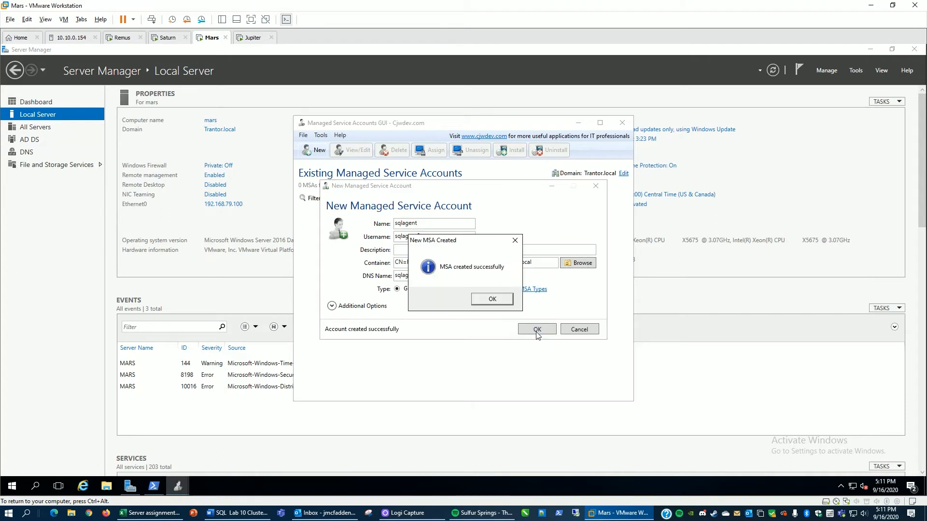
left_click(488, 300)
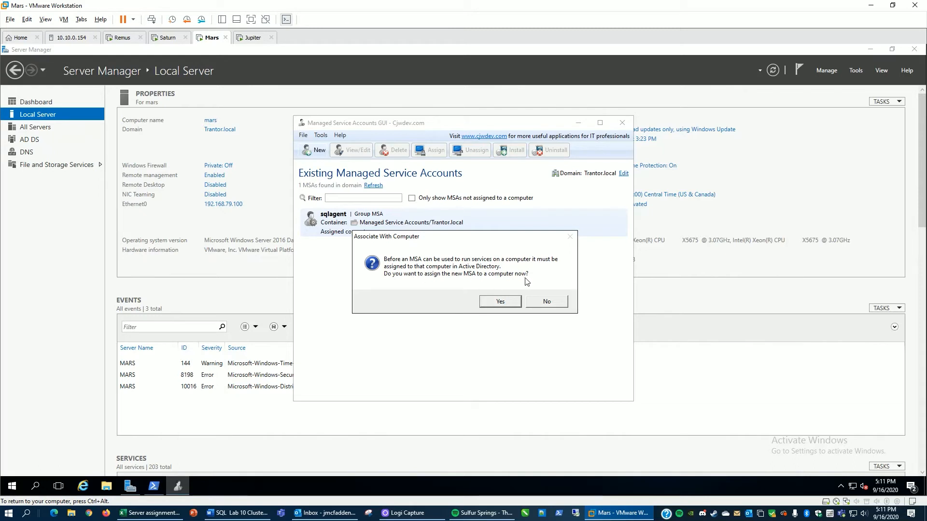
left_click(500, 302)
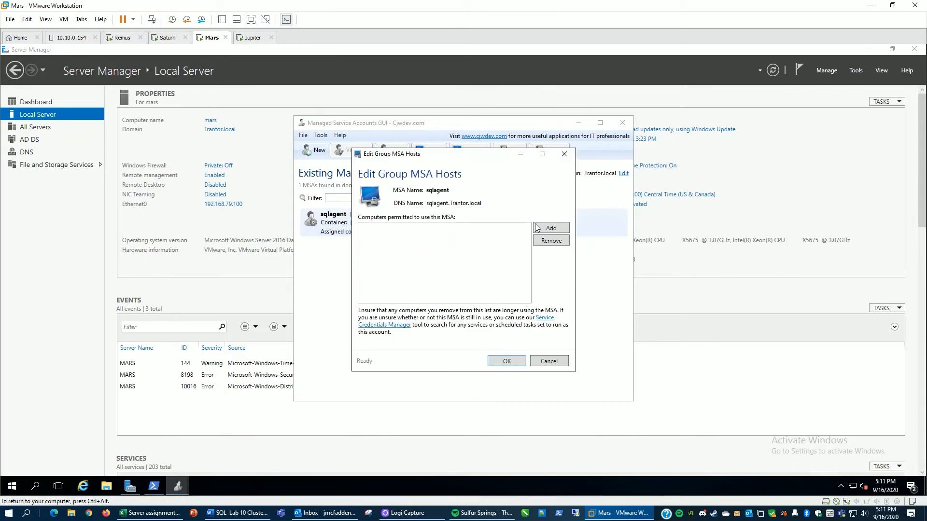
Step: Permit the SATURN and REMUS computers to use the sqlagent group MSA
left_click(544, 231)
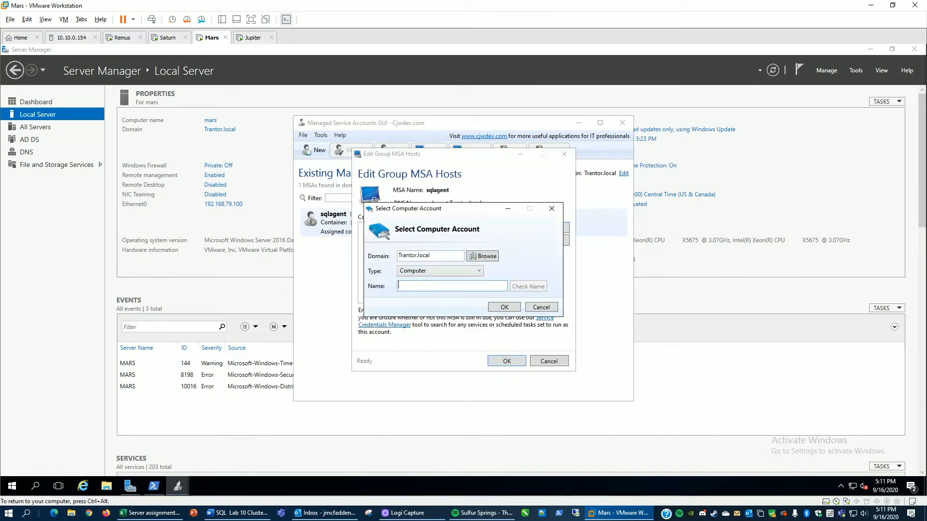
type("saturn")
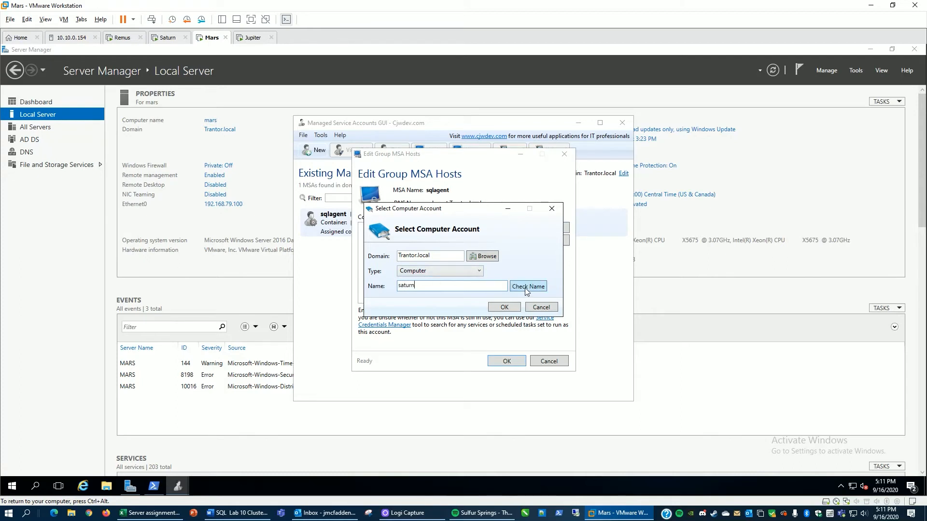
left_click(525, 287)
left_click(505, 307)
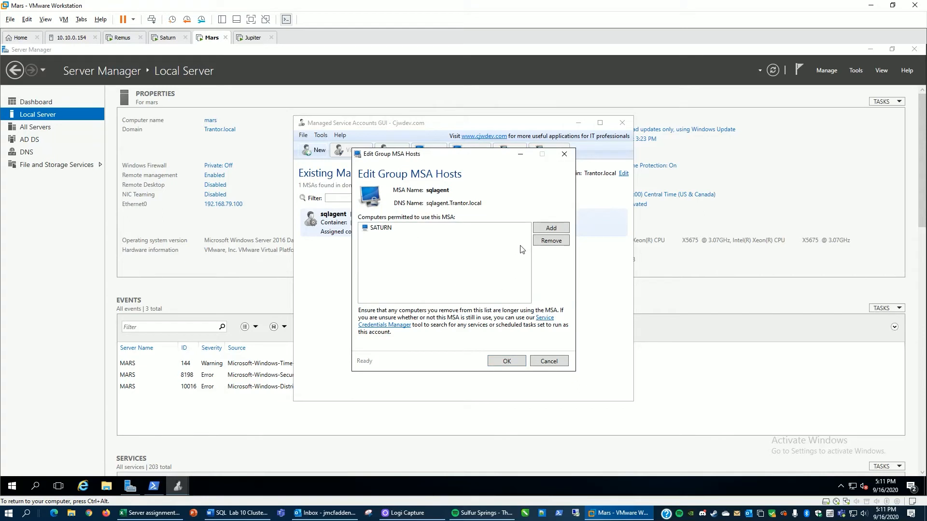
left_click(546, 232)
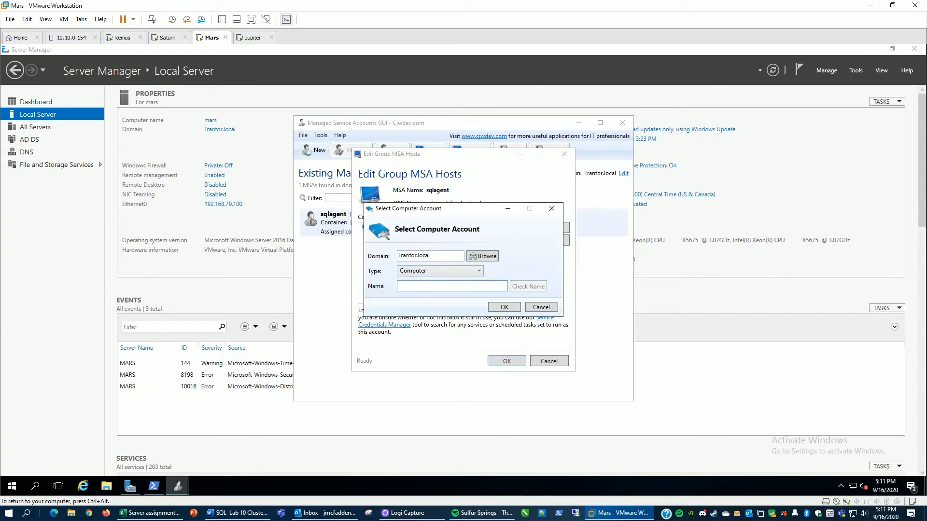
type("remus")
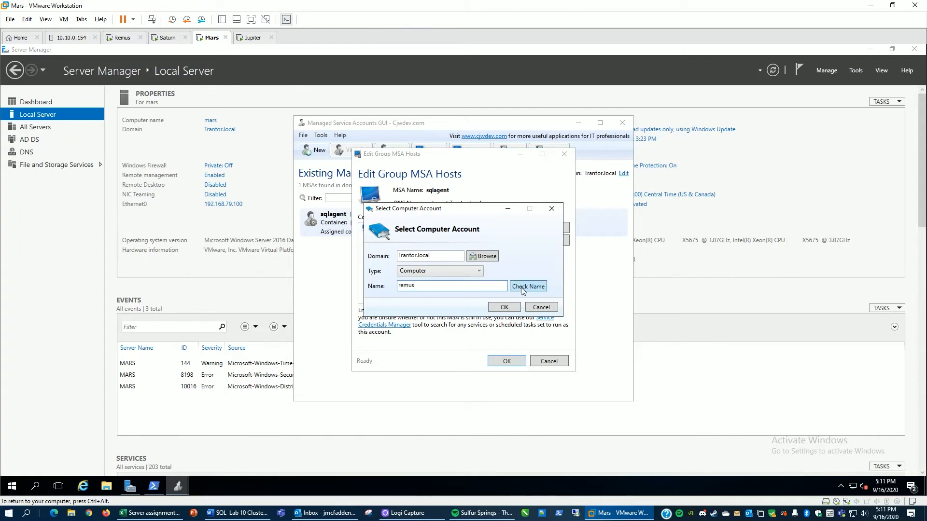
left_click(521, 288)
left_click(504, 309)
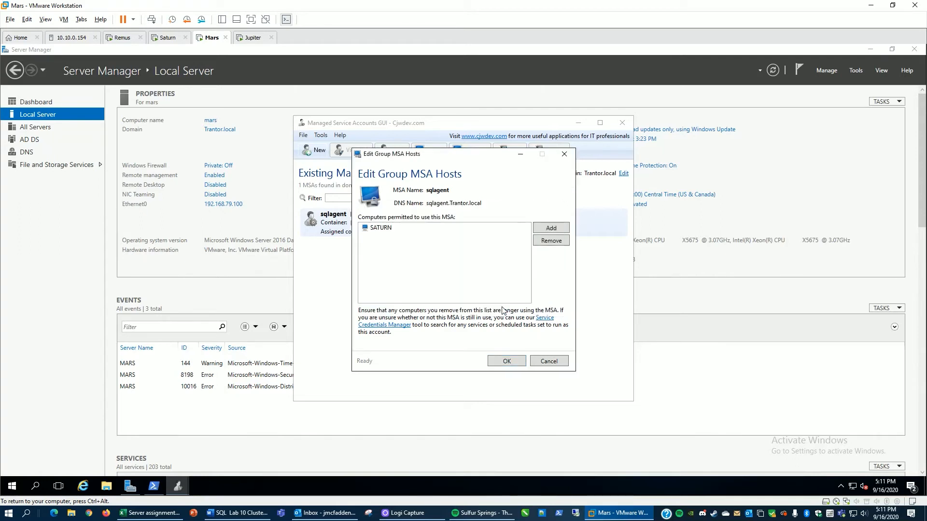
left_click(505, 363)
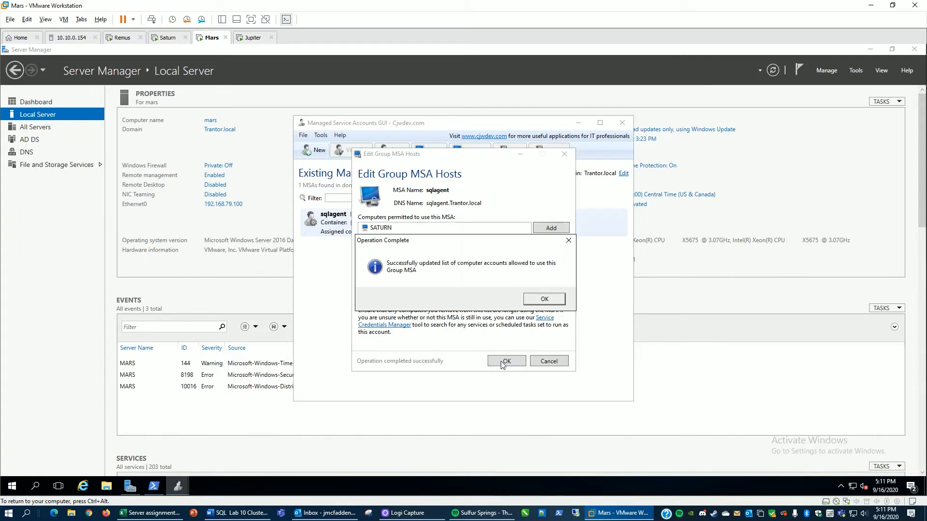
left_click(539, 299)
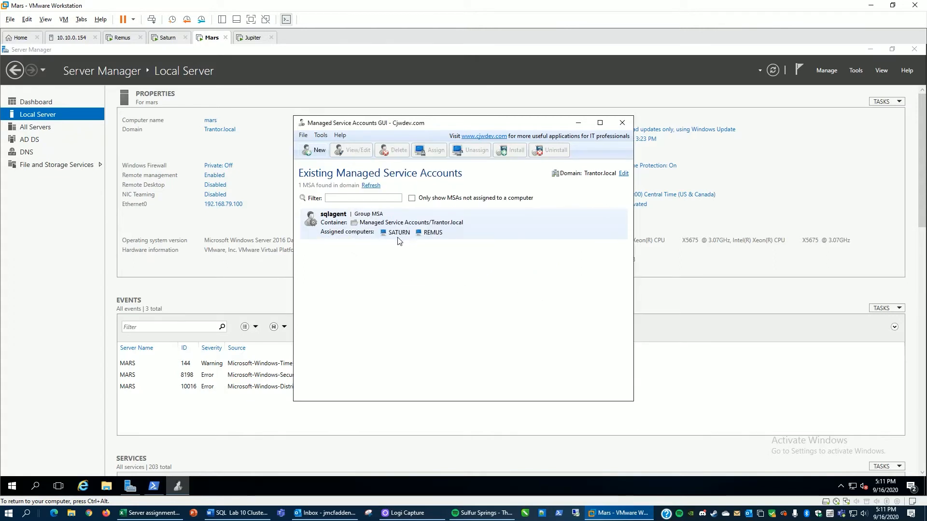
Step: Create a new group MSA named sqlexecutive and choose to assign it to a computer
left_click(313, 155)
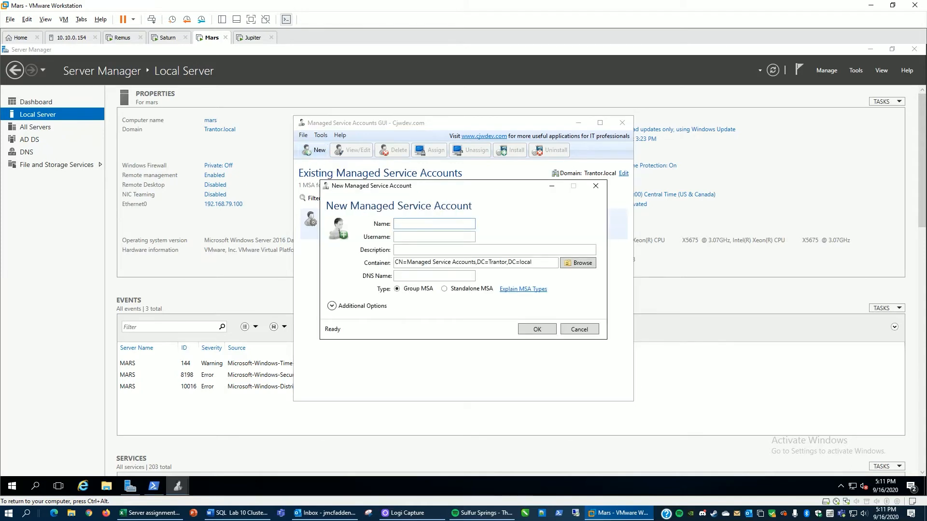
type("sqlexecutive")
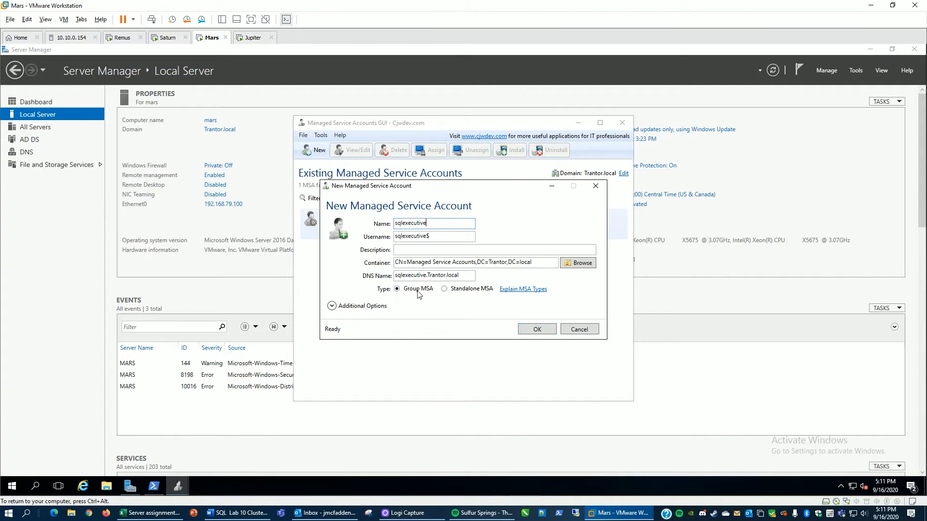
left_click(526, 329)
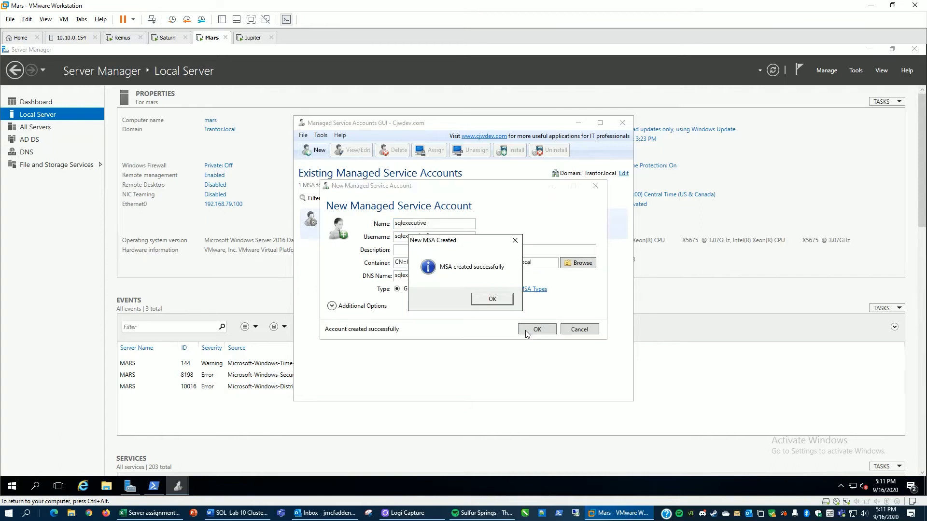
left_click(488, 302)
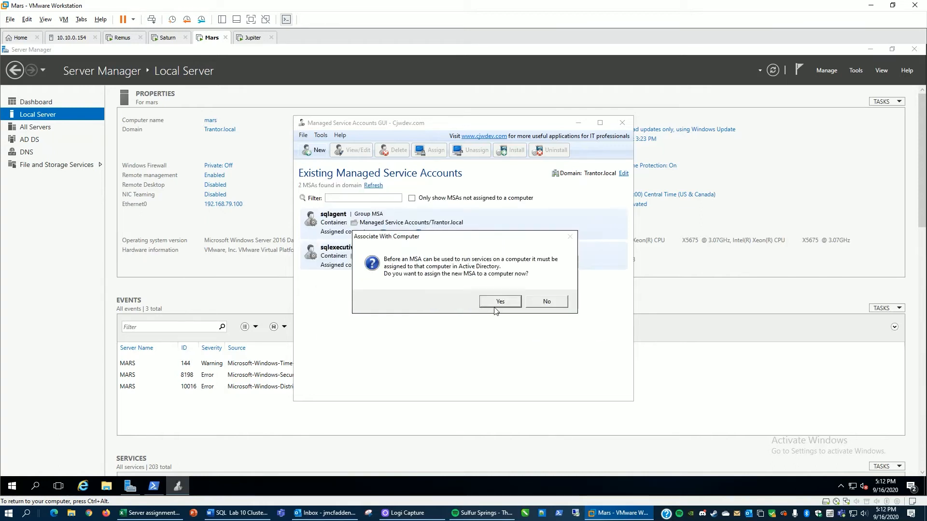
left_click(497, 302)
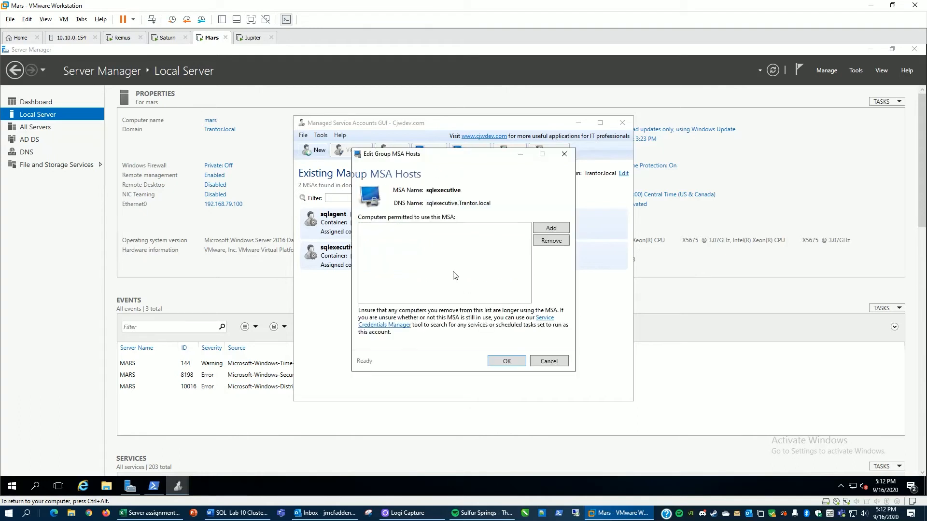
Step: Permit the SATURN and REMUS computers to use the sqlexecutive group MSA and save the host list
left_click(548, 231)
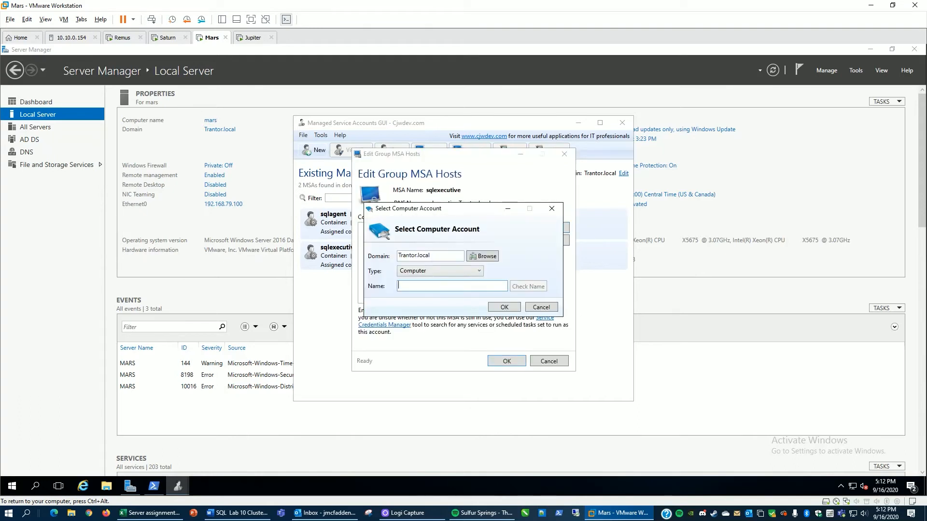
type("saturn")
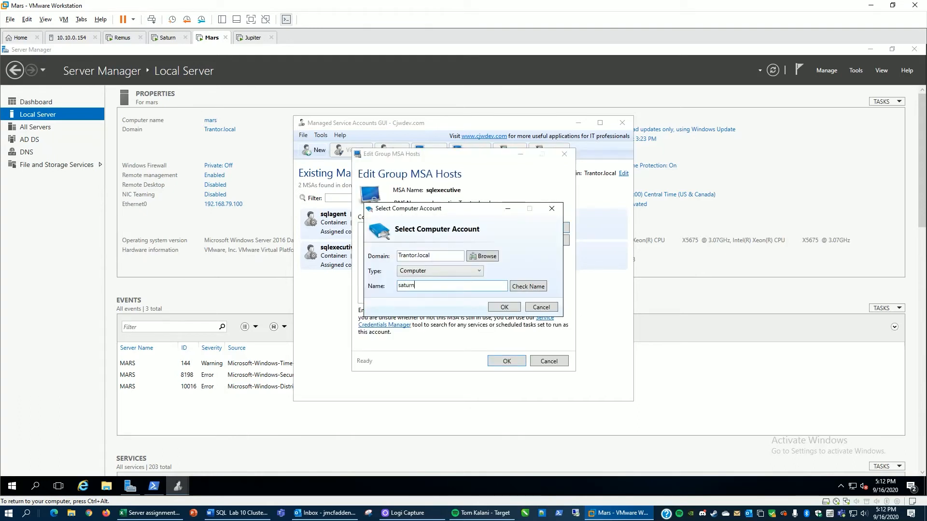
left_click(514, 288)
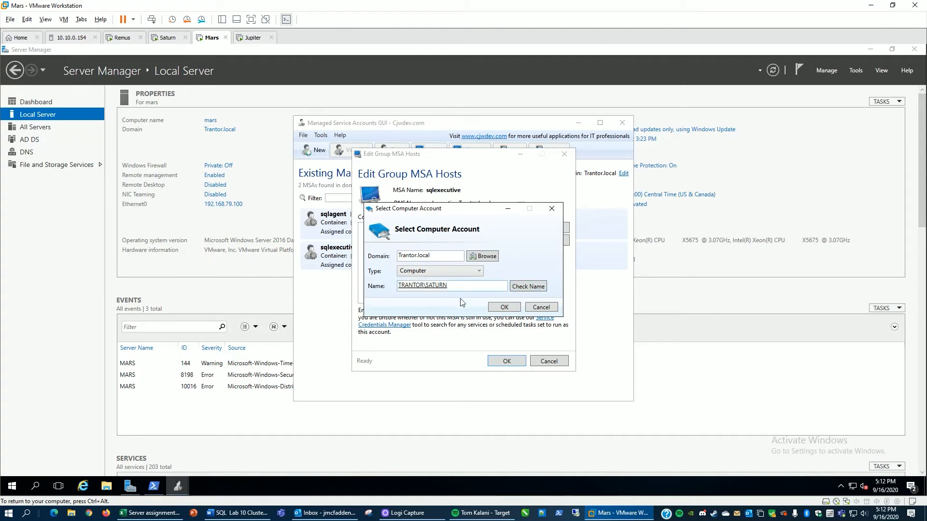
left_click(497, 307)
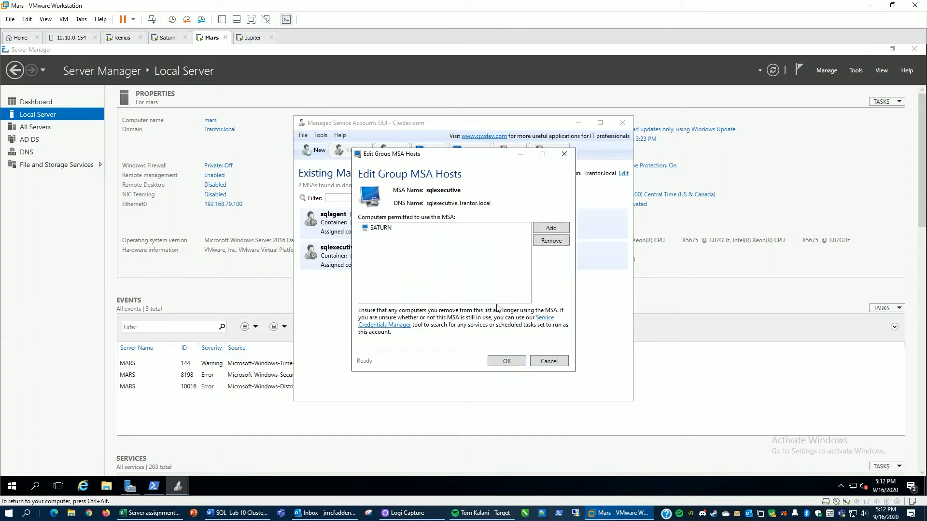
left_click(555, 229)
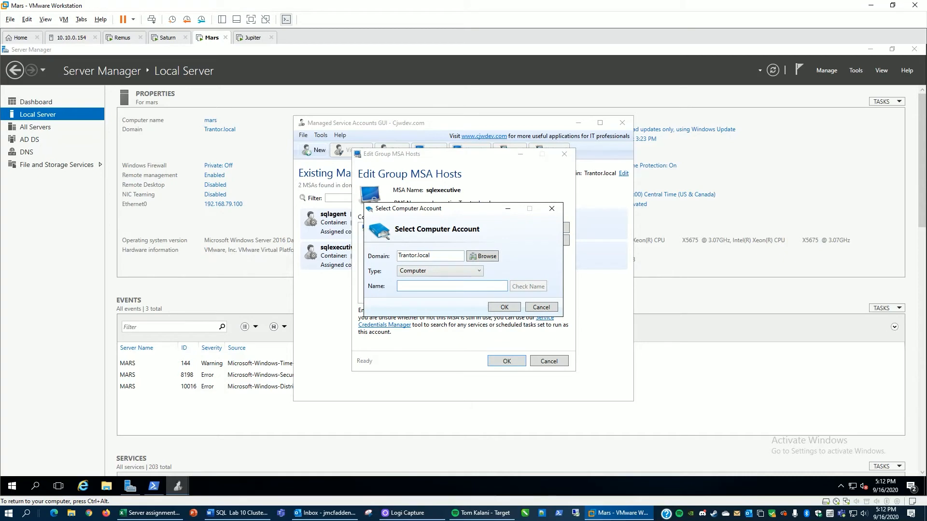
type("remus")
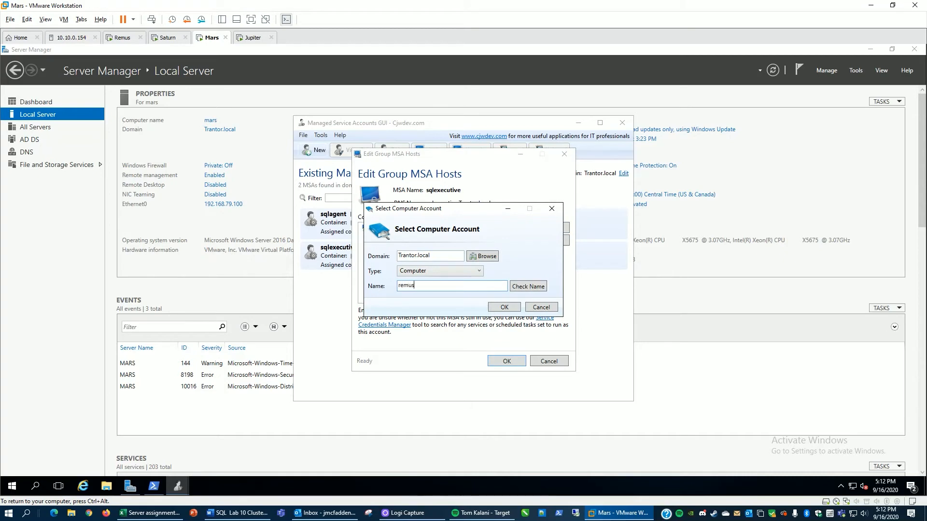
left_click(522, 290)
left_click(498, 308)
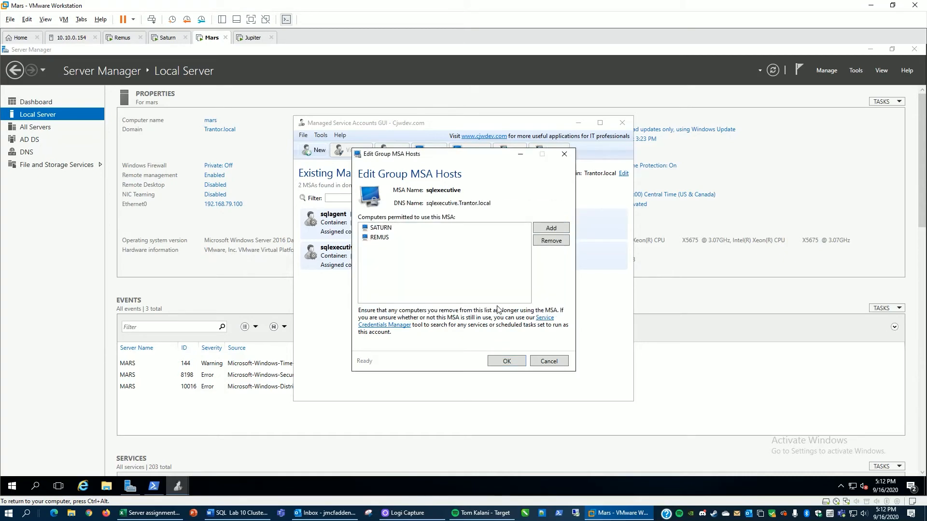
left_click(507, 362)
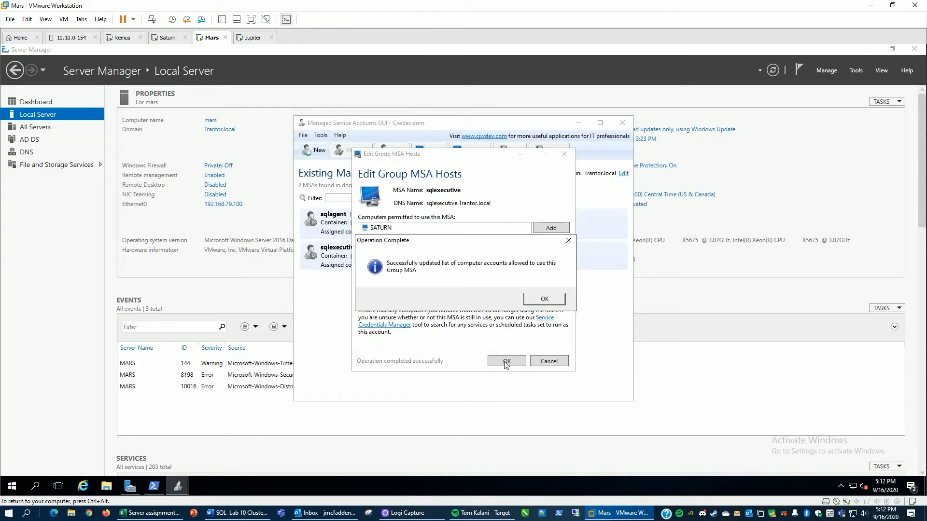
left_click(544, 300)
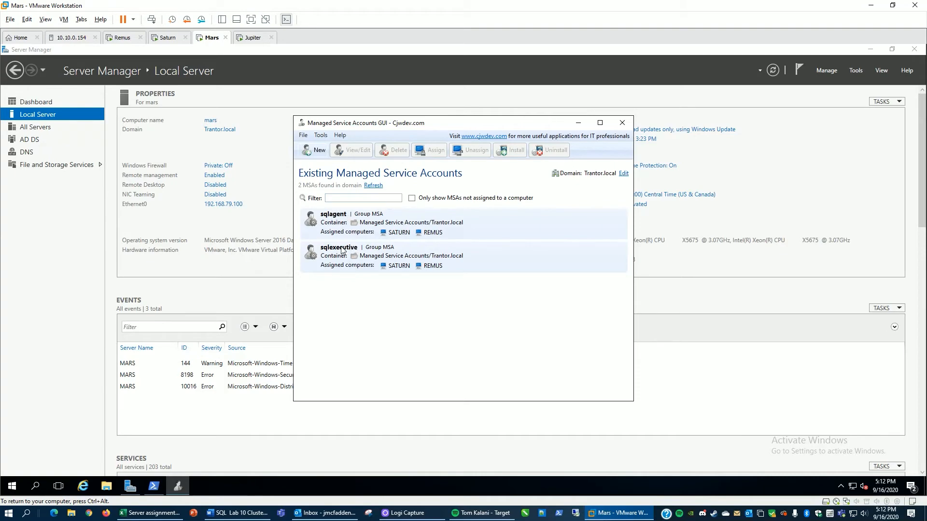
Step: On Remus, set the SQL Server Agent service account to trantor\sqlagent$ in the failover cluster setup's server configuration
left_click(123, 37)
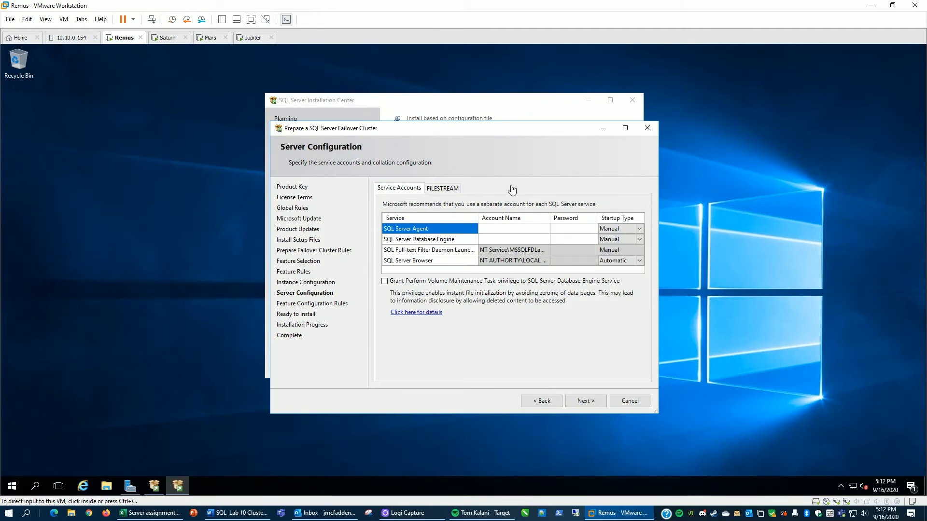
left_click(499, 231)
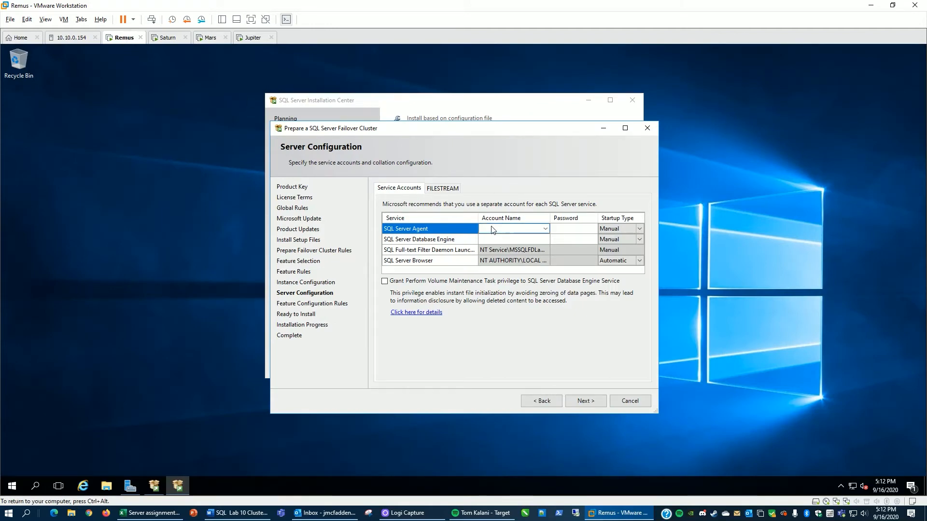
left_click(492, 229)
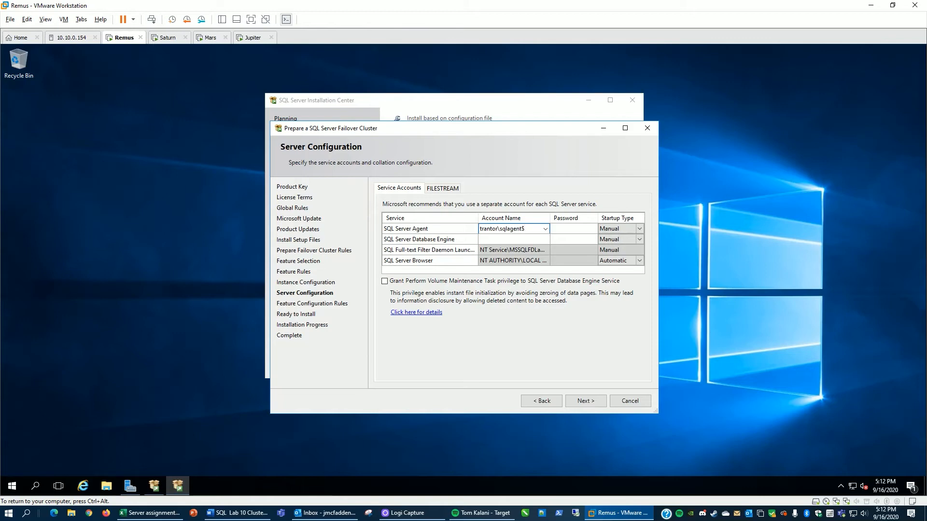
left_click(490, 239)
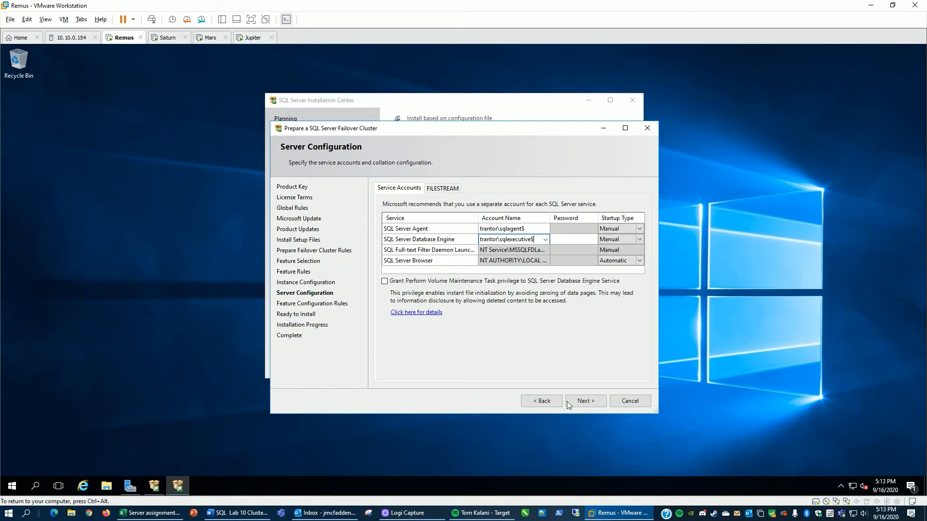
Step: Accept the service account settings and start the SQL Server 2017 failover cluster preparation install on Remus
left_click(583, 402)
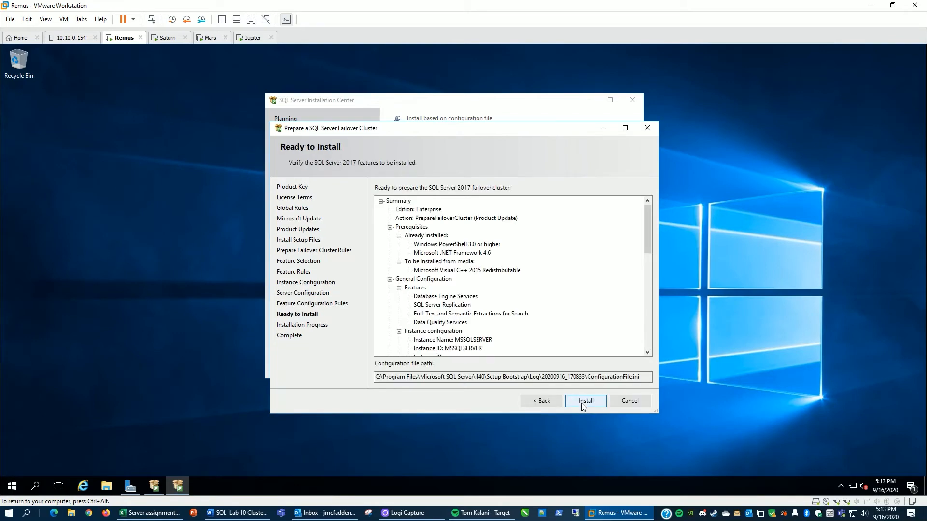
left_click(581, 403)
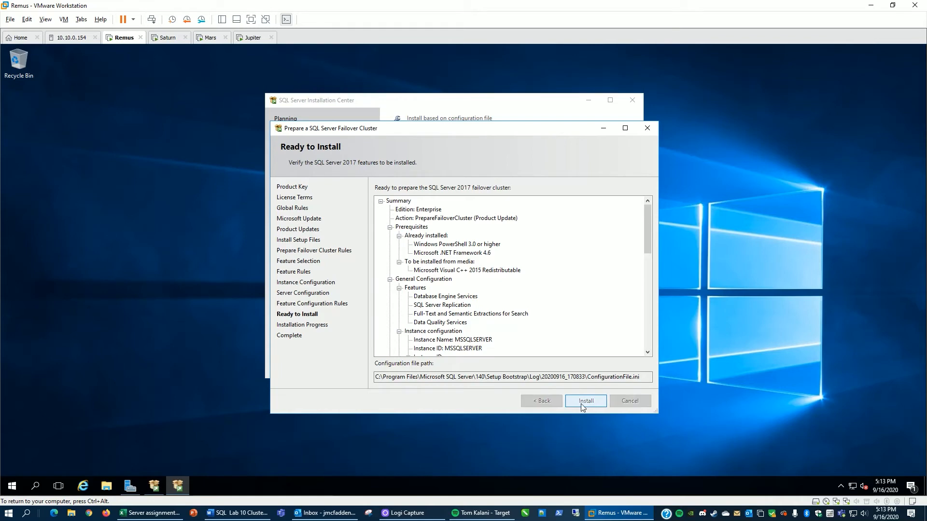
Step: Open Disk Management on Remus and bring the offline 10 GB Disk 2 online
right_click(10, 489)
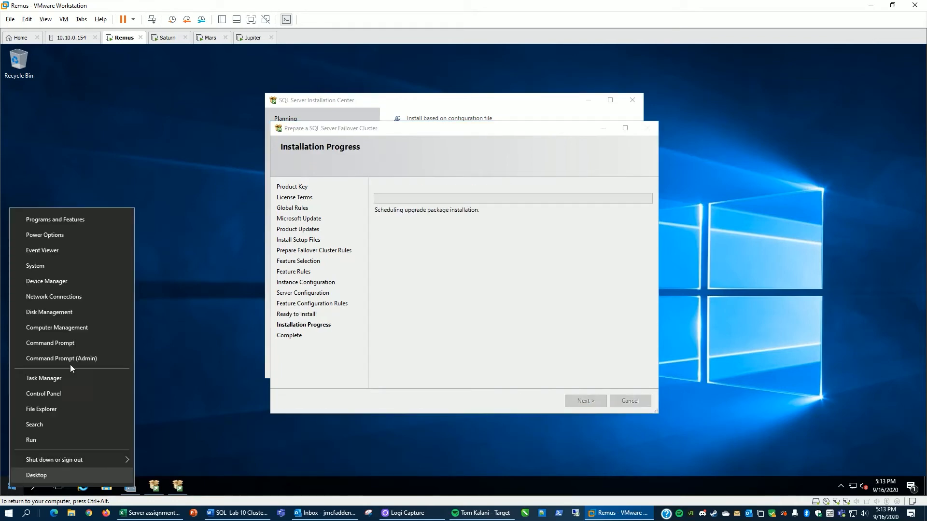
left_click(66, 316)
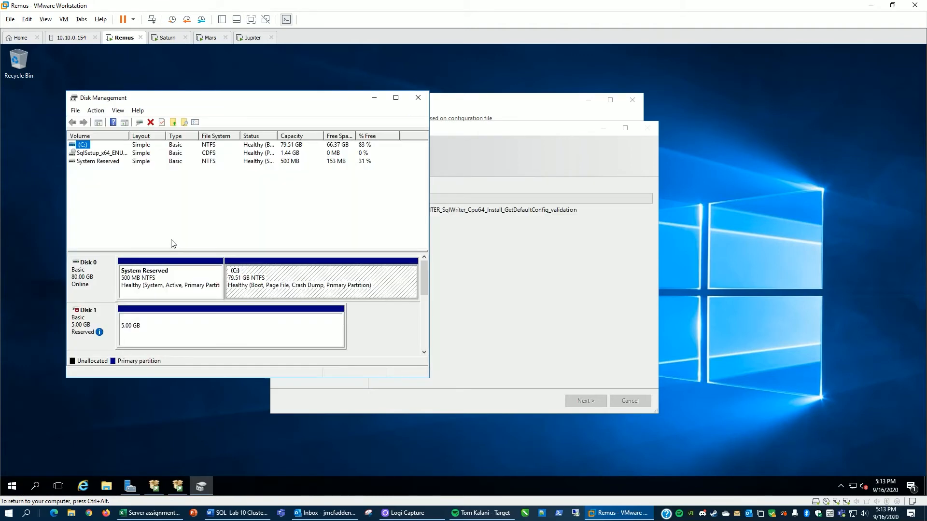
left_click(424, 353)
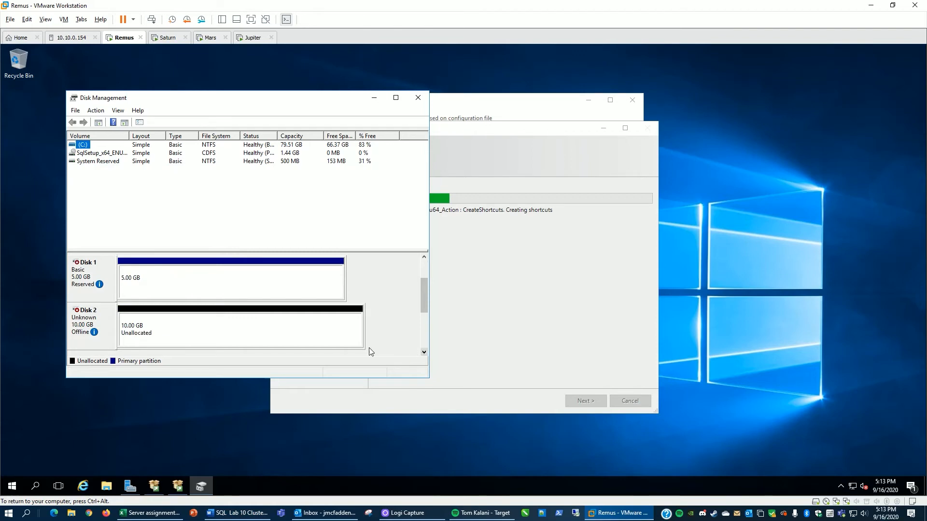
right_click(93, 324)
left_click(116, 330)
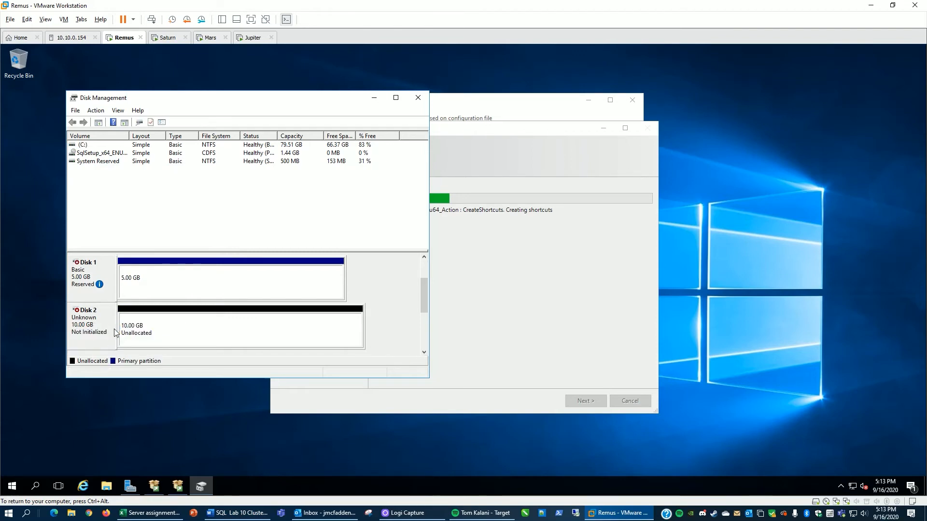
Step: Initialize Disk 2 with the MBR partition style
right_click(93, 326)
left_click(114, 329)
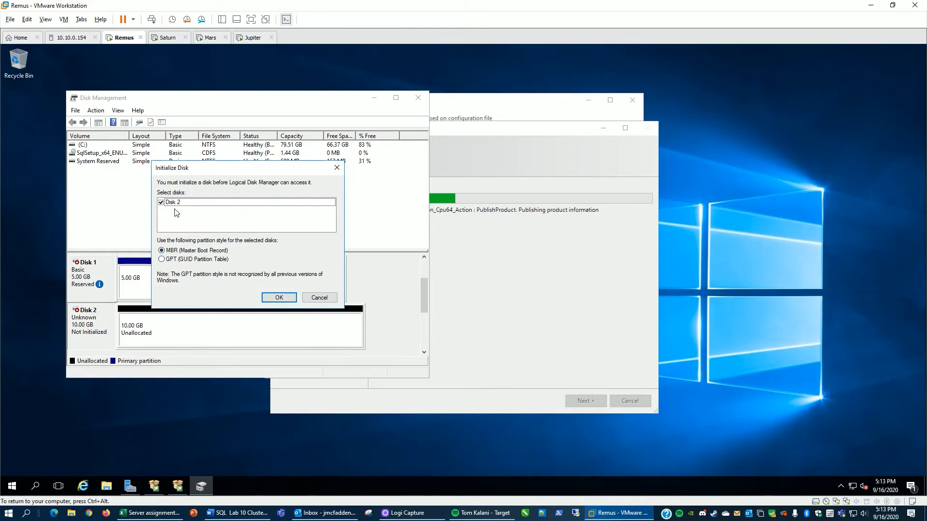
left_click(279, 298)
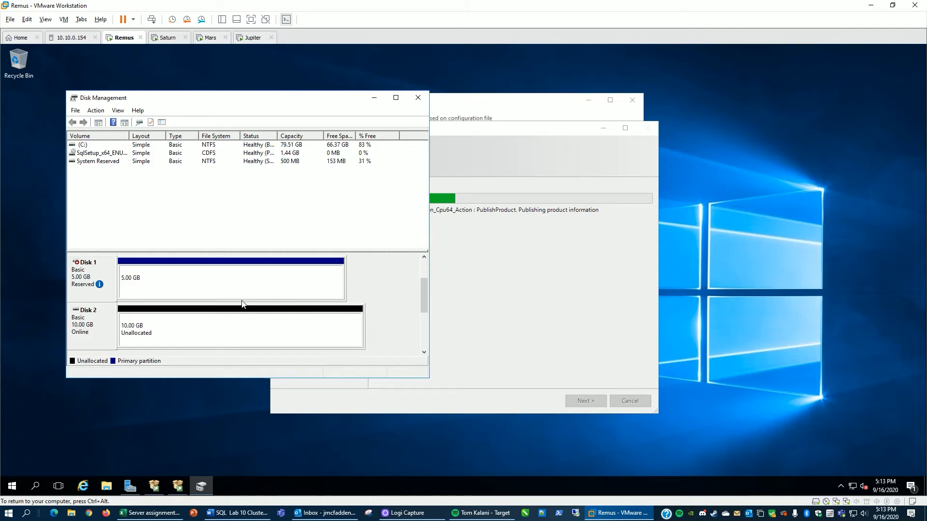
Step: Start a new simple volume on Disk 2's unallocated space, keeping full size and drive letter E
right_click(188, 328)
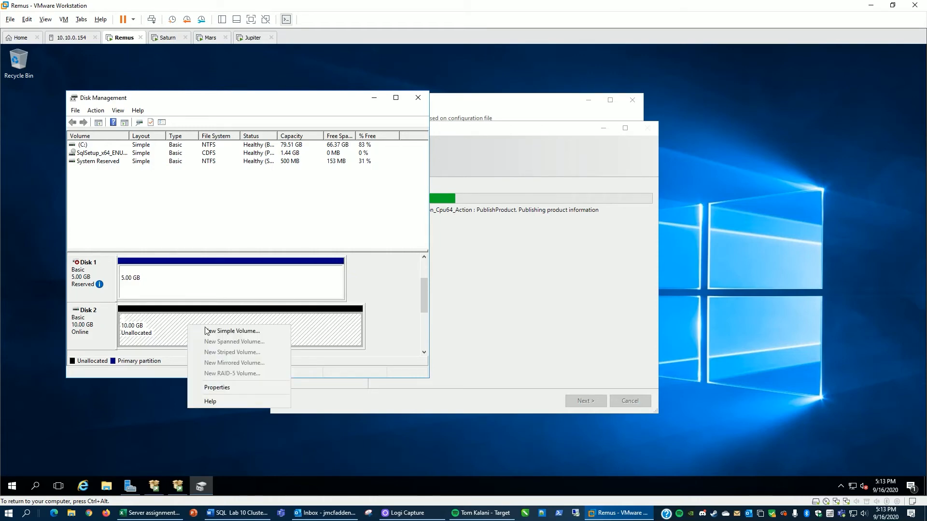
left_click(208, 332)
left_click(249, 319)
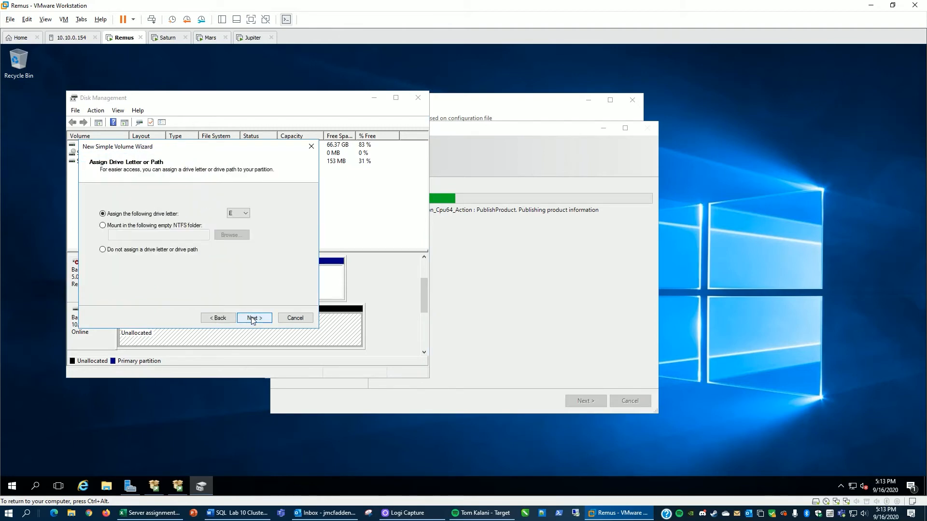
left_click(252, 319)
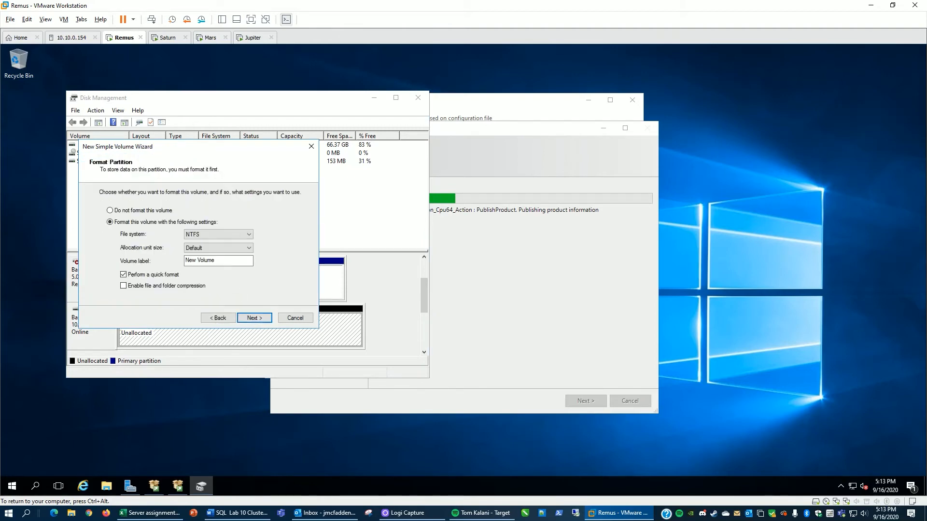
Step: Format the new volume as NTFS with quick format, label it VISCSI-SQL, and finish the wizard
key("Tab")
key("BackSpace")
left_click(27, 19)
left_click(45, 54)
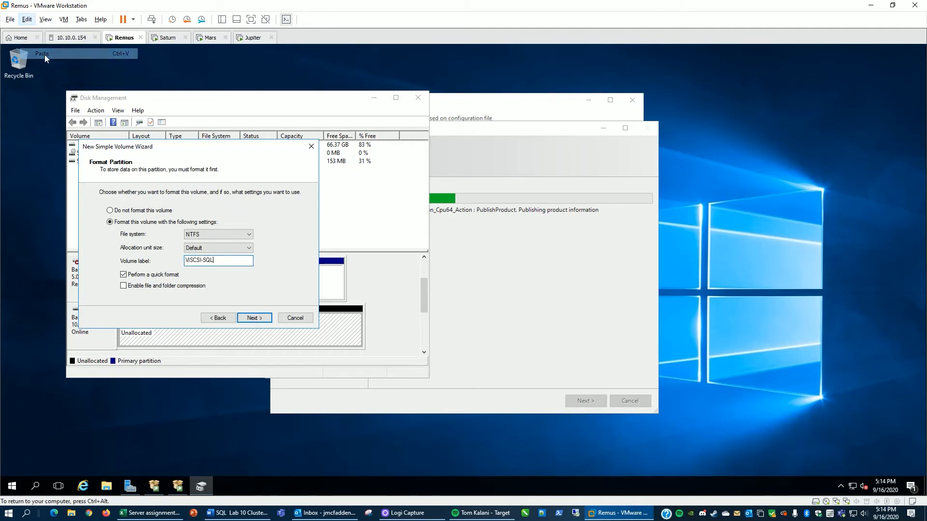
left_click(253, 319)
left_click(255, 318)
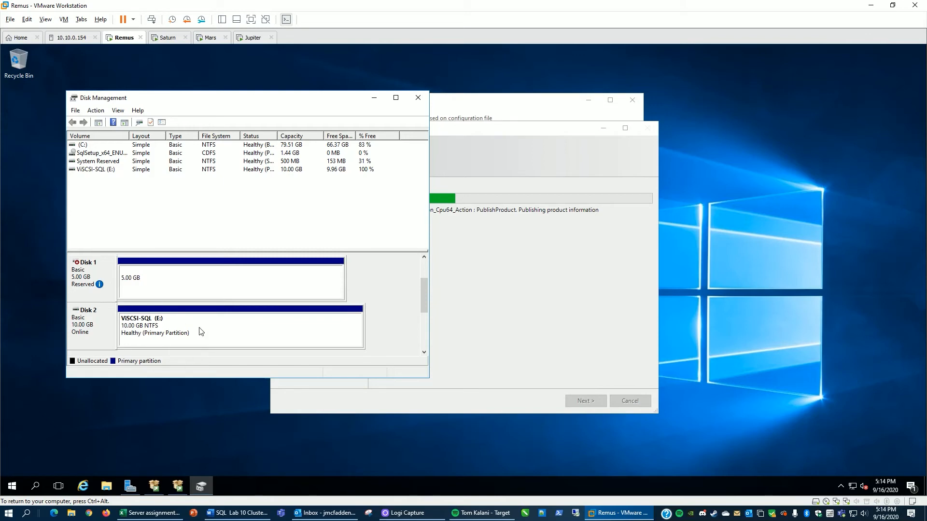
Step: Close Disk Management, switch to the Saturn machine, and open Failover Cluster Manager
left_click(421, 100)
left_click(170, 39)
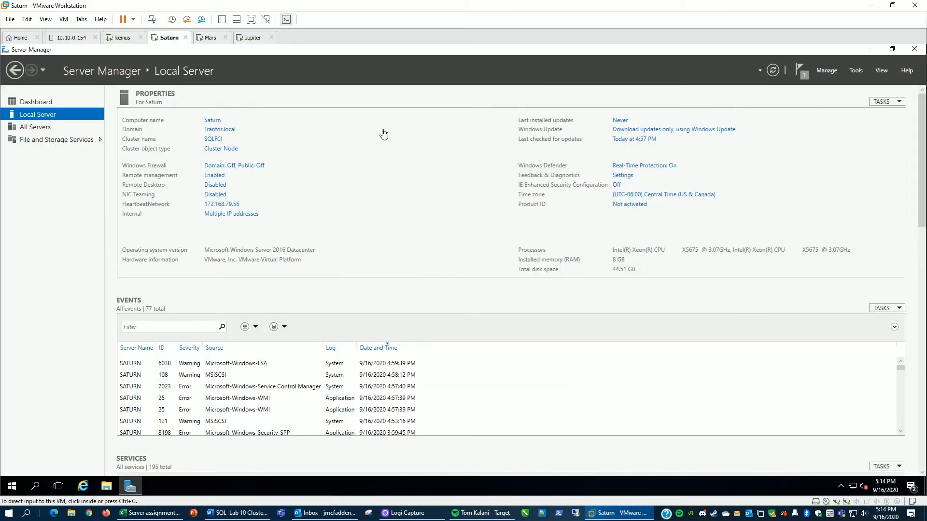
left_click(857, 71)
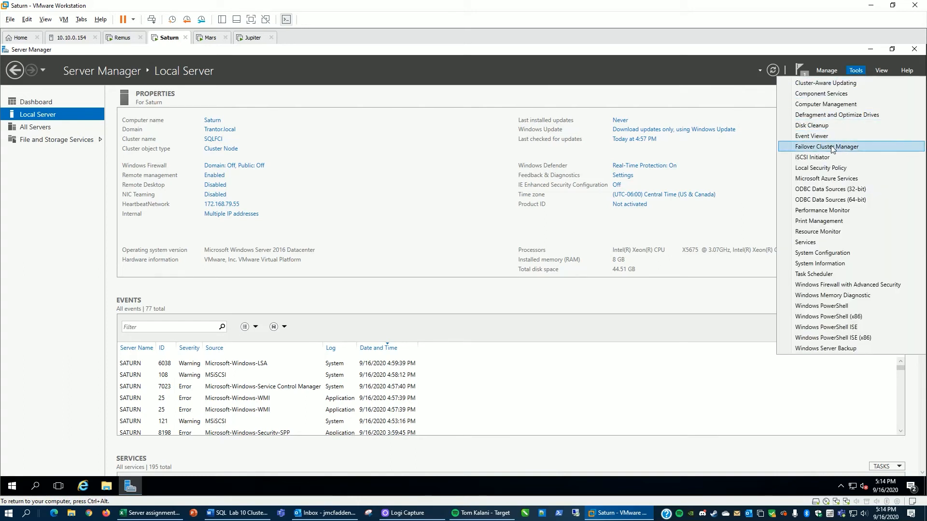
left_click(833, 147)
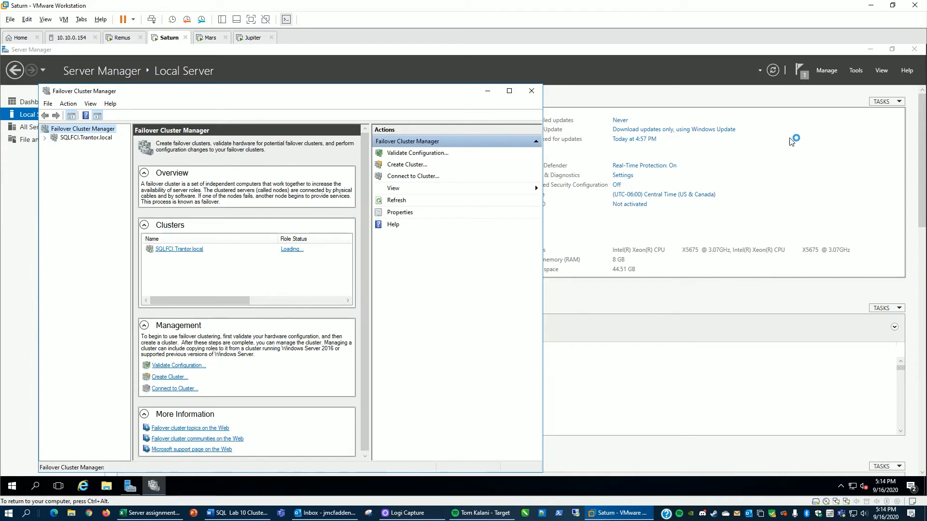
Step: Open Disk Management on Saturn and try to bring the 10 GB Disk 2 online
right_click(13, 492)
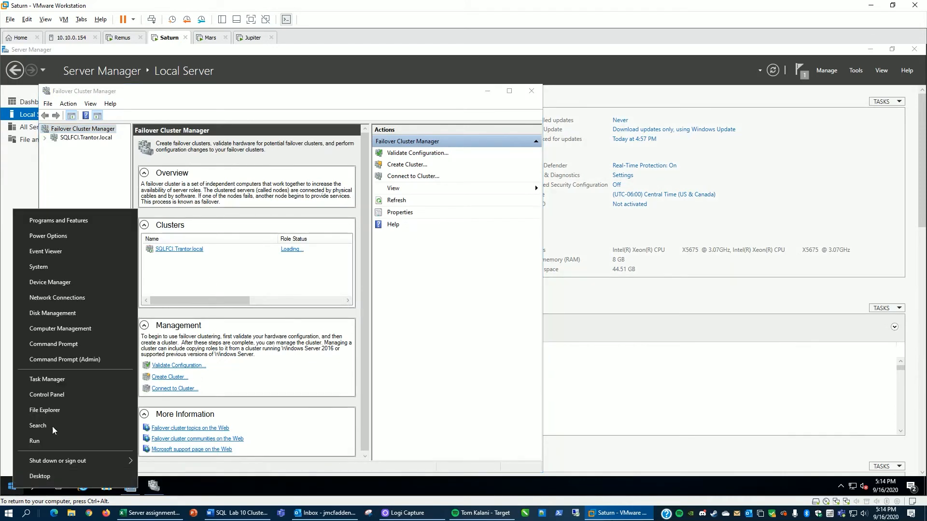
left_click(76, 320)
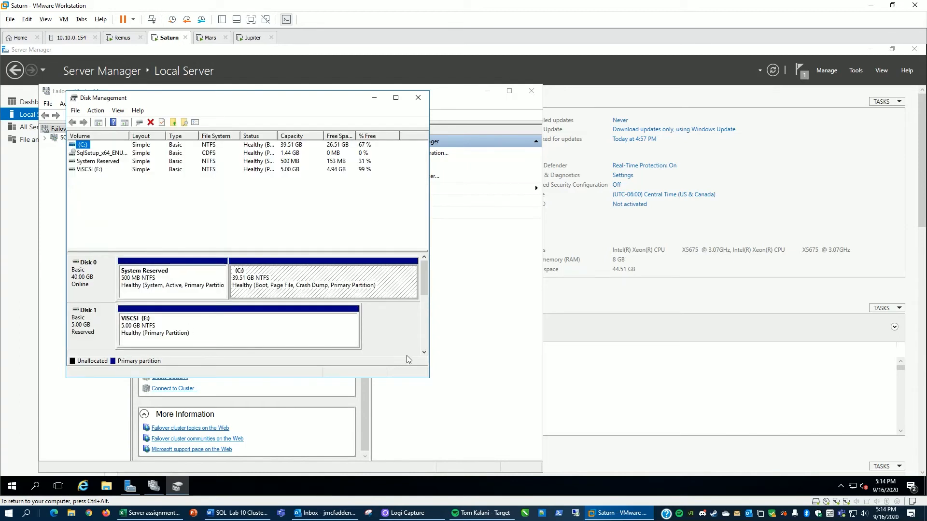
left_click(424, 352)
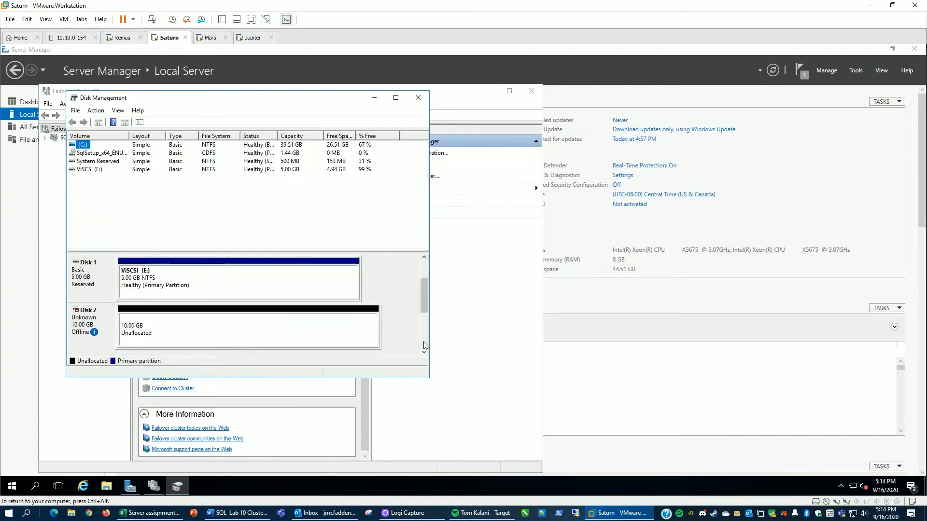
right_click(93, 323)
left_click(111, 328)
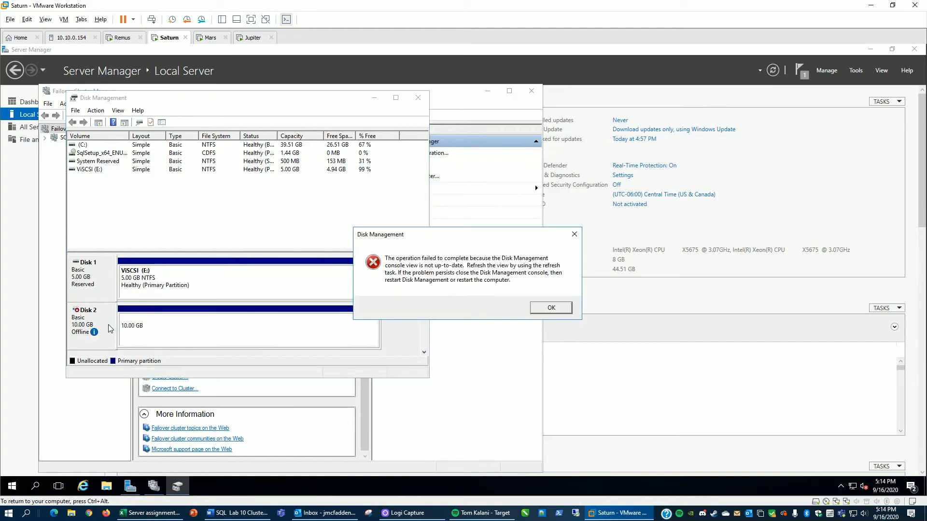
left_click(551, 309)
Step: Rescan disks and bring Disk 2 online on Saturn
left_click(95, 112)
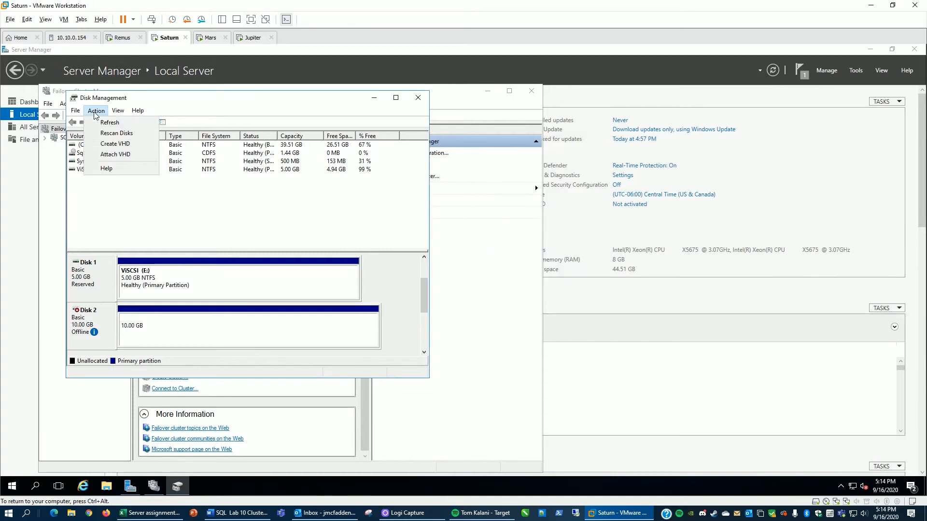
left_click(104, 134)
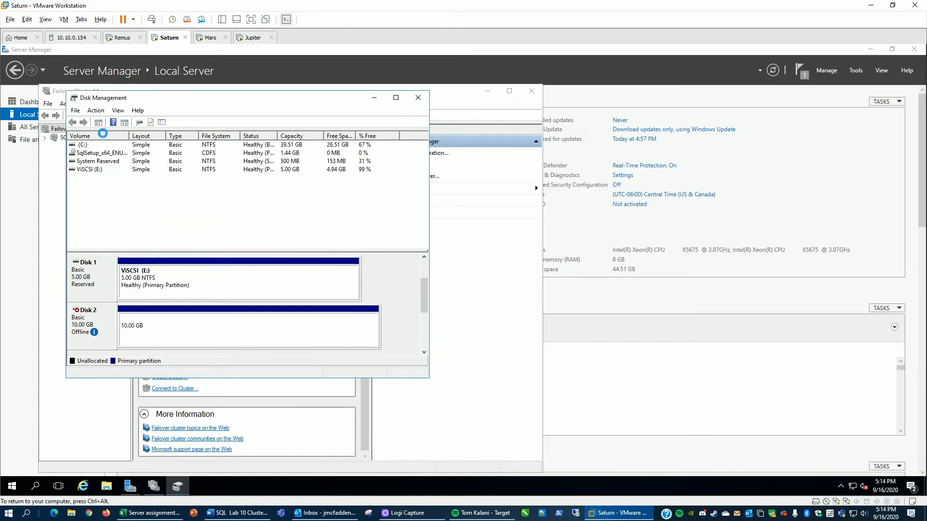
right_click(91, 324)
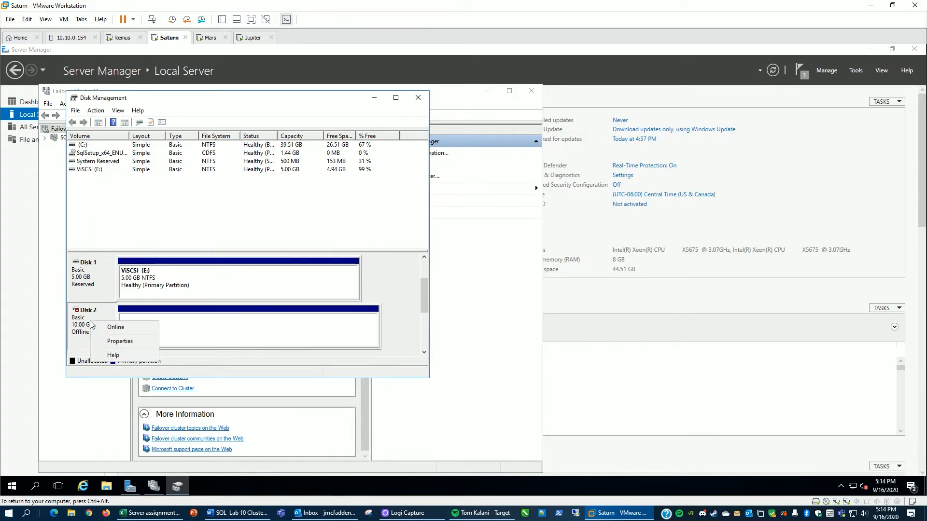
left_click(103, 327)
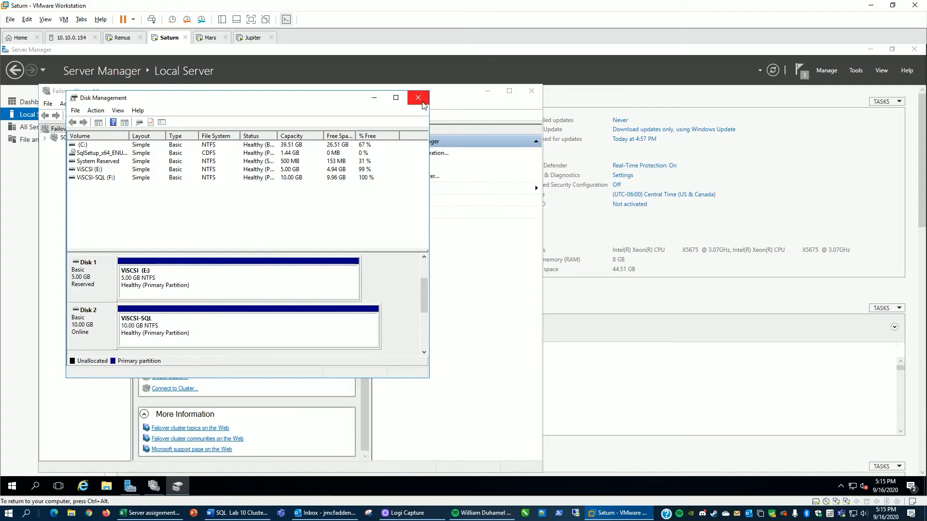
Step: In Failover Cluster Manager, open the SQLFCI cluster's storage disks and add the 10 GB disk as a cluster disk
left_click(462, 101)
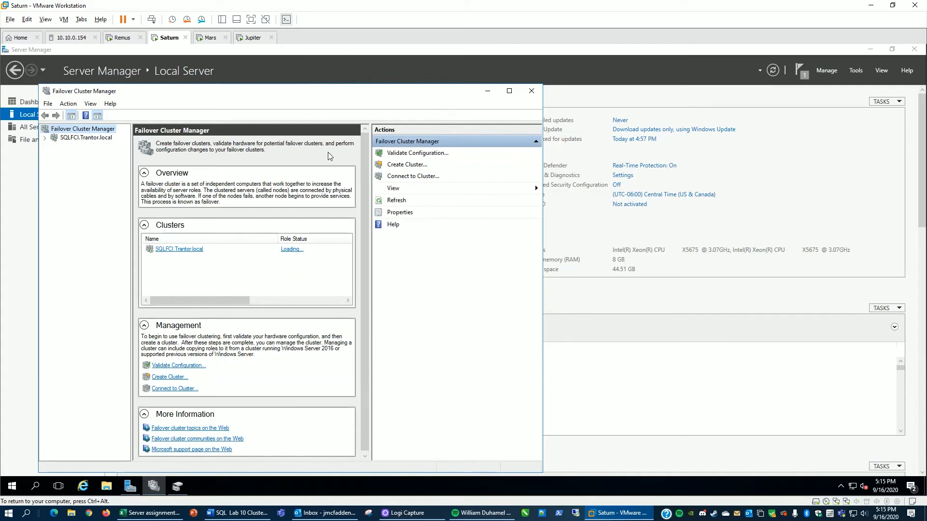
left_click(46, 138)
left_click(54, 165)
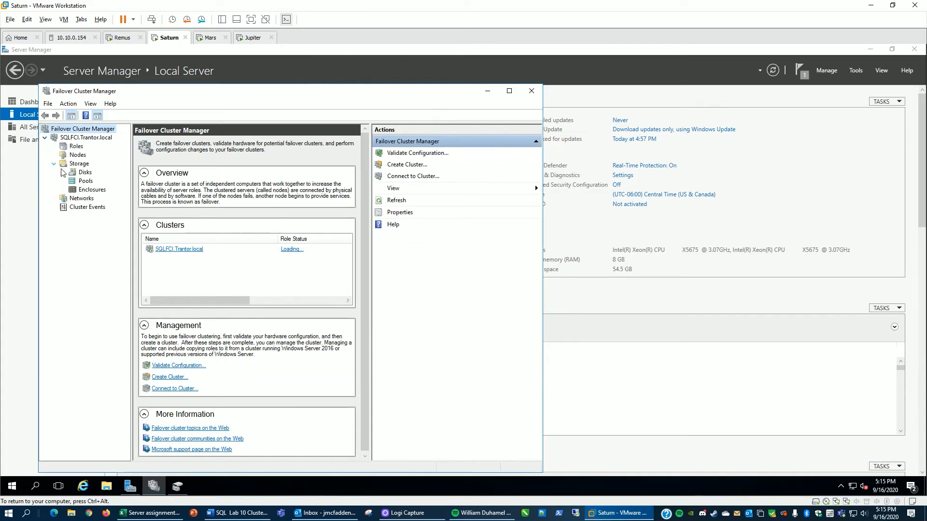
left_click(79, 173)
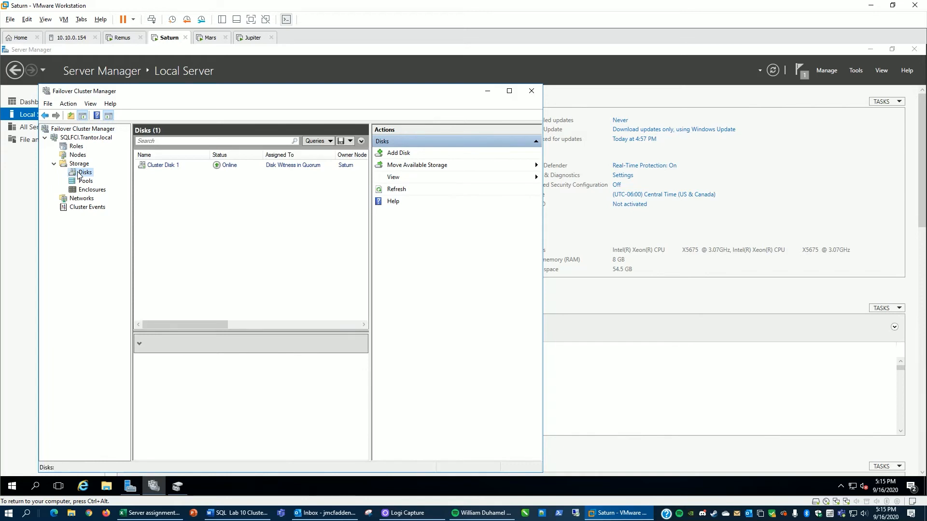
left_click(389, 152)
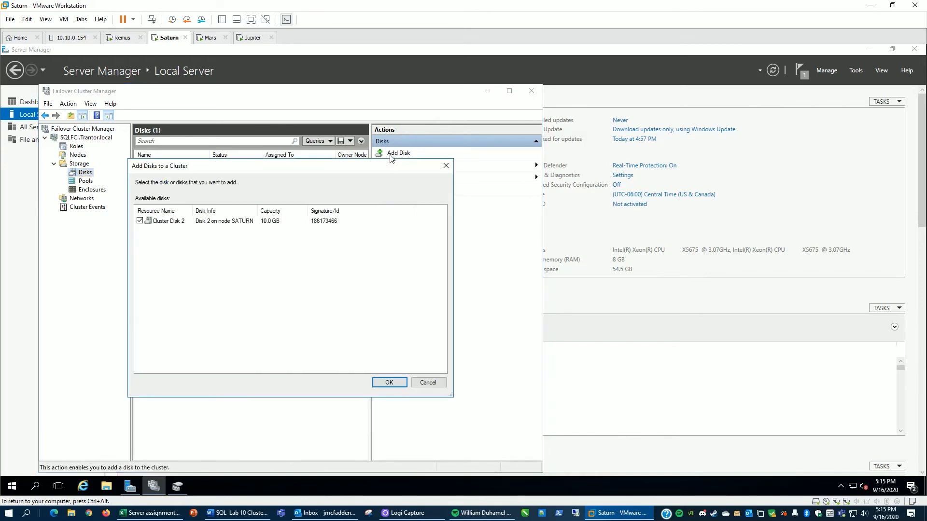
left_click(389, 383)
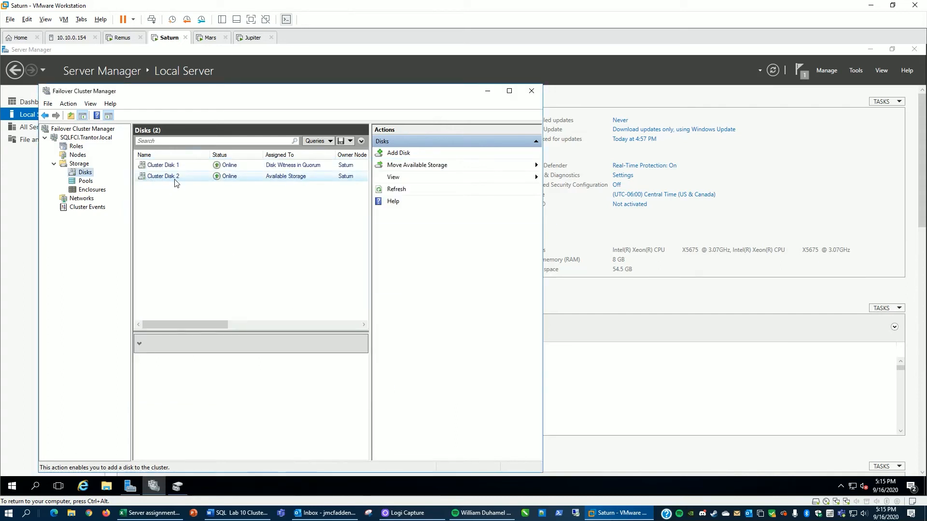
Step: Return to Remus, review the failover cluster preparation results, and close the setup wizard
left_click(487, 92)
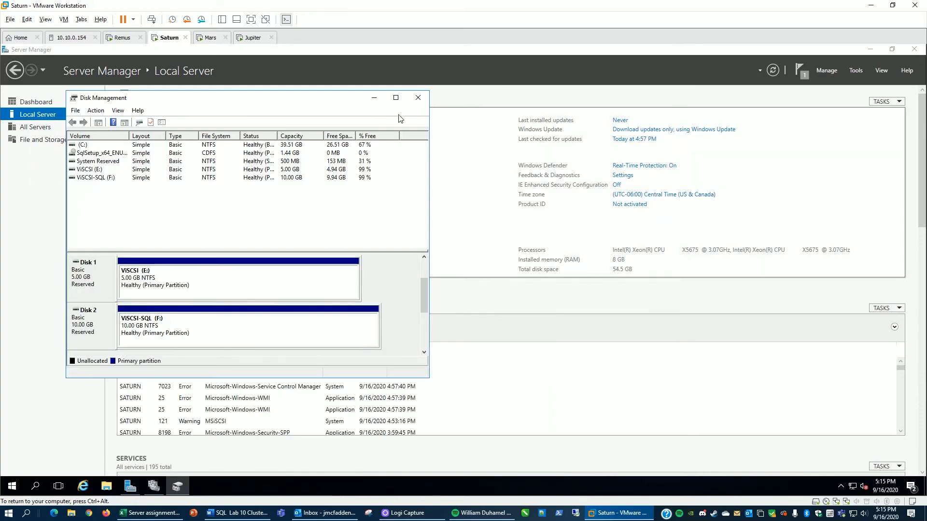
left_click(374, 98)
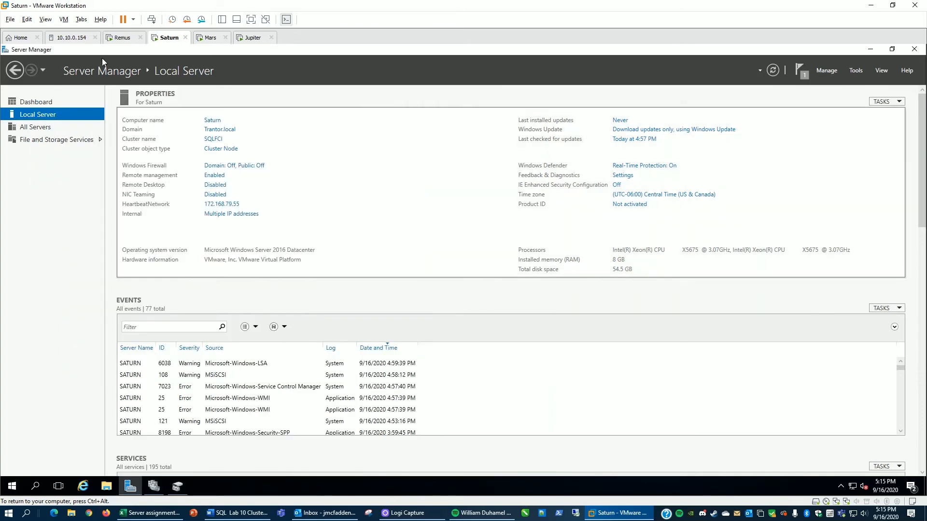
left_click(116, 38)
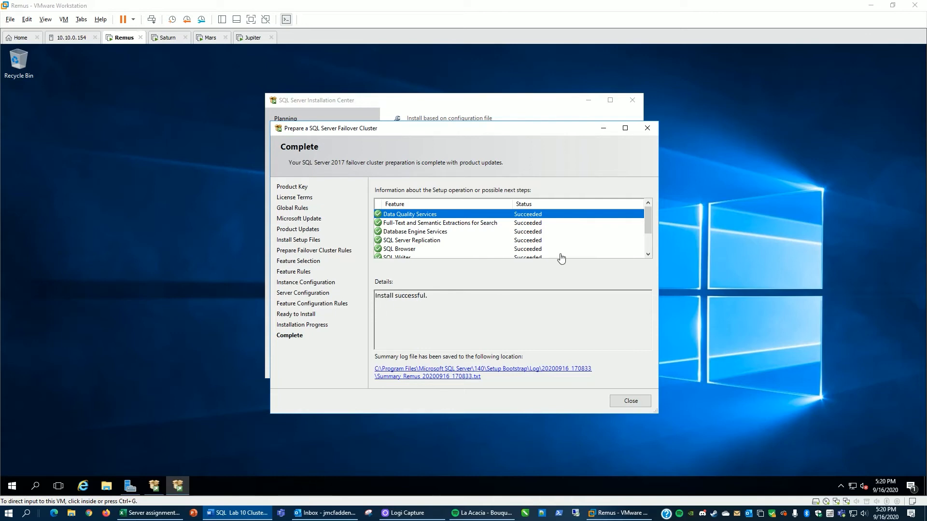
left_click(650, 223)
left_click_drag(650, 218, 644, 257)
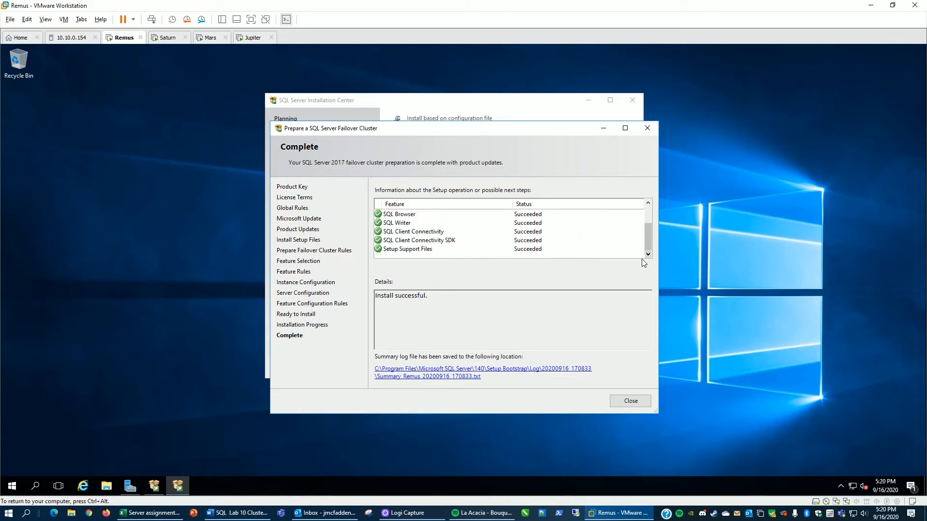
left_click(630, 401)
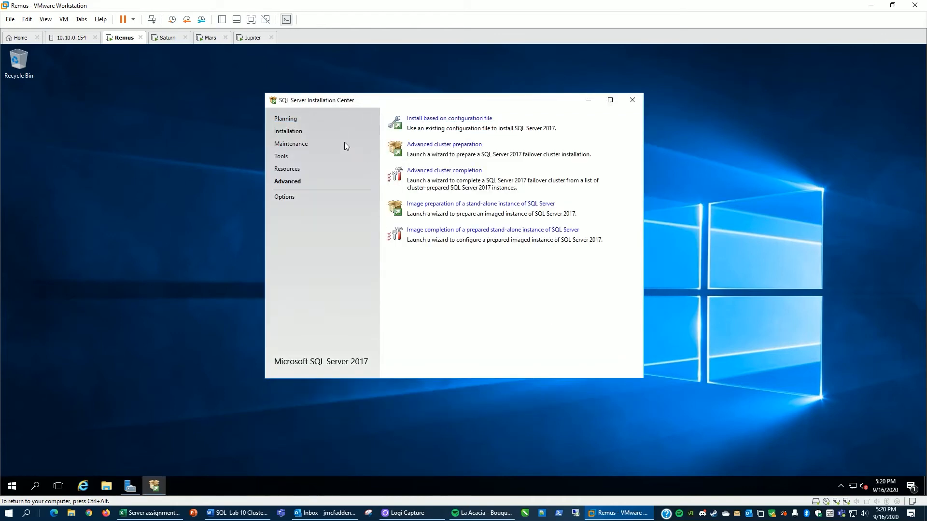
Step: On Saturn, mount the SQL Server 2017 Enterprise ISO image in the virtual machine's CD/DVD drive
left_click(170, 41)
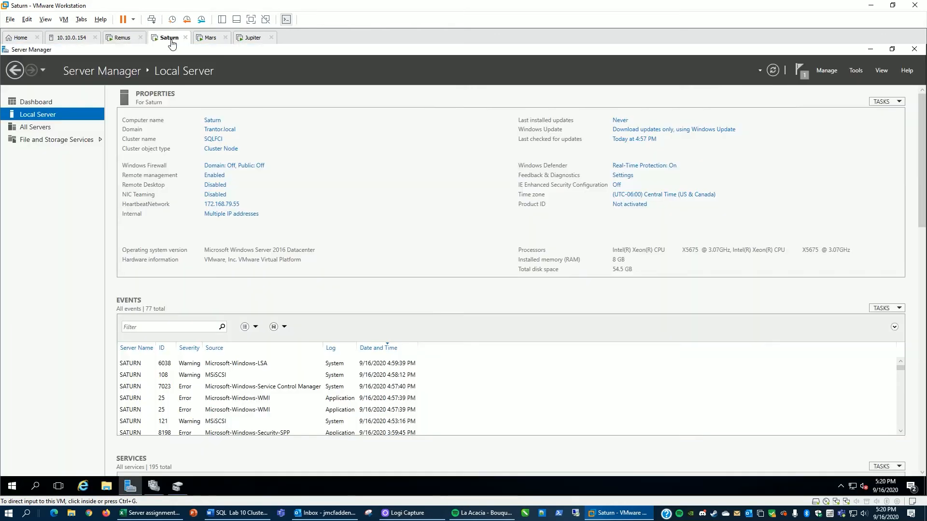
right_click(171, 43)
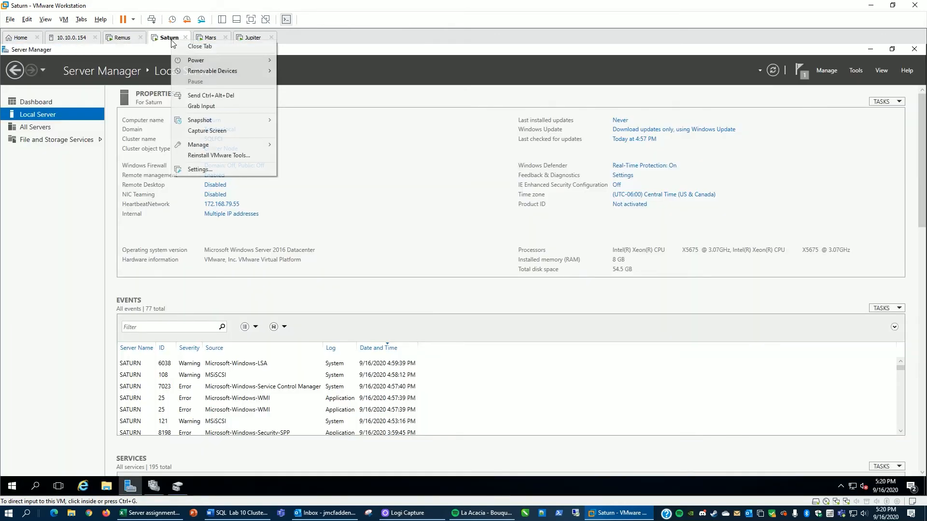
left_click(213, 170)
left_click(333, 170)
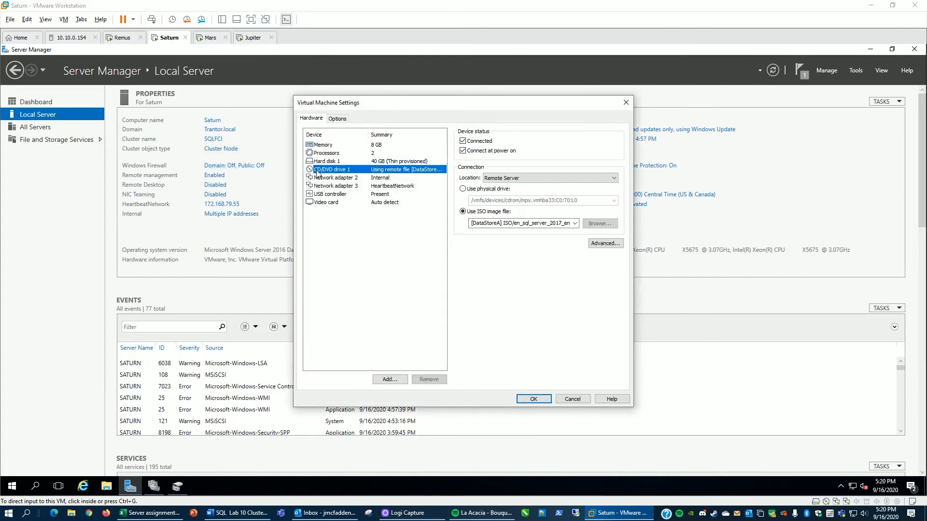
left_click(592, 225)
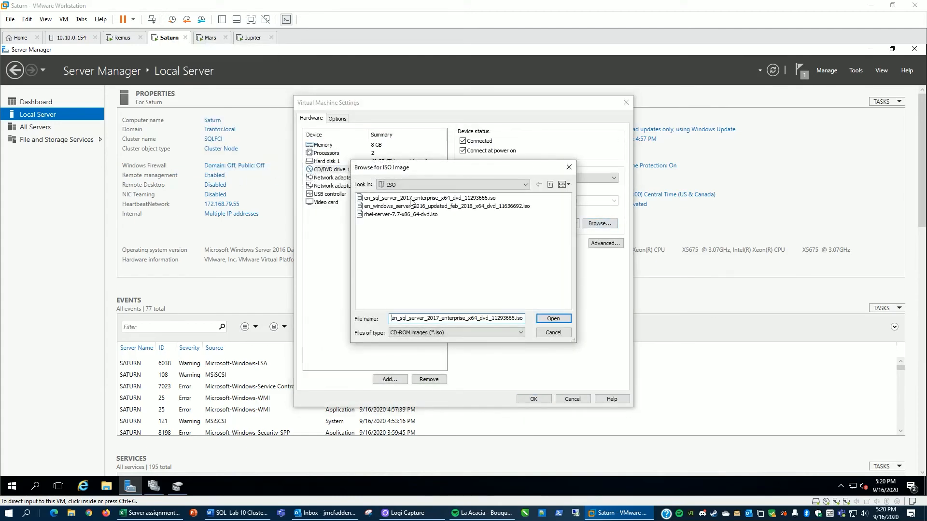
left_click(411, 199)
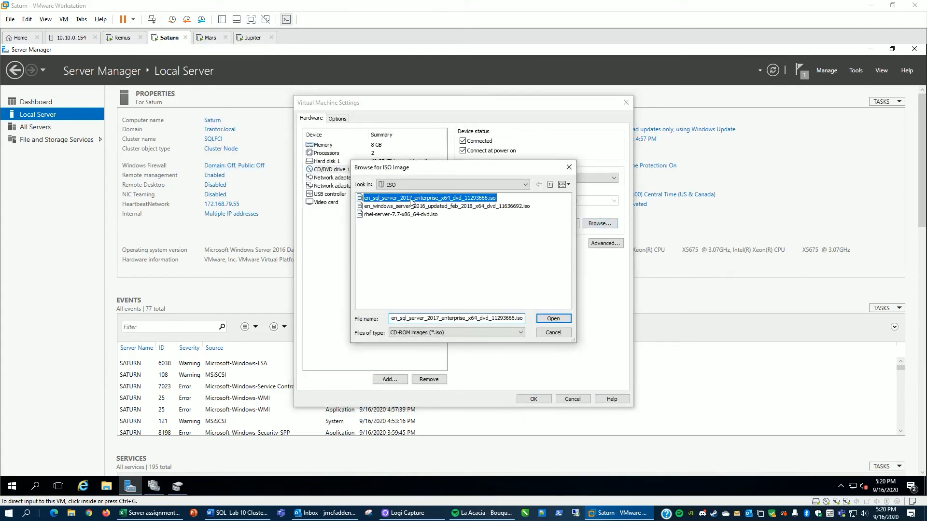
left_click(551, 319)
left_click(533, 400)
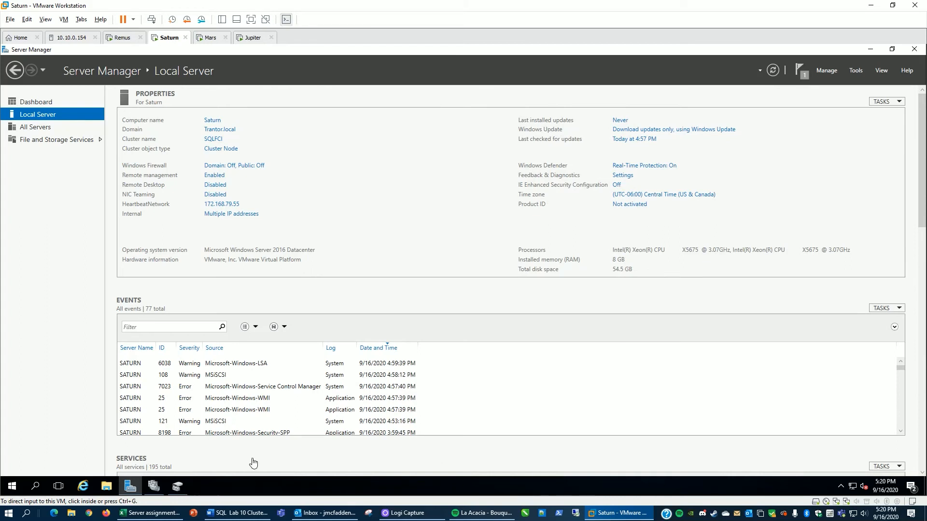
Step: Open the SqlSetup_x64_ENU DVD drive and launch SQL Server setup, closing the file window
left_click(105, 489)
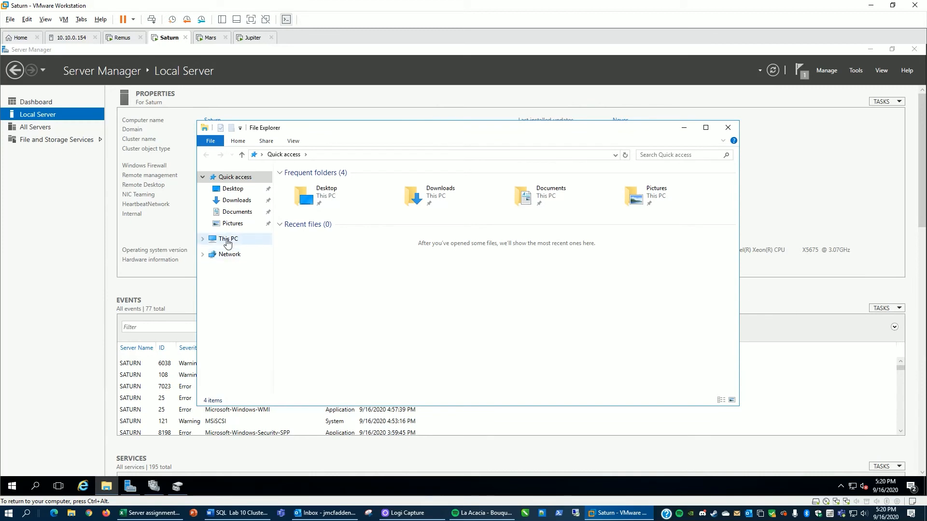
left_click(272, 240)
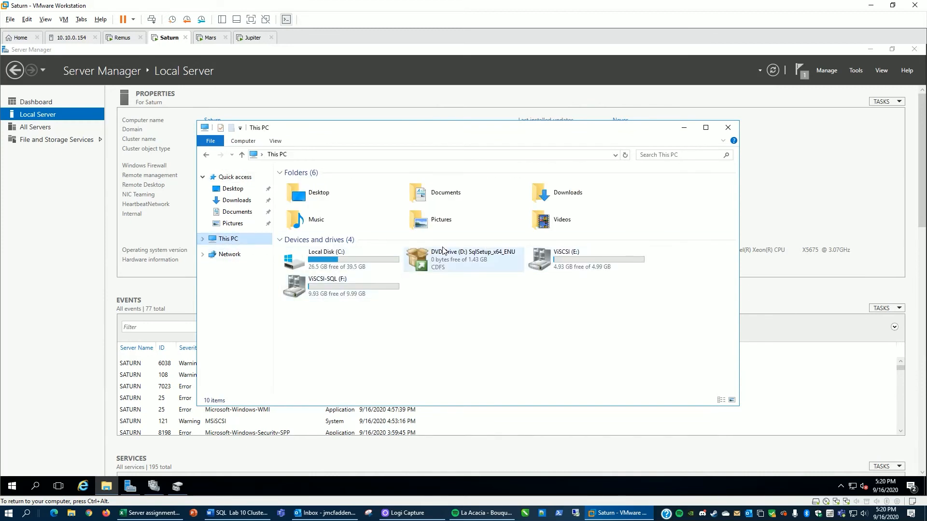
double_click(432, 261)
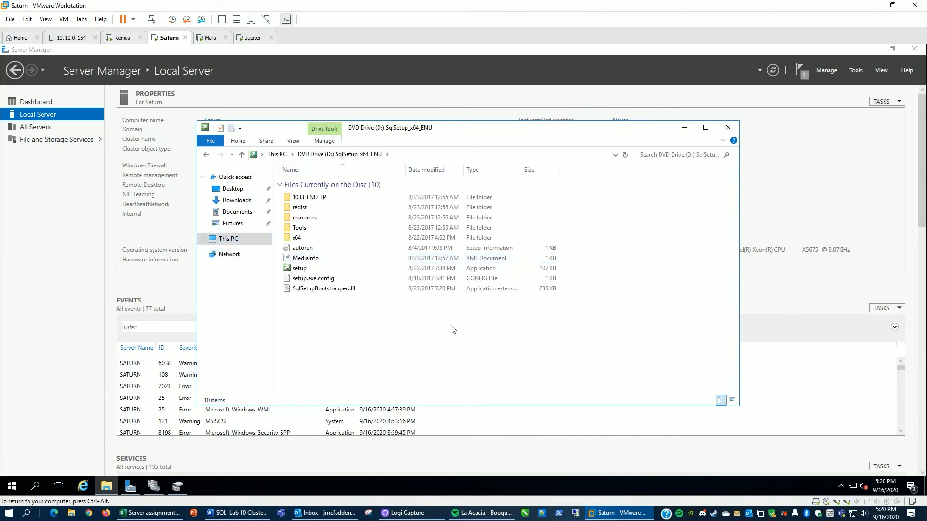
left_click(298, 270)
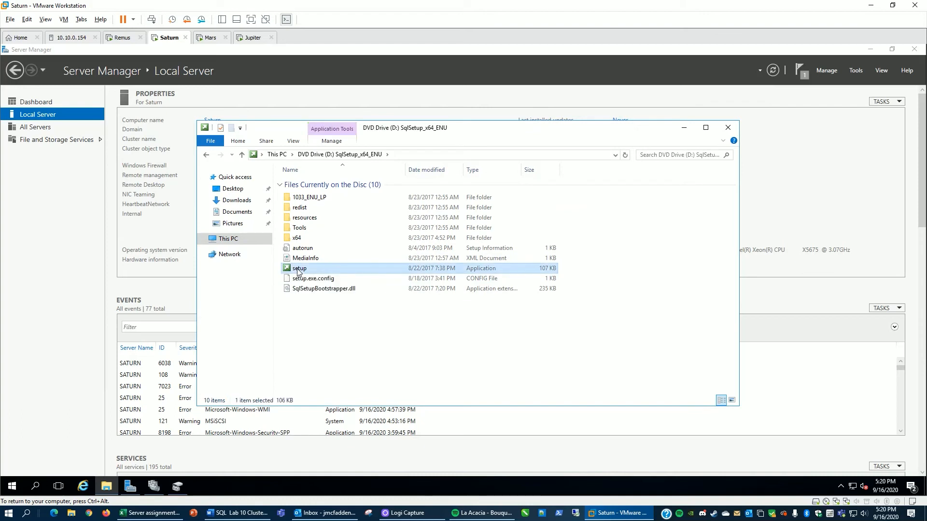
double_click(298, 269)
left_click(729, 128)
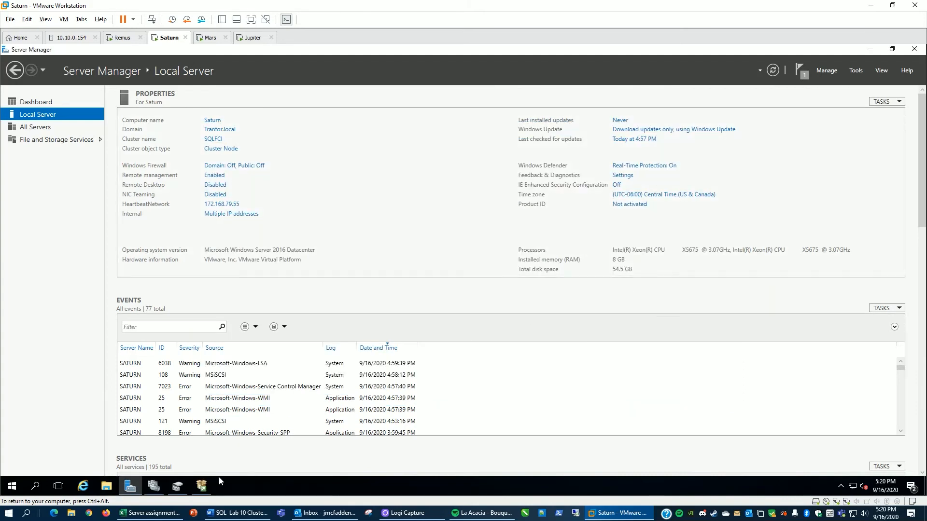
Step: In the SQL Server Installation Center, start the Advanced cluster preparation wizard
left_click(202, 488)
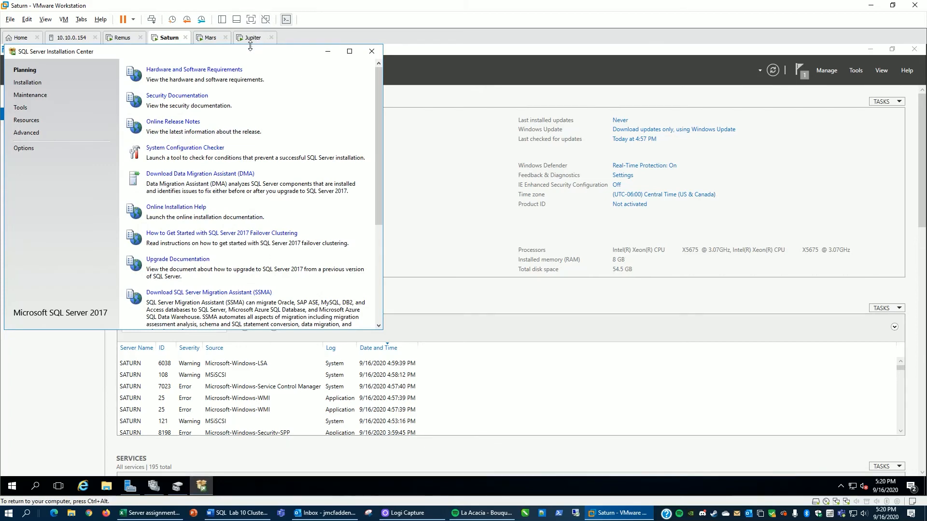
left_click_drag(249, 53, 559, 108)
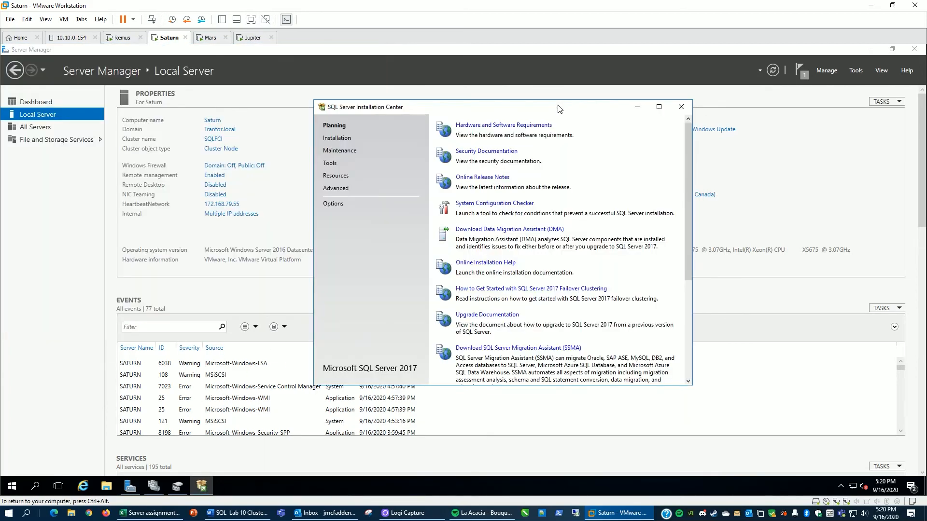
left_click(340, 188)
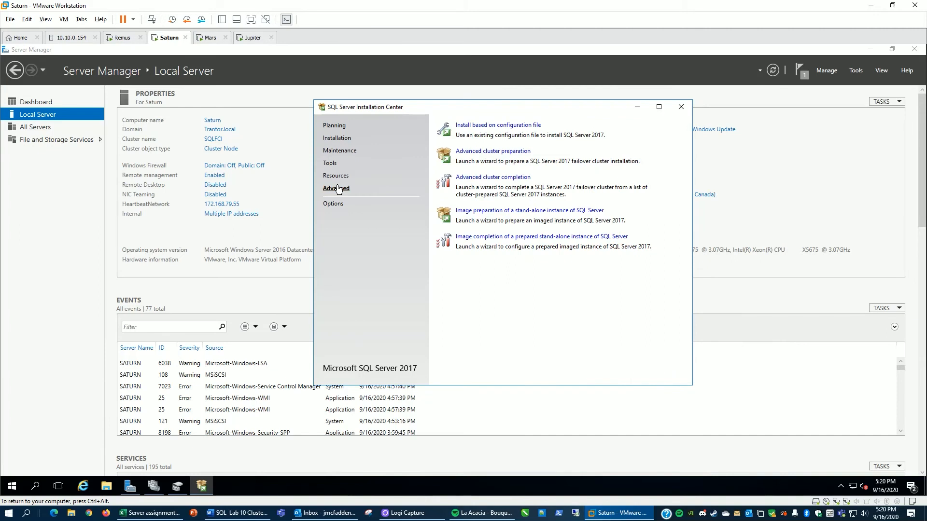
left_click(484, 152)
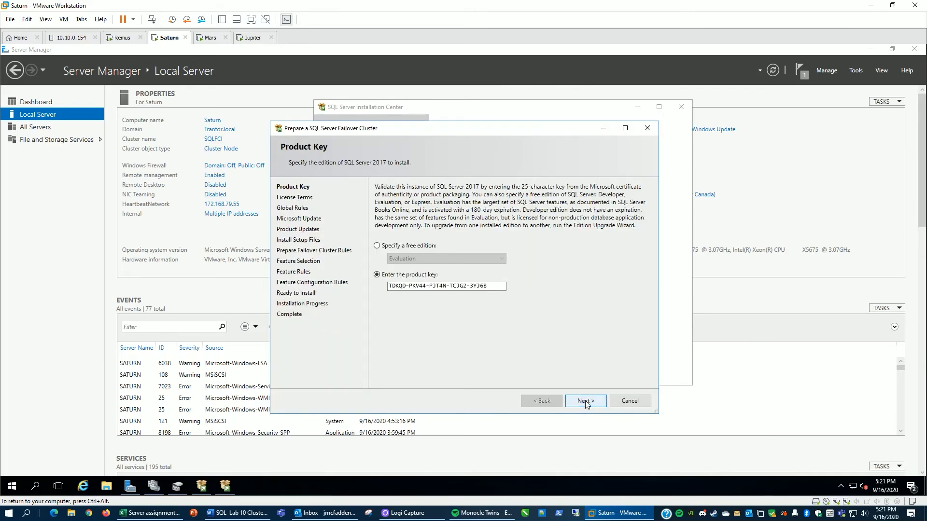
Step: Proceed past the product key, accept the license terms, and skip Microsoft Update
left_click(586, 401)
left_click(423, 346)
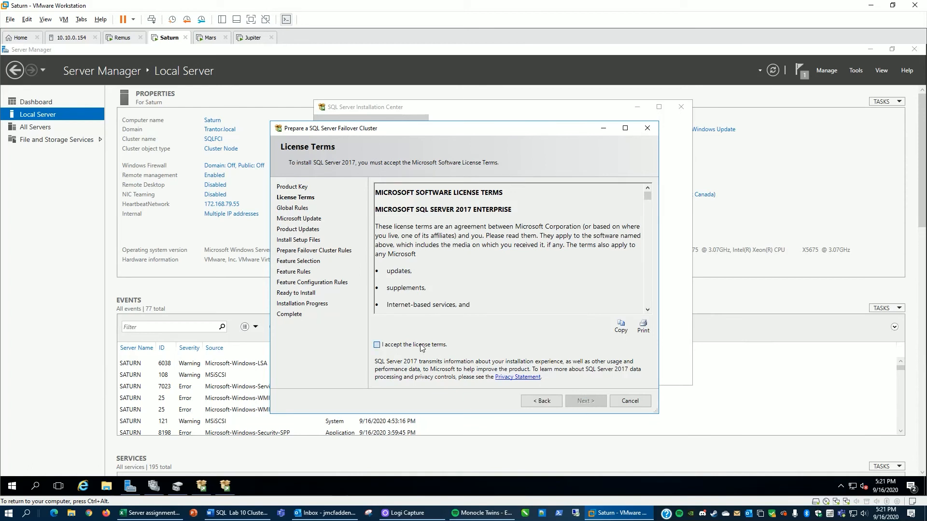
left_click(575, 401)
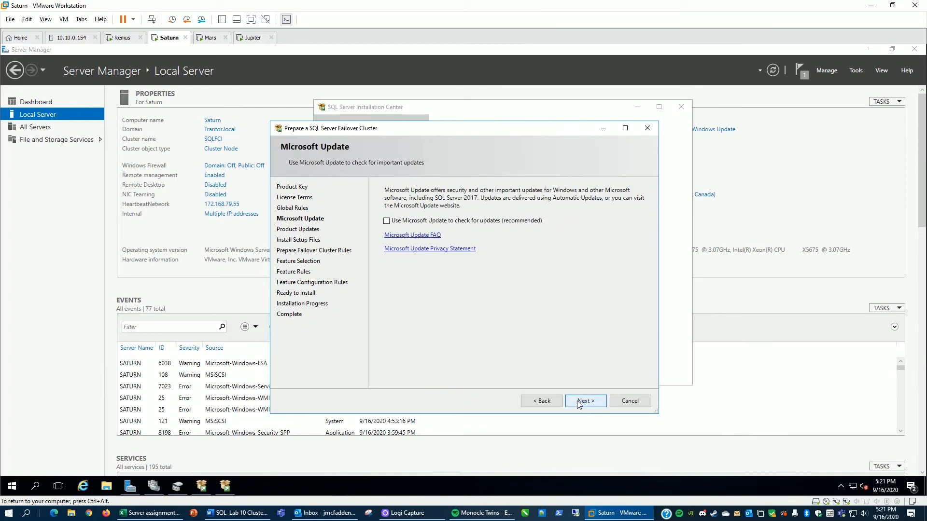
left_click(577, 400)
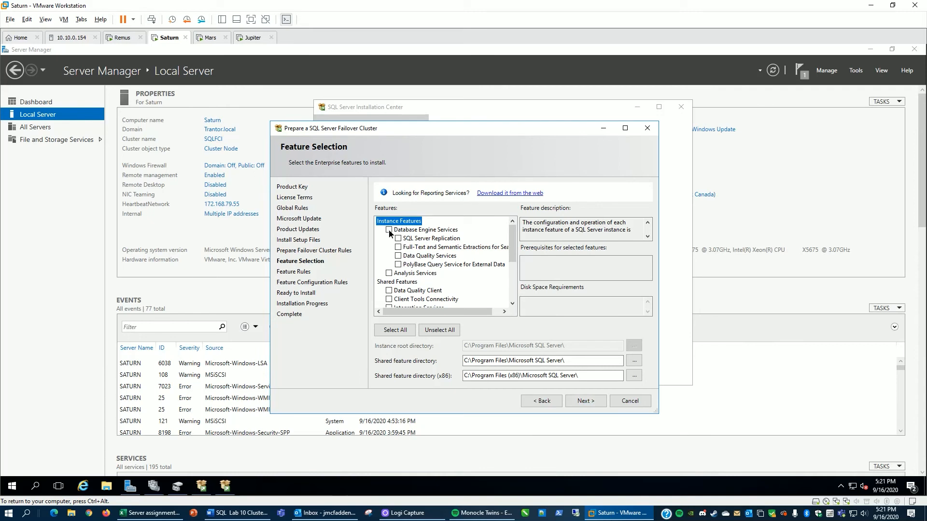
Step: Select Database Engine Services with its sub-features and keep the default MSSQLSERVER instance
left_click(389, 229)
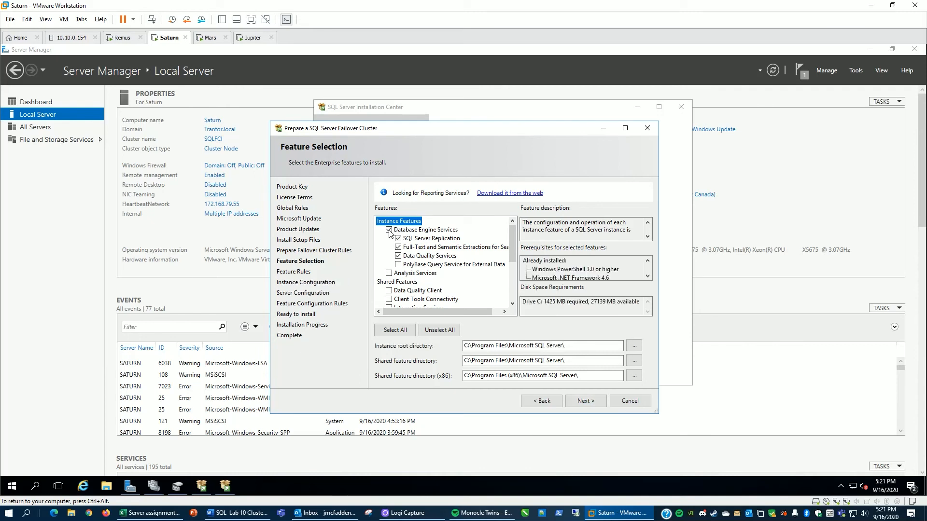
left_click(583, 405)
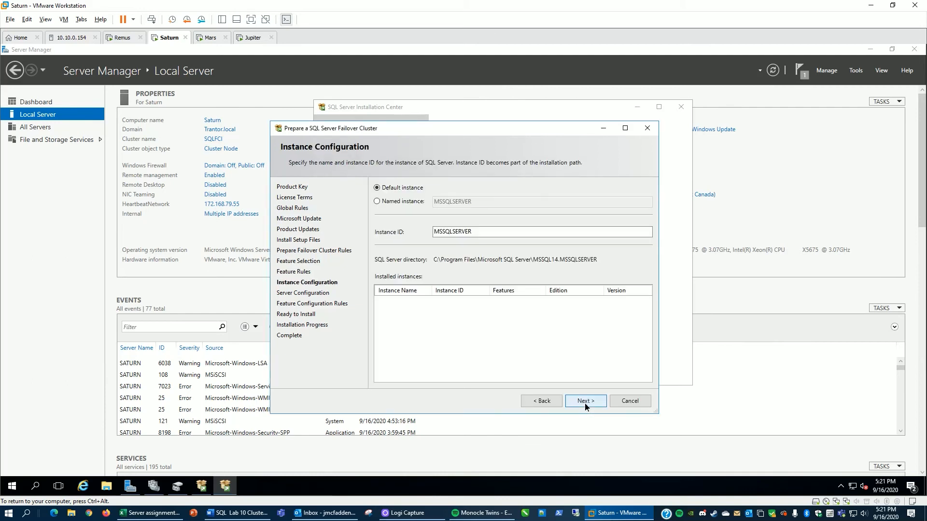
left_click(584, 404)
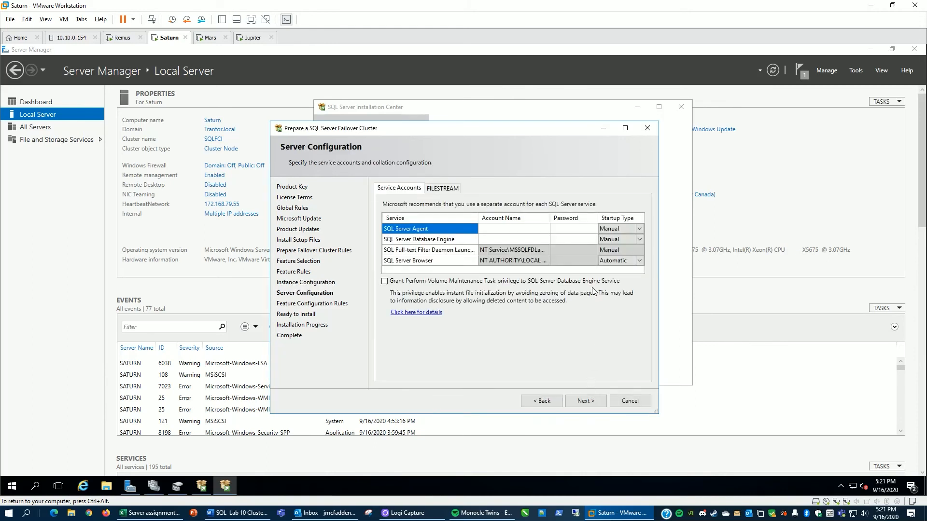
Step: Set the SQL Server Agent account to trantor\sqlagent$ and the Database Engine account to trantor\sqlexecutive$
left_click(504, 230)
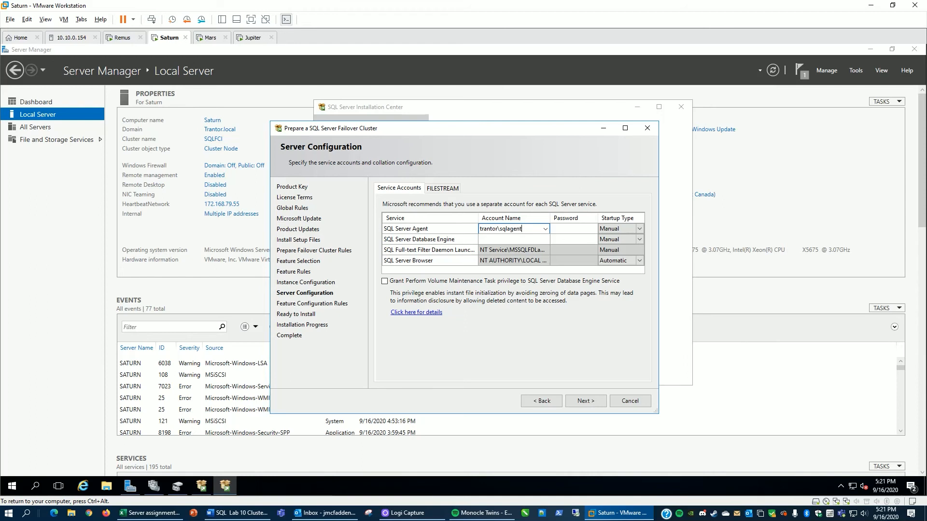
left_click(512, 240)
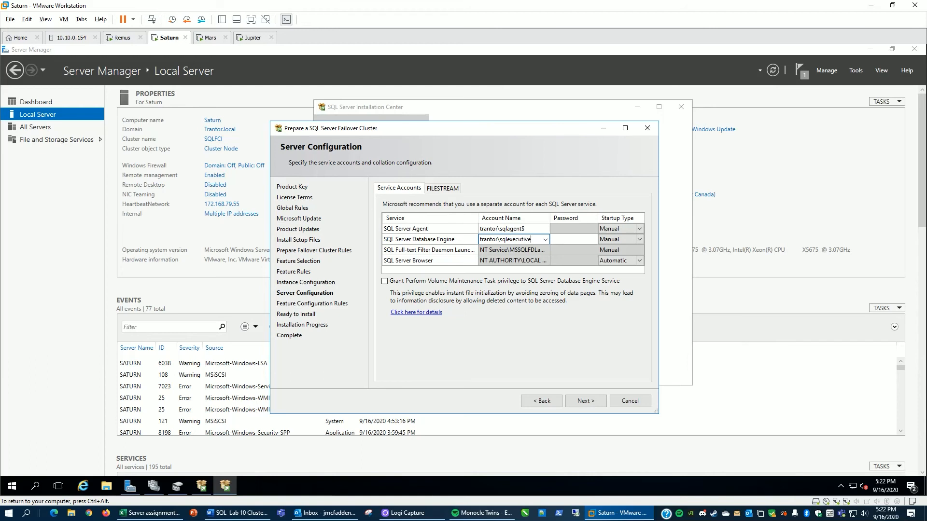
left_click(584, 400)
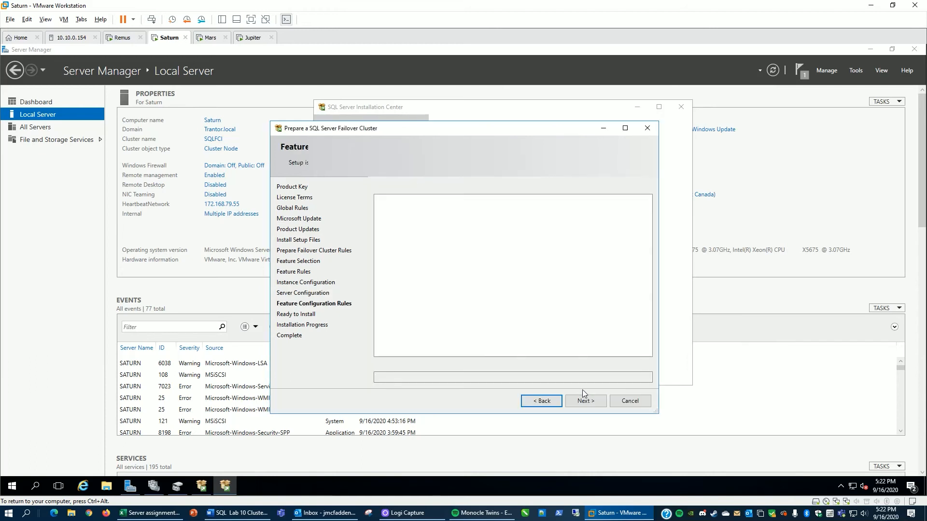
Step: Run the failover cluster preparation, review the feature results, and close the wizard
left_click(585, 402)
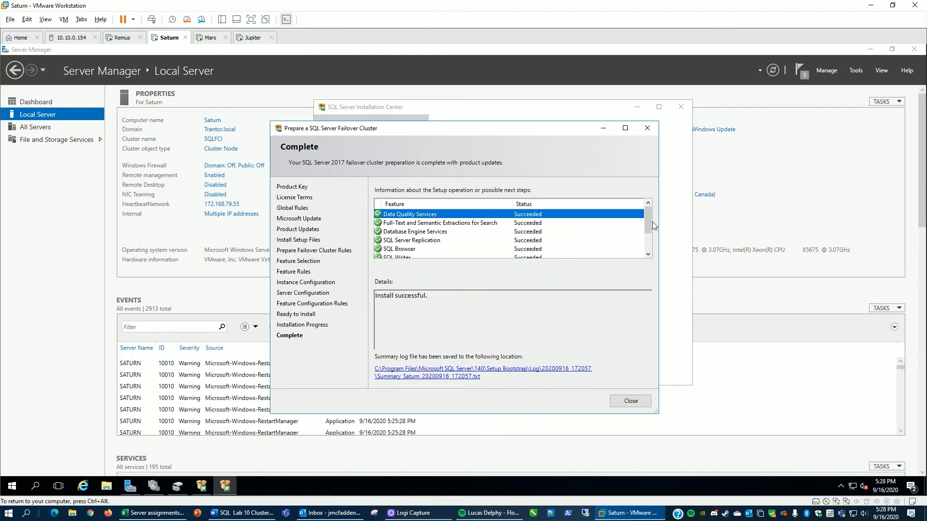
mouse_move(650, 225)
left_mouse_down()
mouse_move(651, 251)
mouse_move(651, 223)
left_mouse_up()
left_click(628, 402)
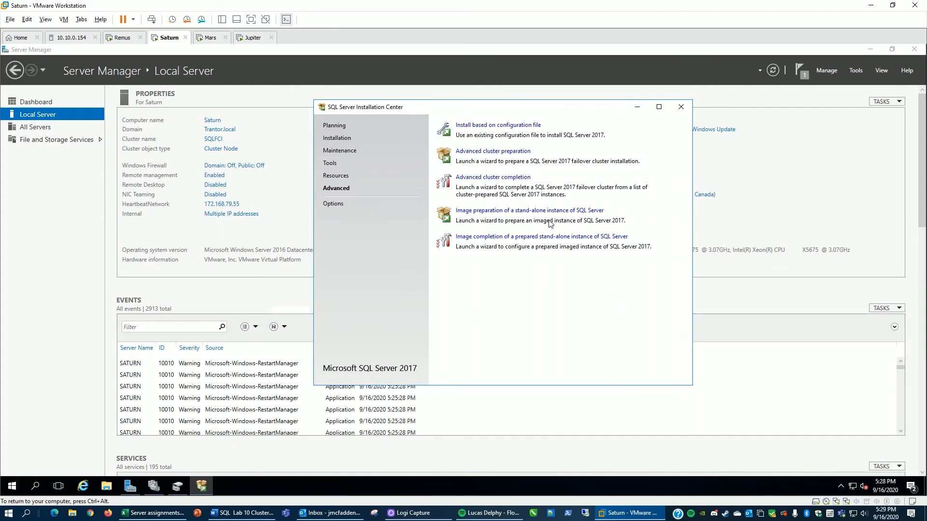
Step: Start Advanced cluster completion and continue after reviewing the failover cluster rules results
left_click(492, 180)
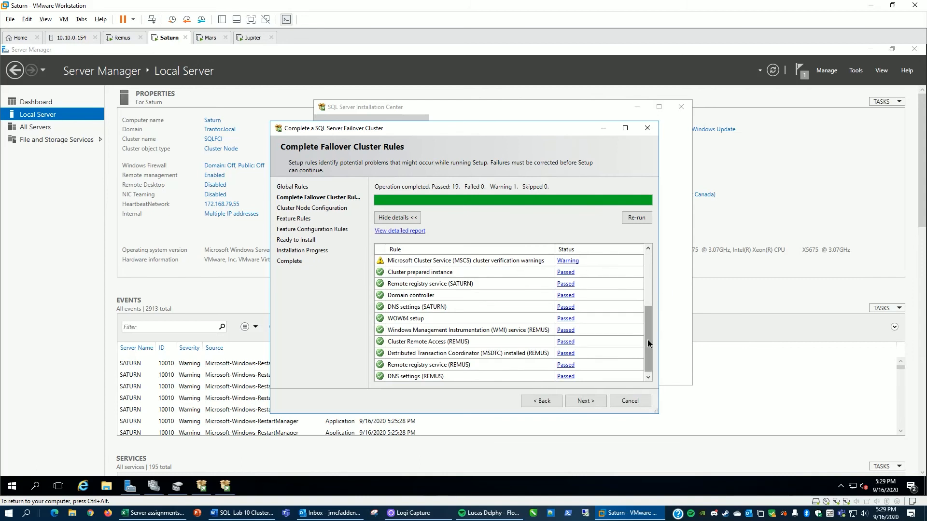
left_click_drag(648, 340, 649, 370)
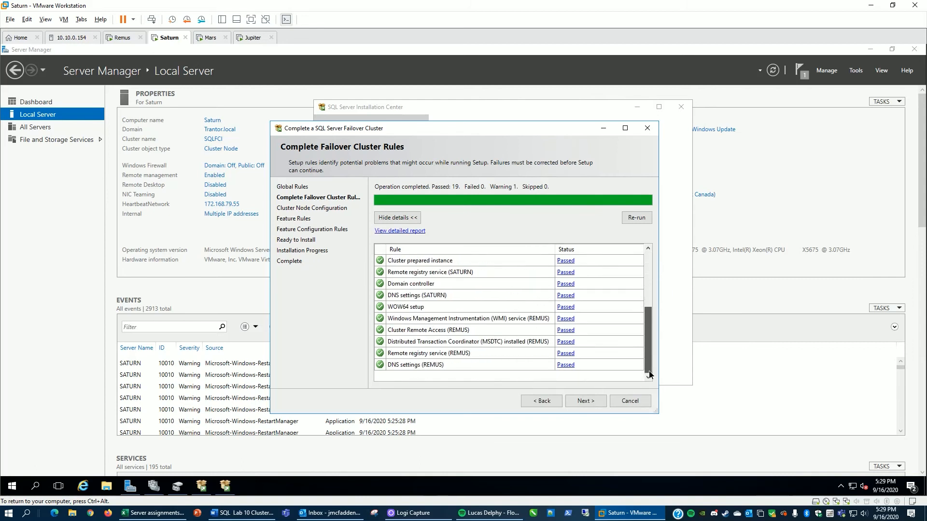
left_click(584, 401)
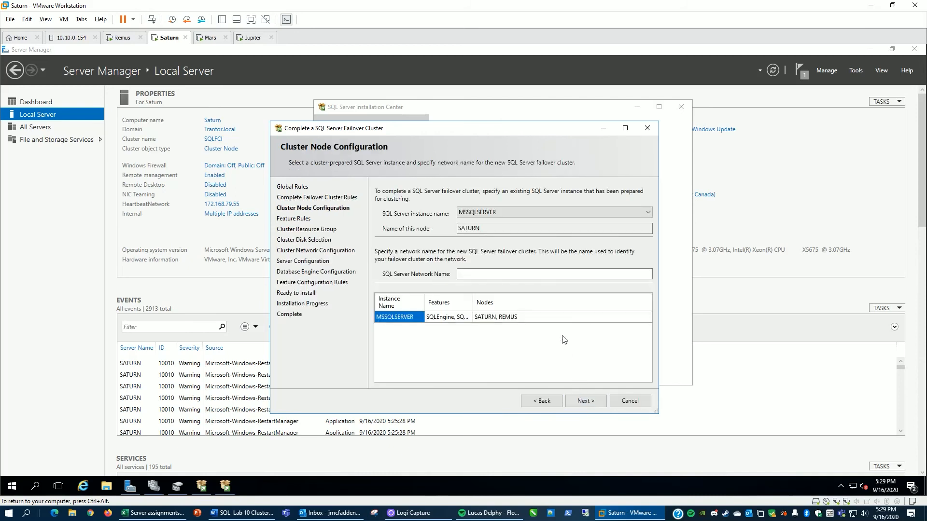
Step: Enter the SQL Server network name for the new failover cluster instance
left_click(556, 274)
type("SQ")
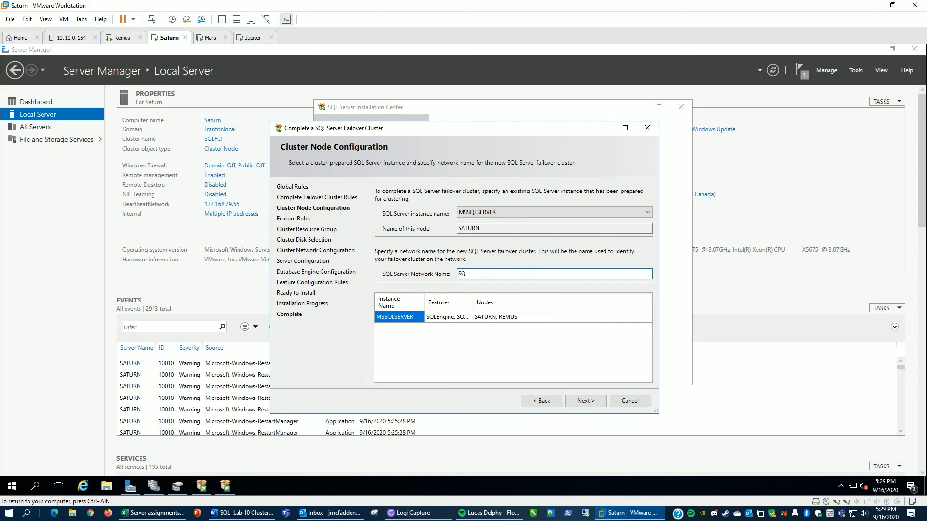
type("K-FCI")
left_click(583, 401)
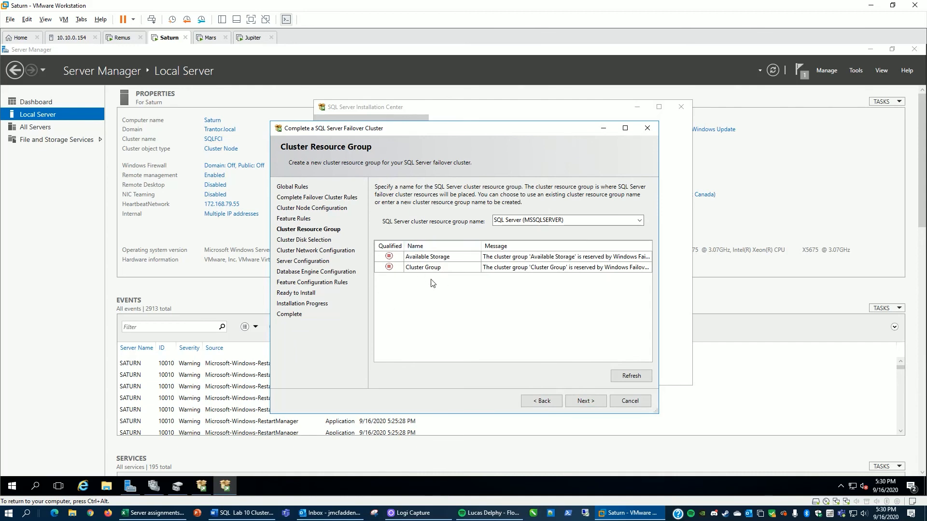
Step: Accept the SQL Server (MSSQLSERVER) resource group and Cluster Disk 2 as the shared disk
left_click(586, 403)
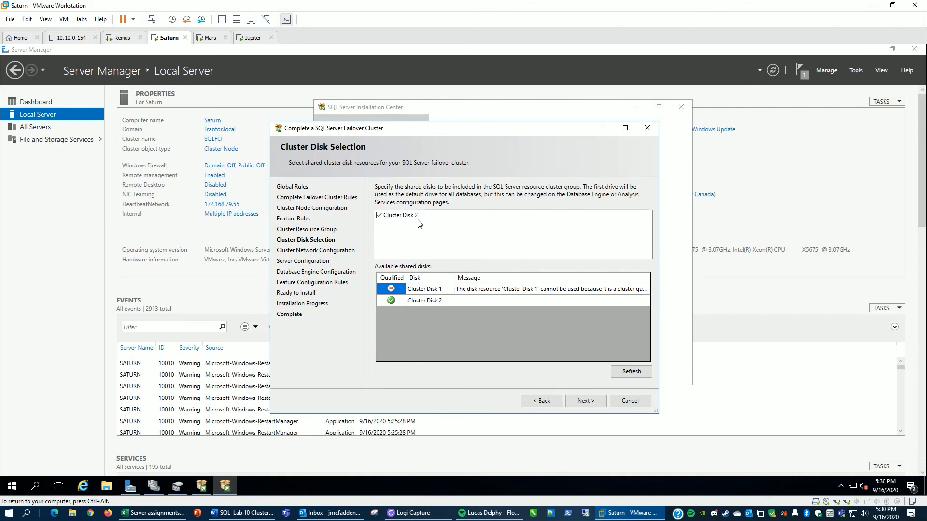
left_click(586, 401)
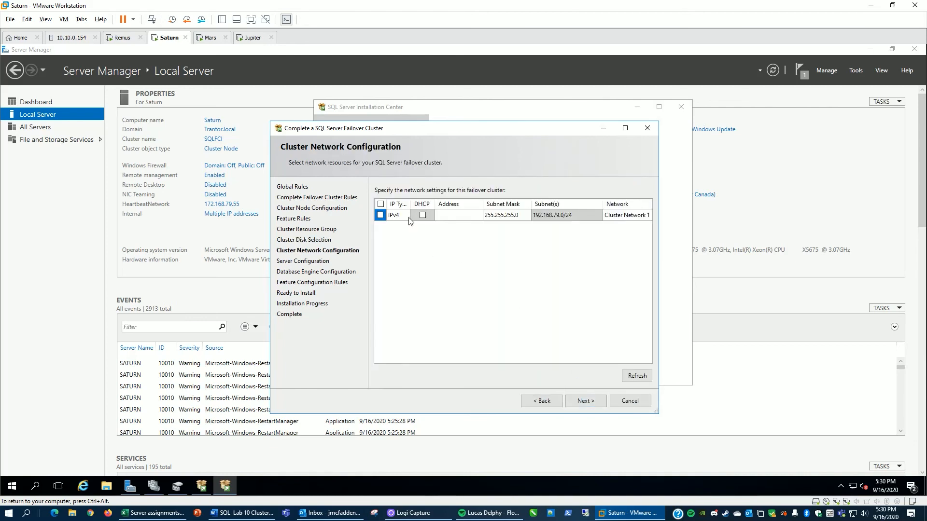
Step: Enable IPv4 on the cluster network and assign the static address 192.168.79.20
left_click(381, 216)
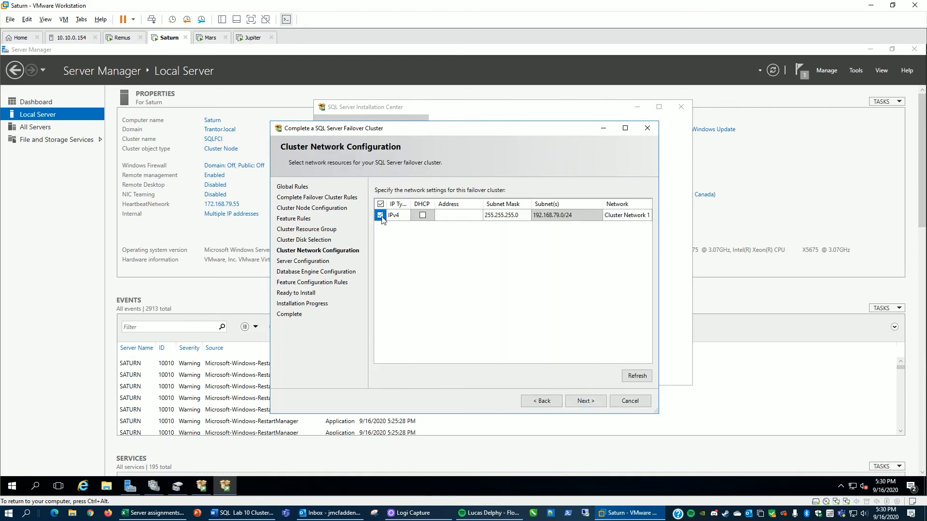
left_click(443, 216)
type("192.168.79.201")
left_click(582, 402)
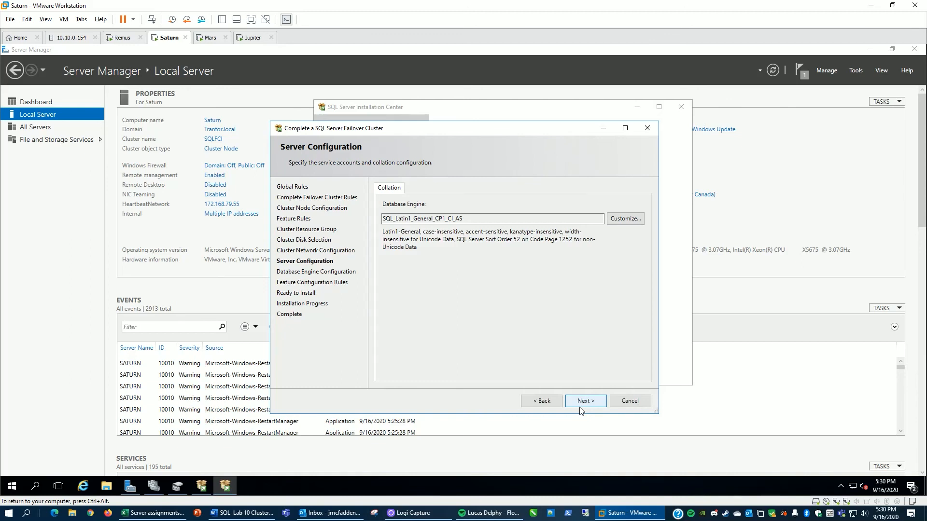
Step: Keep the default SQL_Latin1_General_CP1_CI_AS collation and add the current domain administrator as a SQL Server administrator
left_click(583, 405)
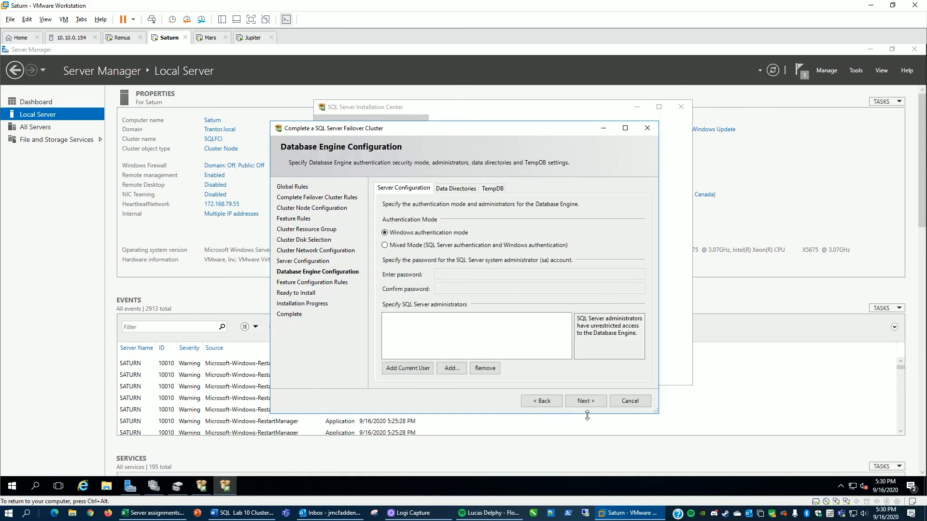
left_click(416, 371)
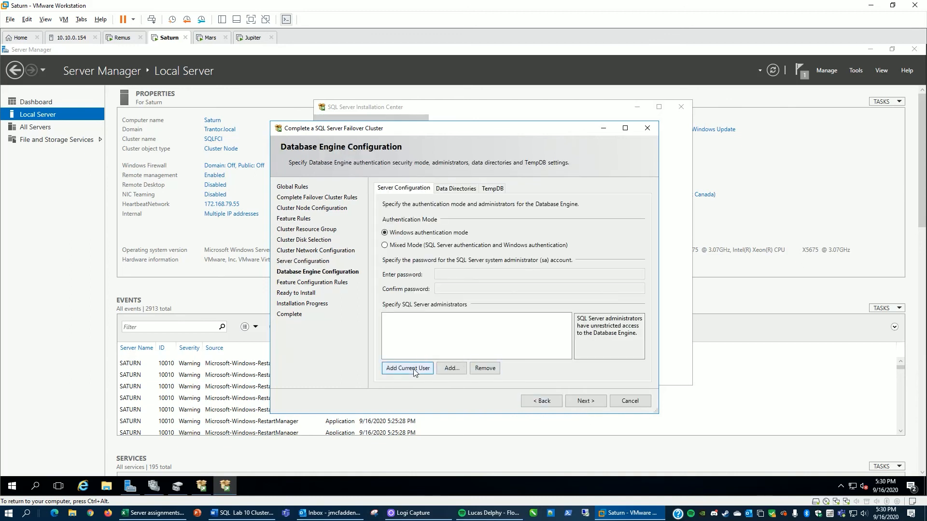
Step: Switch to Mixed Mode authentication, then enter and confirm the sa account password
left_click(385, 246)
left_click(628, 274)
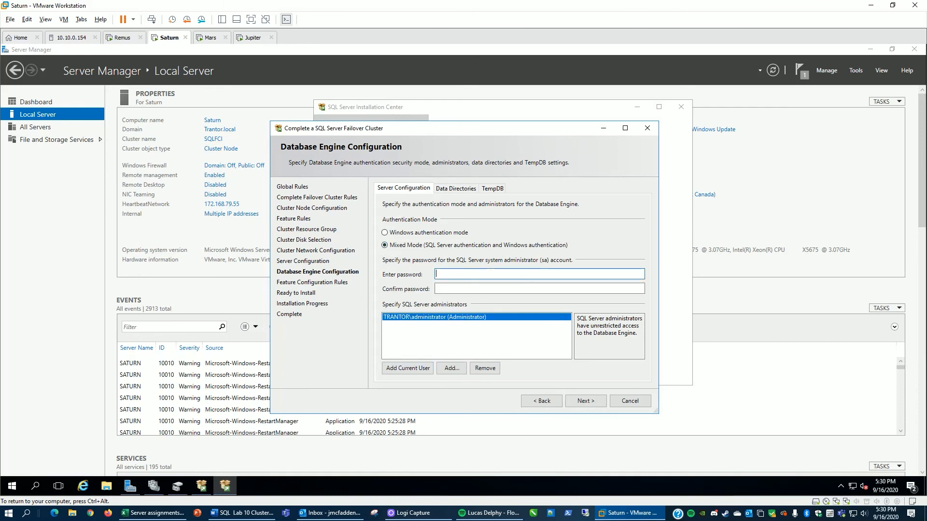
type("Pa$$w0r•••")
key("Tab")
type("Pa")
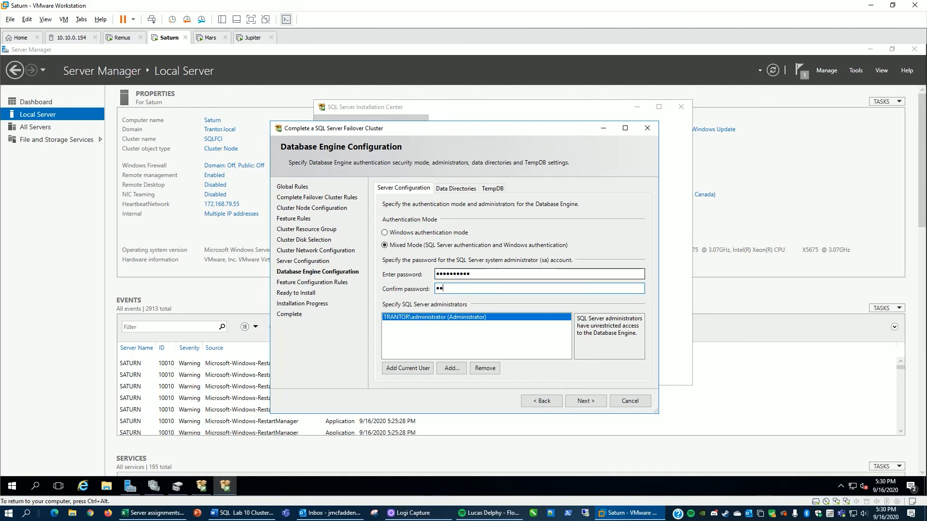
type("$$w0rd12")
left_click(589, 405)
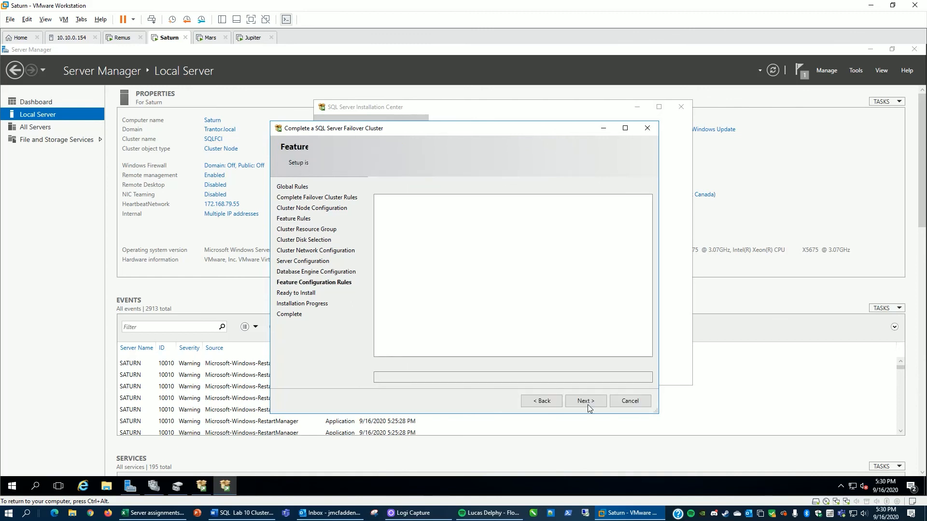
Step: Run the failover cluster installation, review the feature results, and close the wizard and Installation Center
left_click(587, 404)
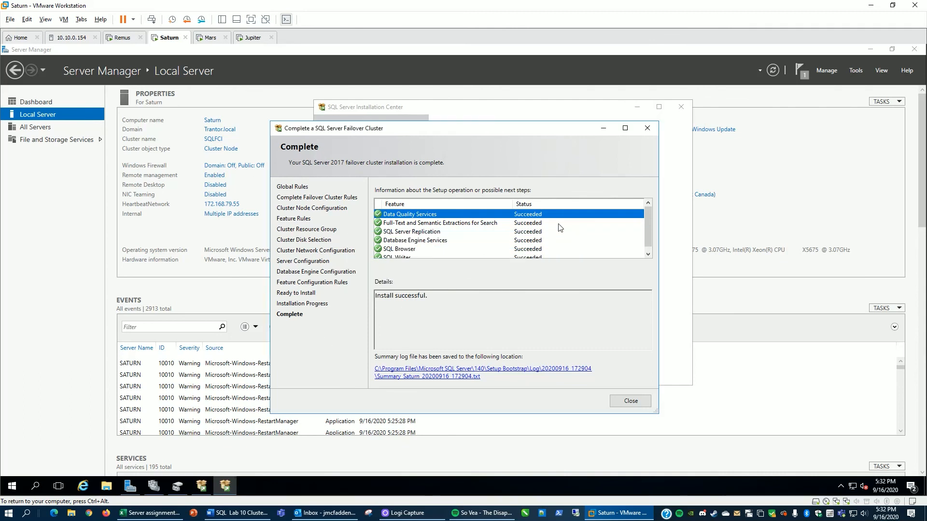
left_click_drag(650, 218, 652, 239)
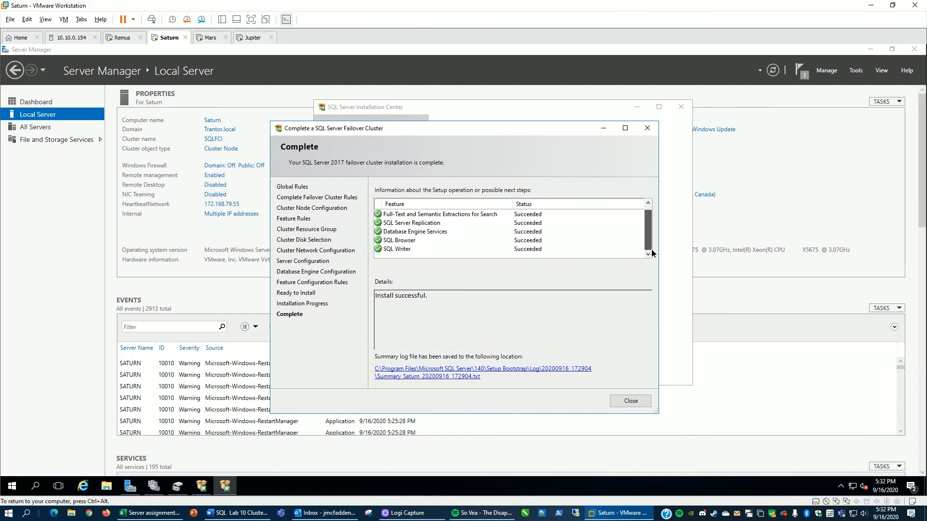
left_click(630, 401)
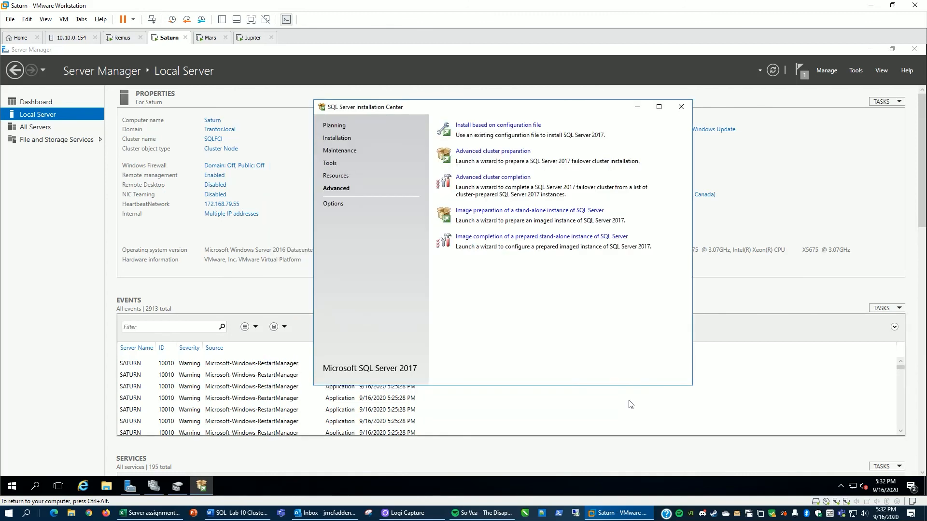
left_click(683, 107)
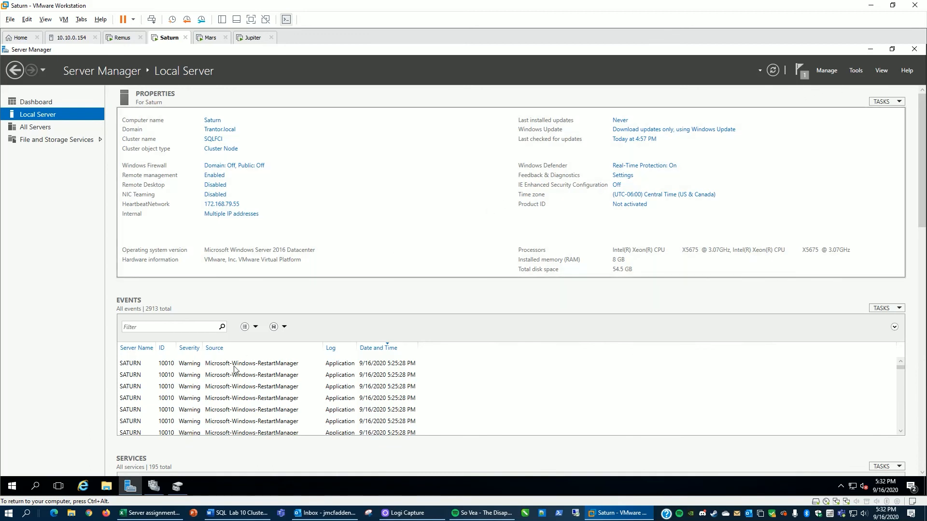
Step: Check the shared disks in Disk Management and the SQL Server role in Failover Cluster Manager
left_click(178, 487)
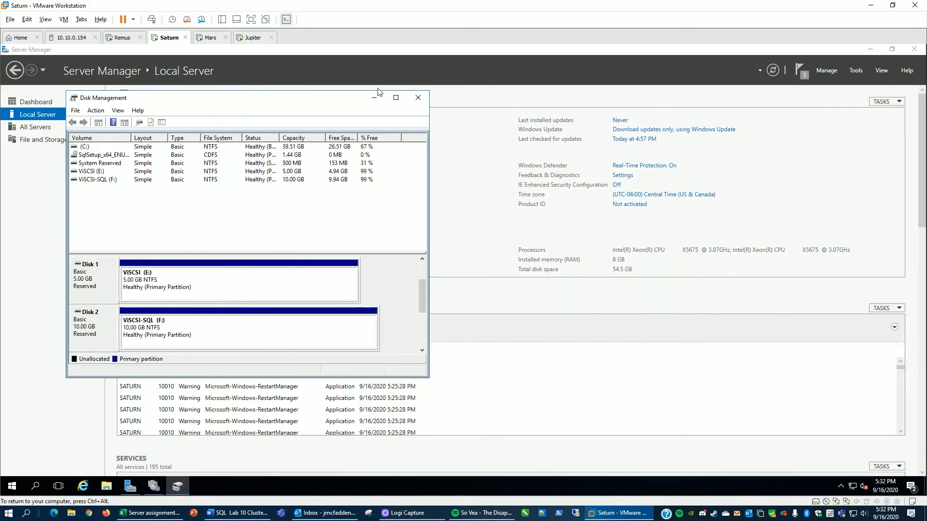
left_click(419, 98)
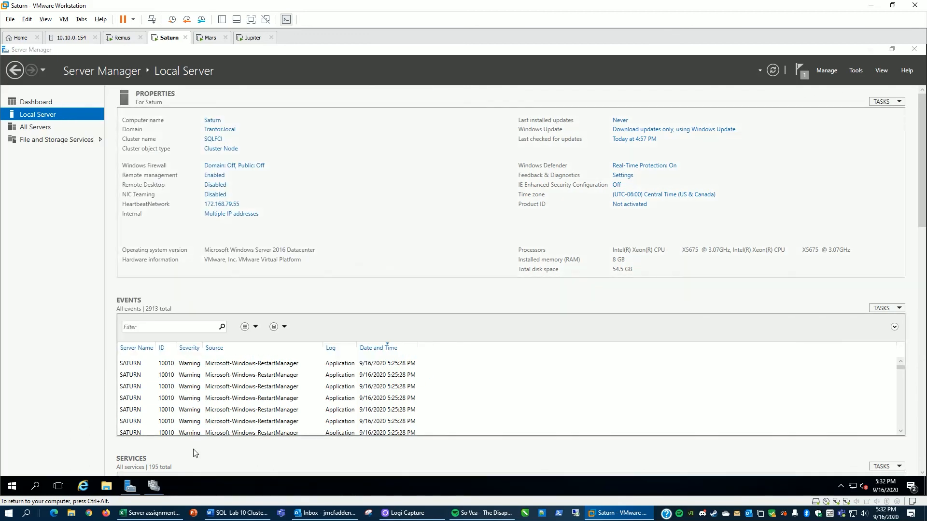
left_click(154, 486)
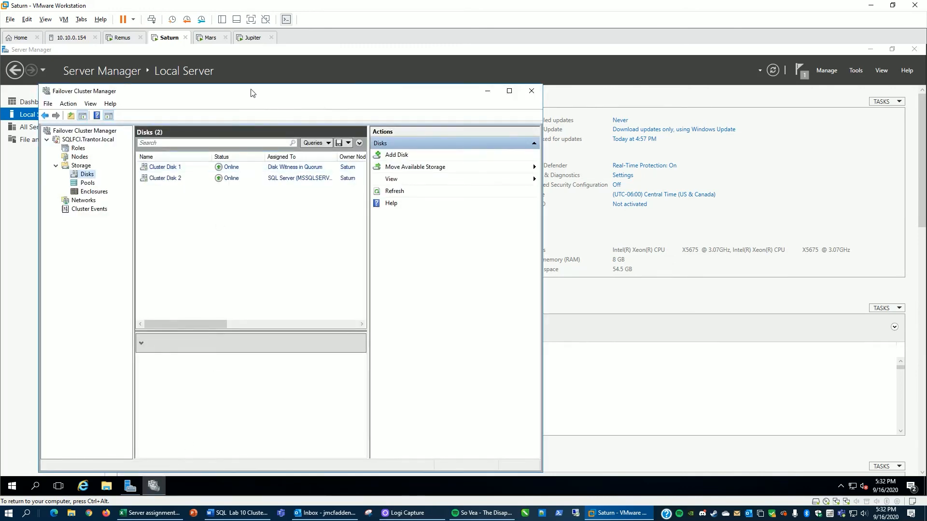
left_click_drag(251, 93, 451, 72)
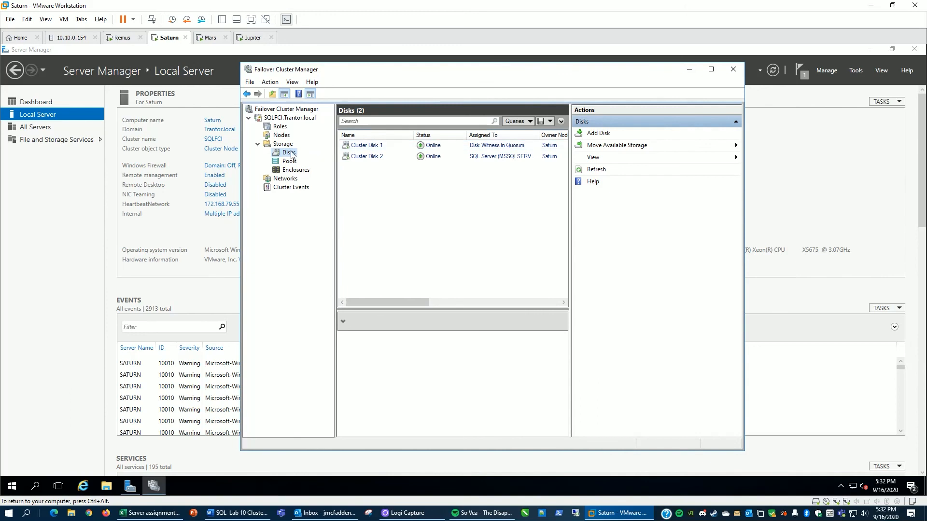
left_click(280, 127)
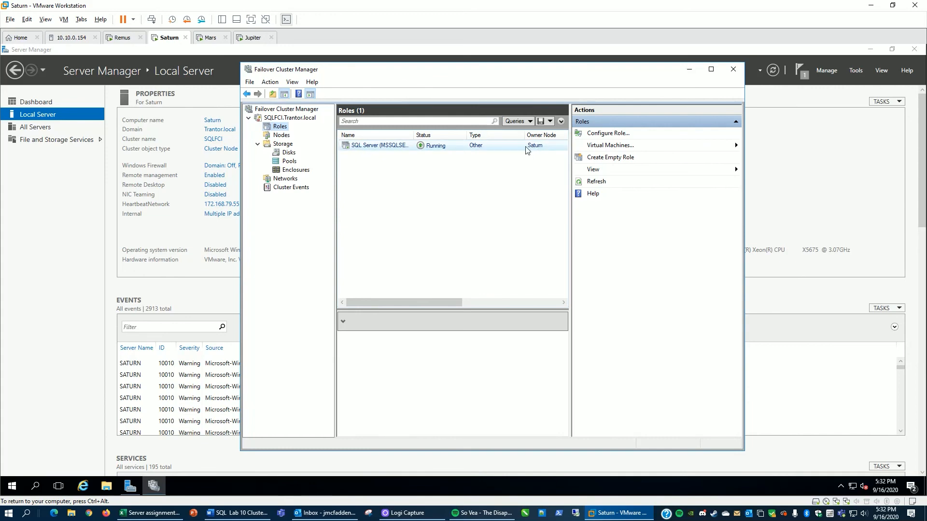
left_click(733, 71)
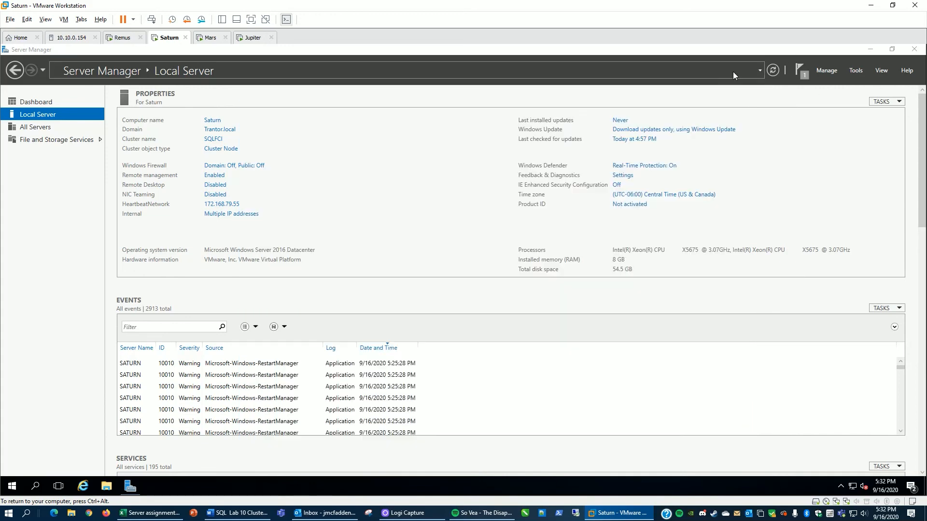
Step: Switch to the Jupiter VM, close Server Manager, and launch SQL Server Management Studio
left_click(256, 39)
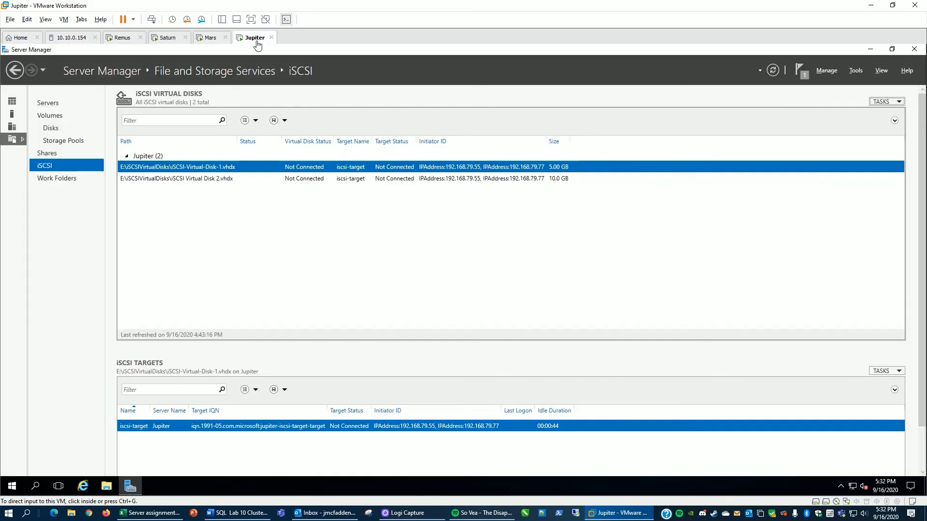
left_click(915, 51)
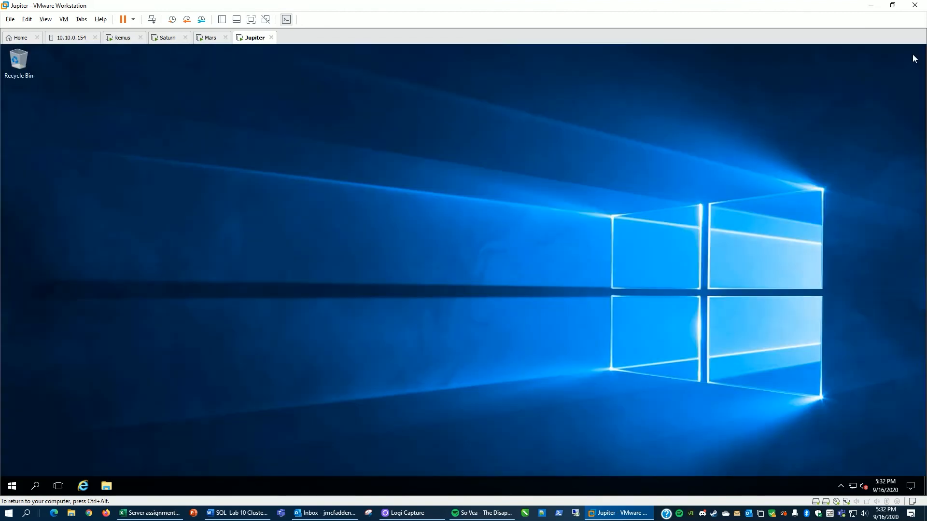
left_click(13, 487)
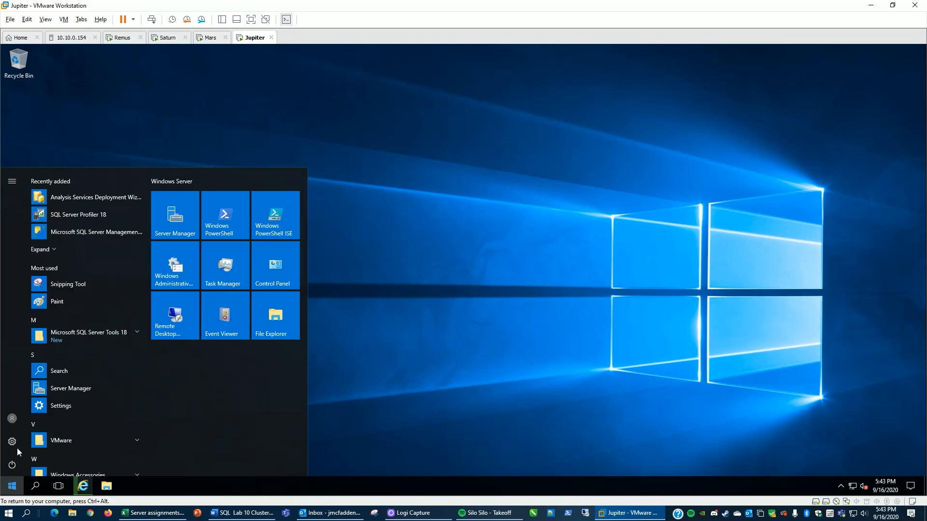
left_click(71, 234)
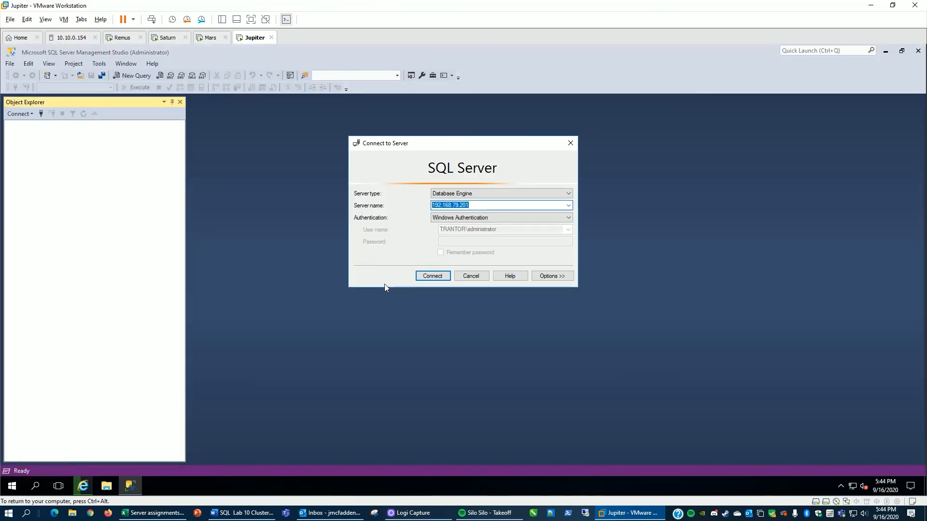
Step: Connect to the instance at 192.168.79.201 with Windows Authentication and expand its Databases folder
left_click(483, 205)
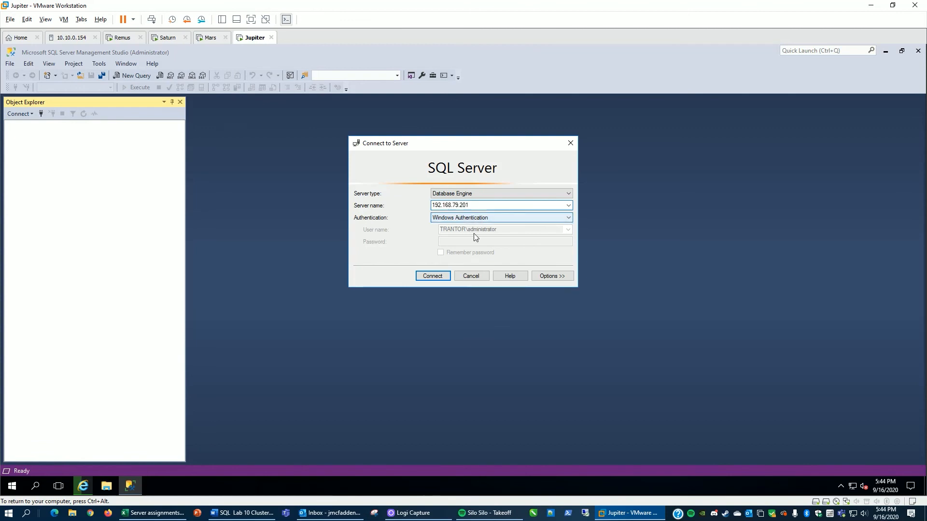
left_click(439, 278)
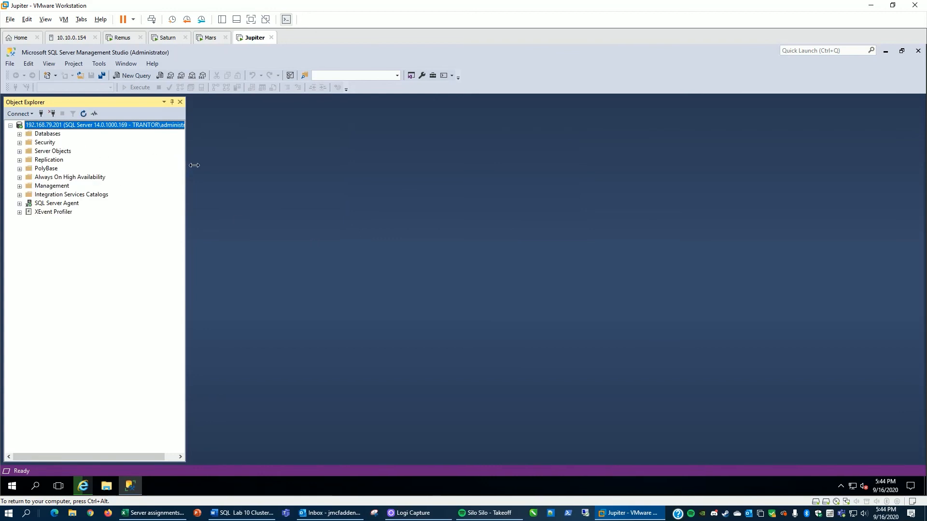
left_click_drag(194, 165, 246, 166)
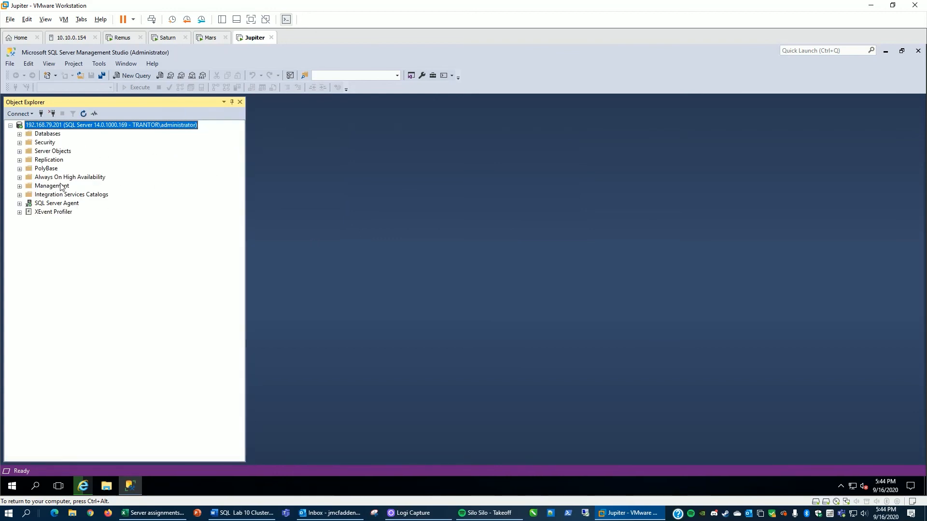
left_click(19, 134)
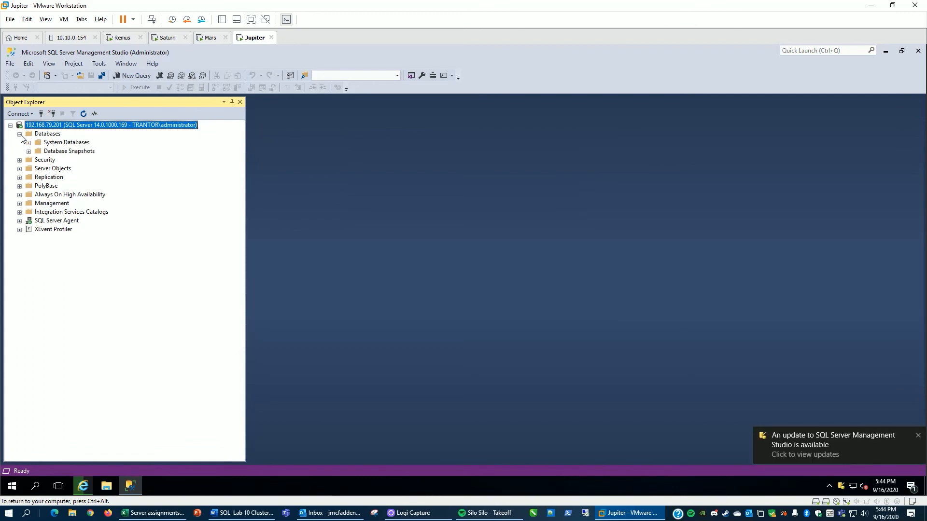